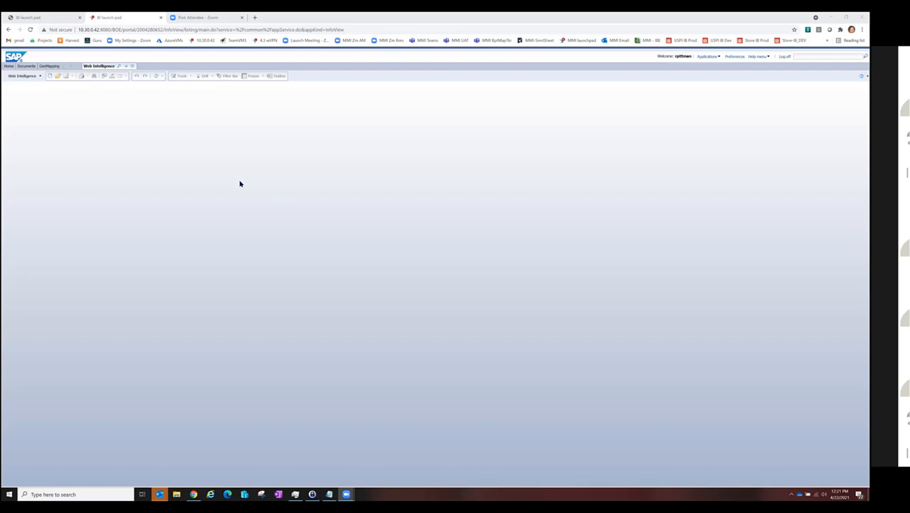
Step: Create a new Web Intelligence document based on the Bastet Technology DW universe
click(50, 79)
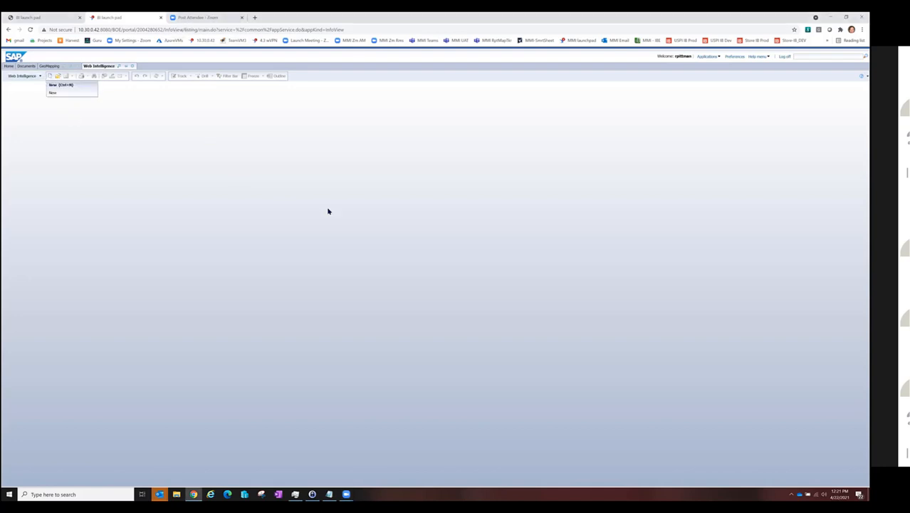
double_click(419, 244)
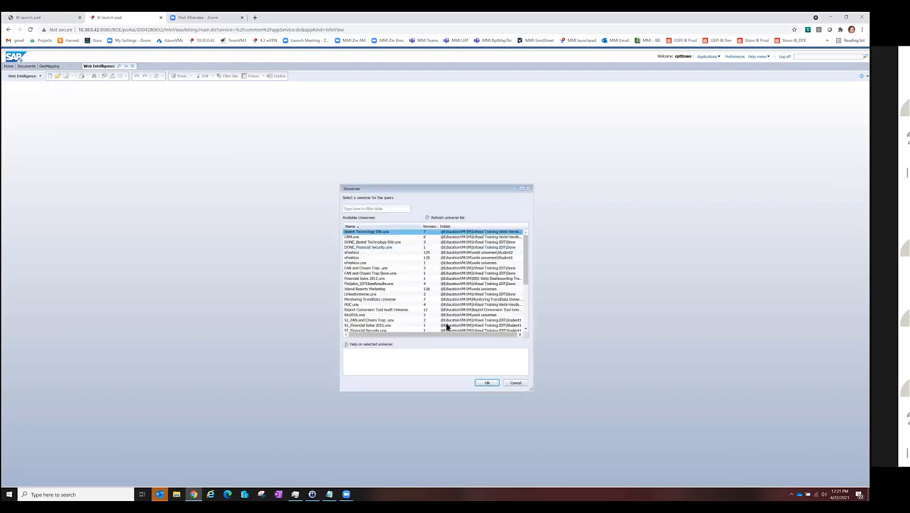
click(488, 384)
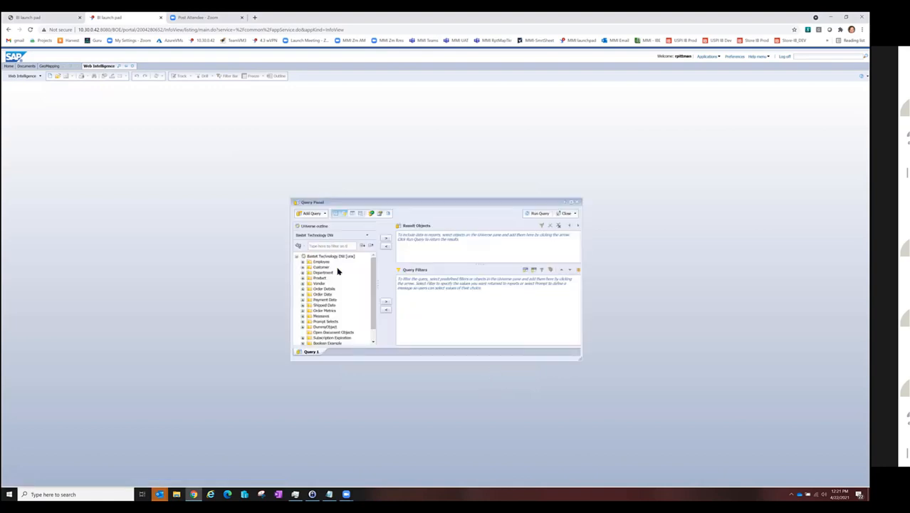
Step: Add Customer State and the Number of Orders measure as result objects, and run the query
click(302, 267)
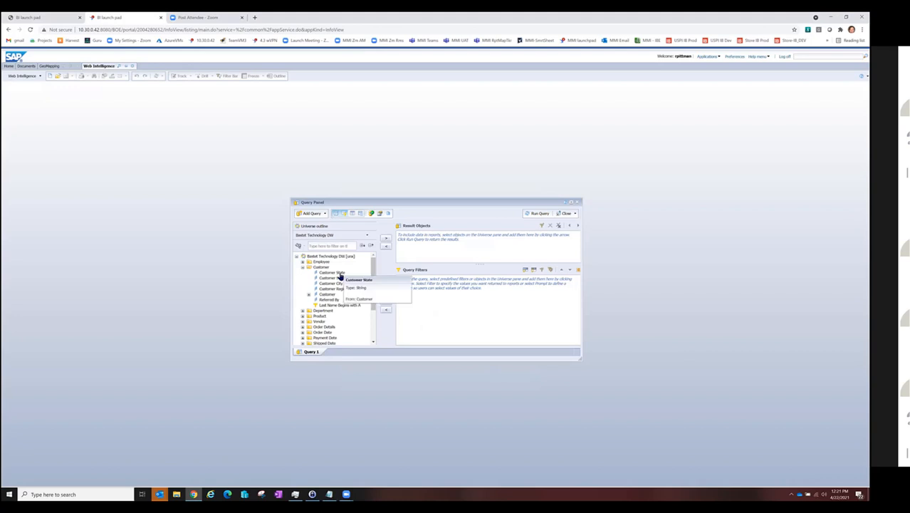
click(332, 272)
double_click(338, 275)
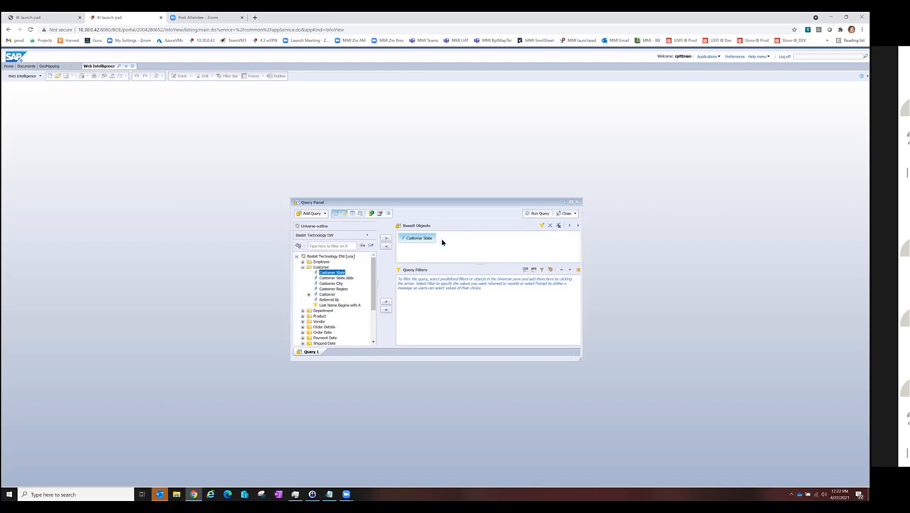
scroll(335, 293, down, 3)
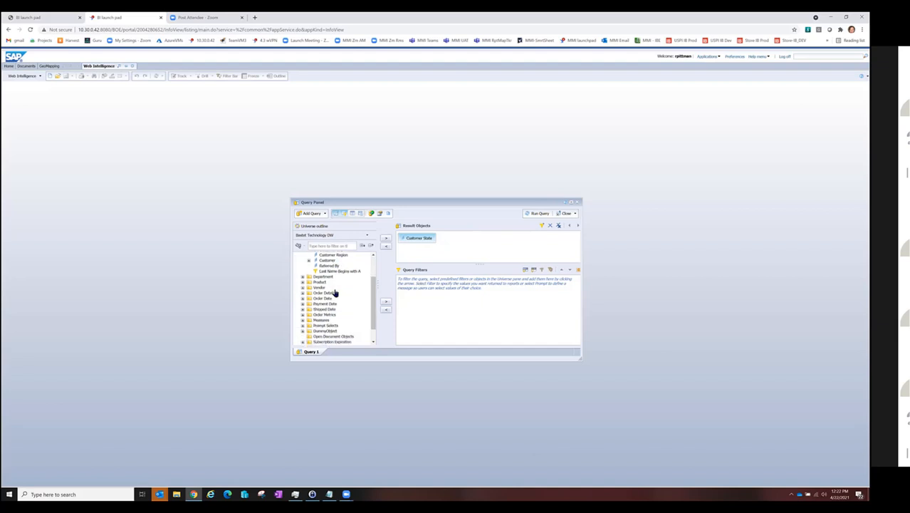
click(303, 303)
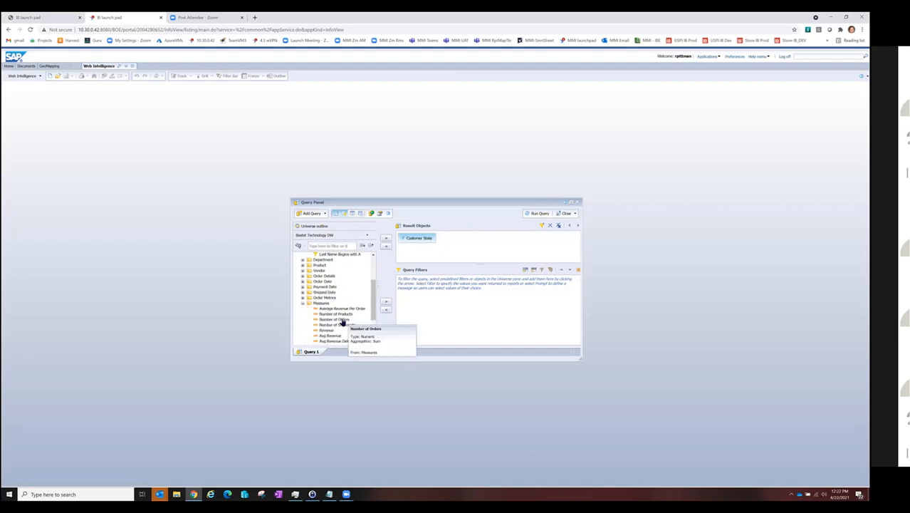
double_click(341, 321)
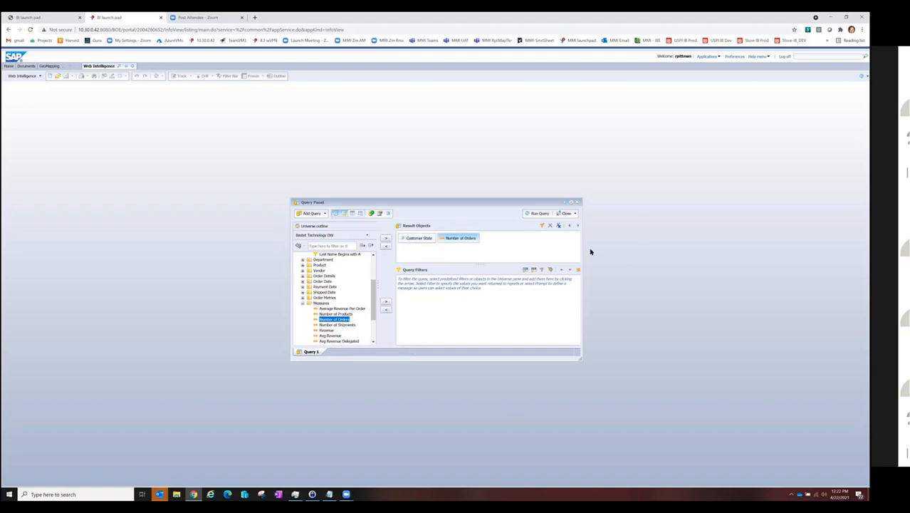
click(539, 214)
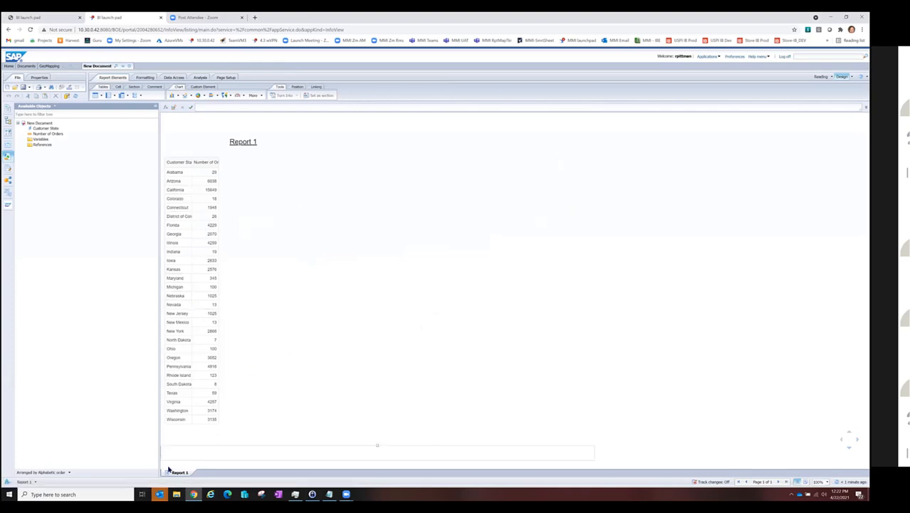
Step: Format the Number of Orders column of the report table with the 1,235; -1,235 number format
click(206, 173)
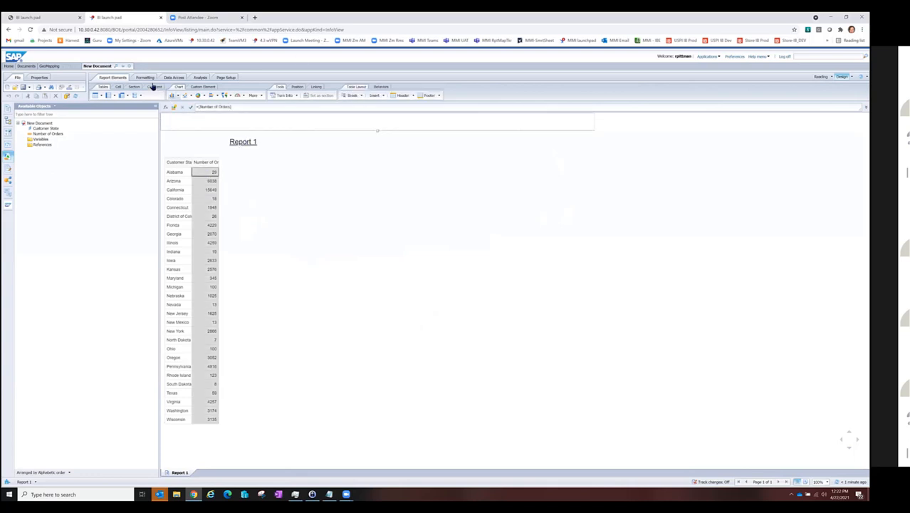
click(144, 78)
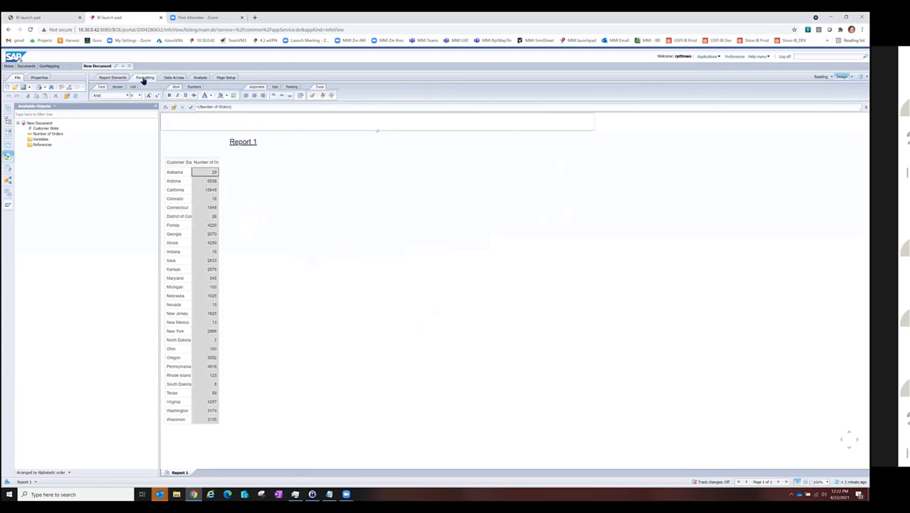
click(194, 87)
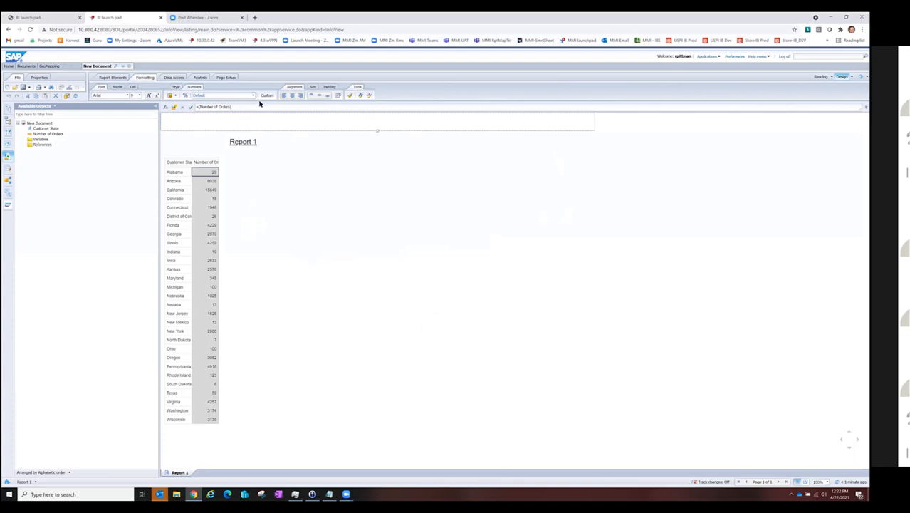
click(253, 95)
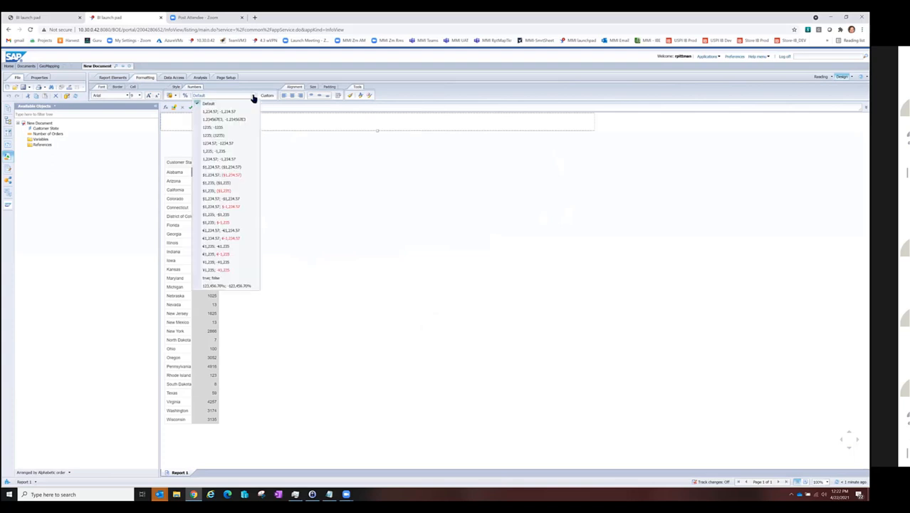
click(217, 151)
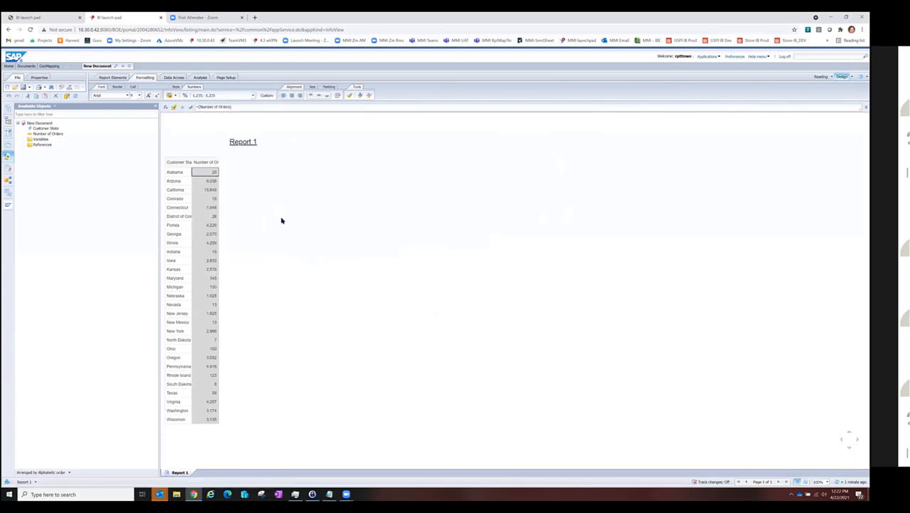
click(215, 226)
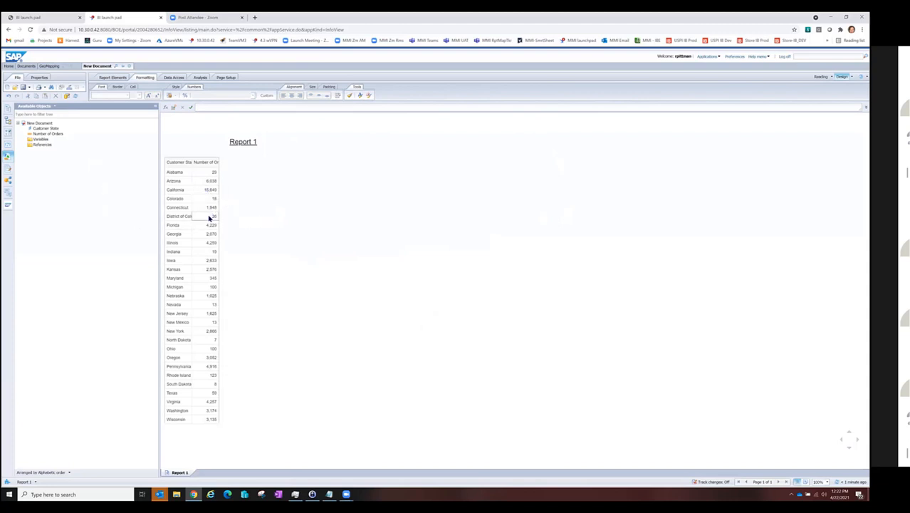
Step: Edit Customer State as a geography by name, with the level set to Region
click(44, 129)
right_click(44, 132)
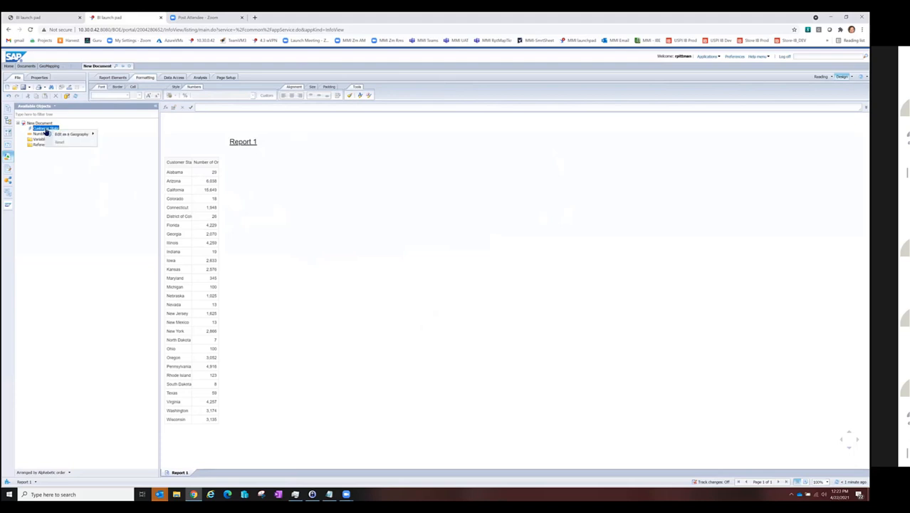
mouse_move(53, 136)
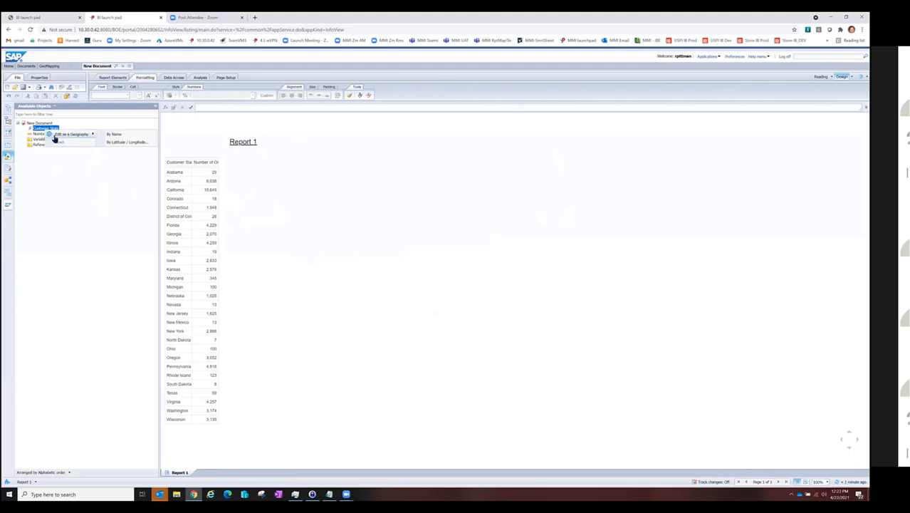
click(129, 136)
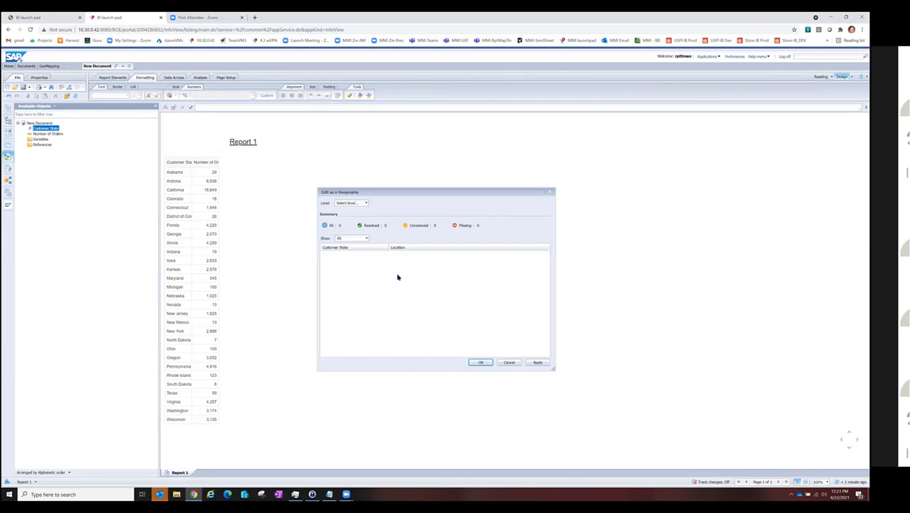
click(366, 204)
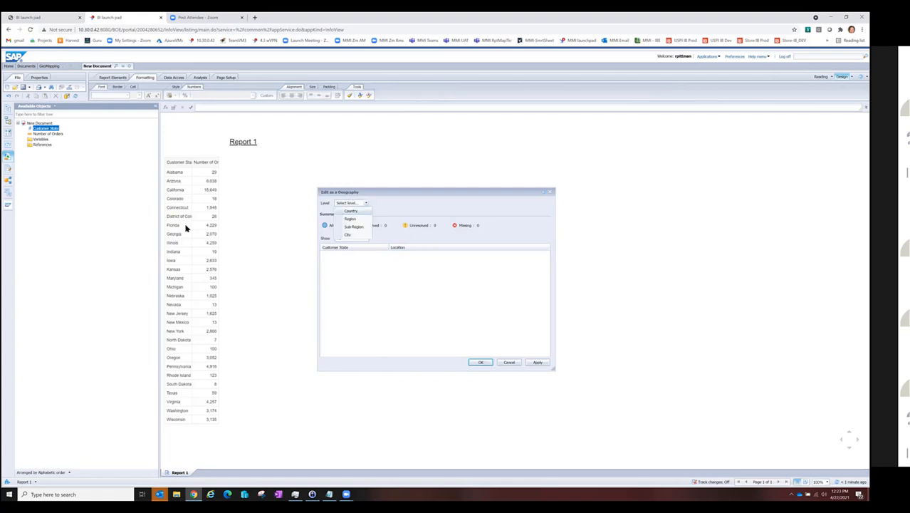
click(360, 219)
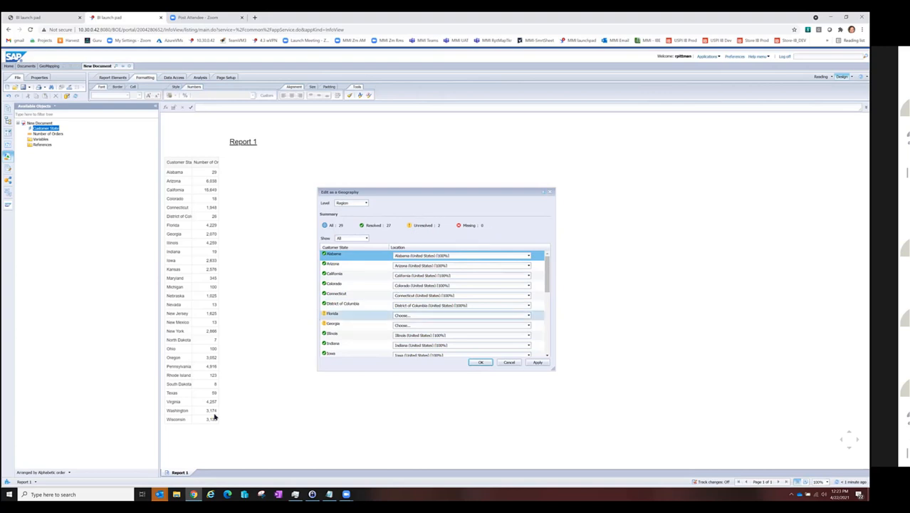
Step: Resolve Florida and Georgia to their United States locations and apply the geography mapping
click(444, 316)
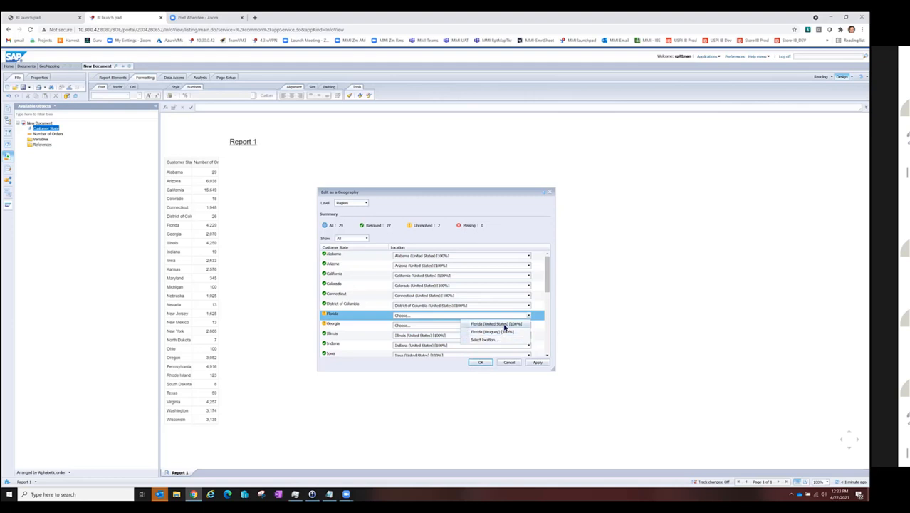
click(504, 325)
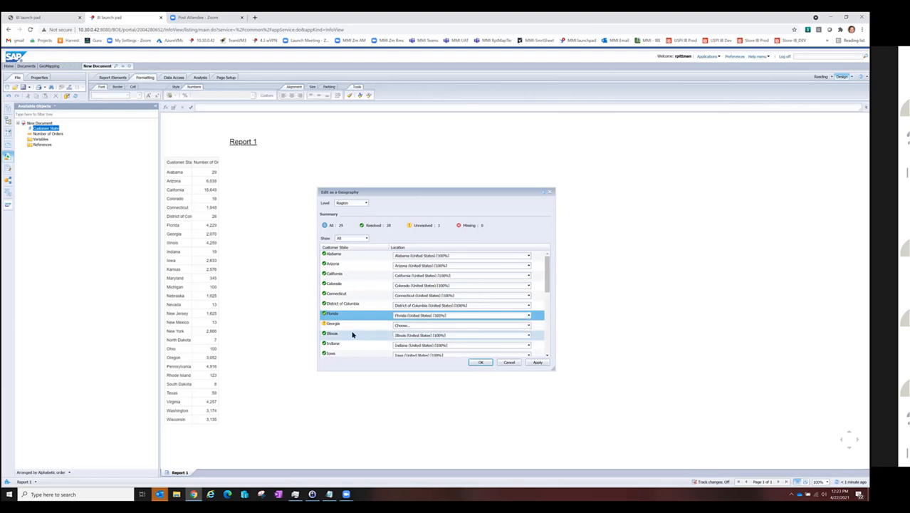
click(408, 326)
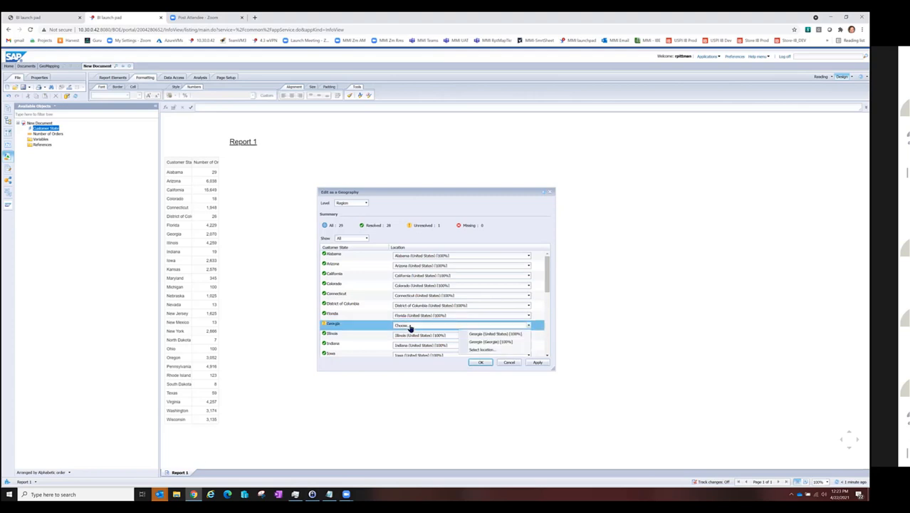
click(499, 335)
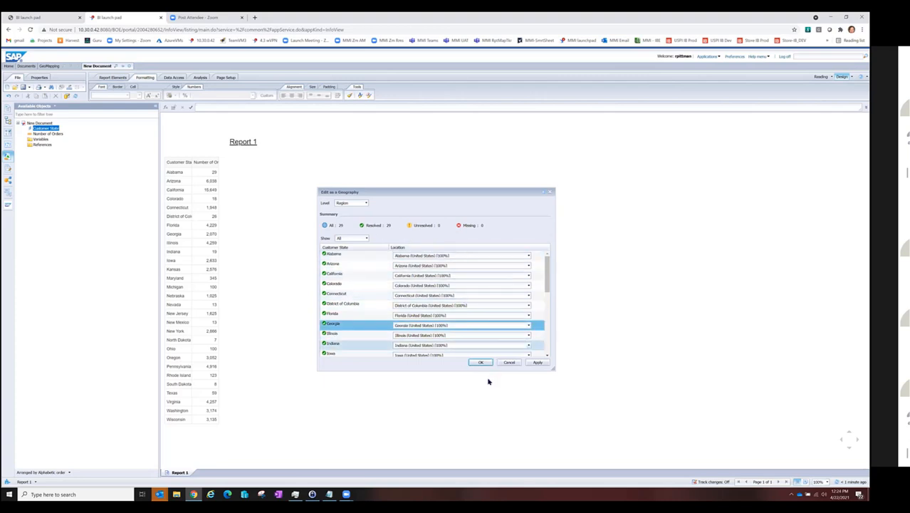
click(481, 363)
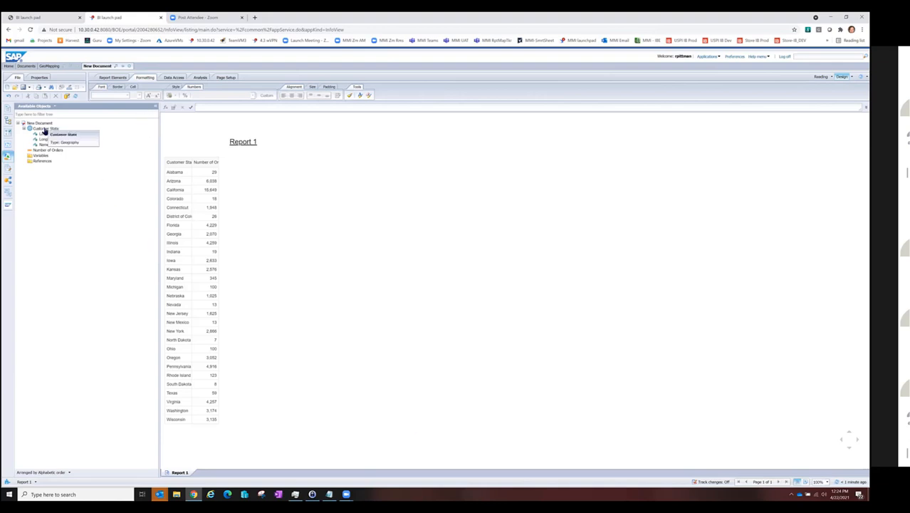
Step: Turn the orders-by-state table into a Geo Choropleth Chart and enlarge the chart to about twice its width
click(199, 156)
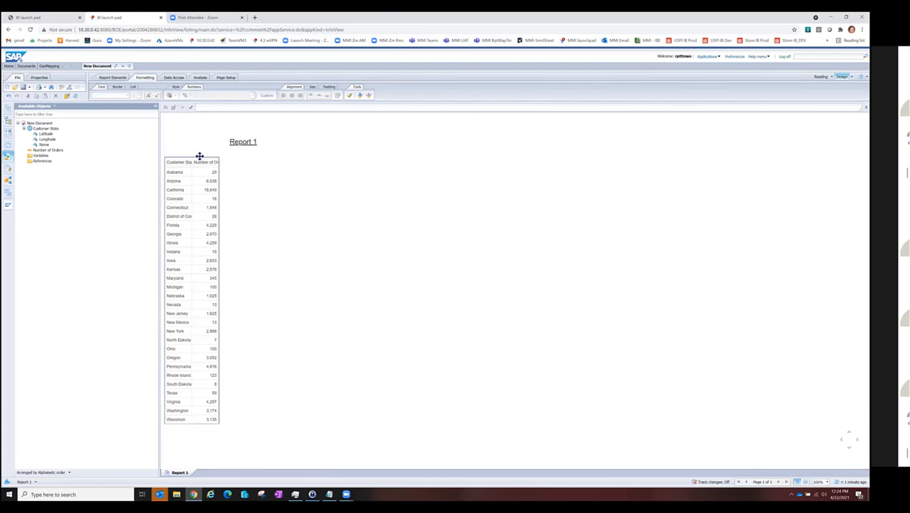
right_click(200, 158)
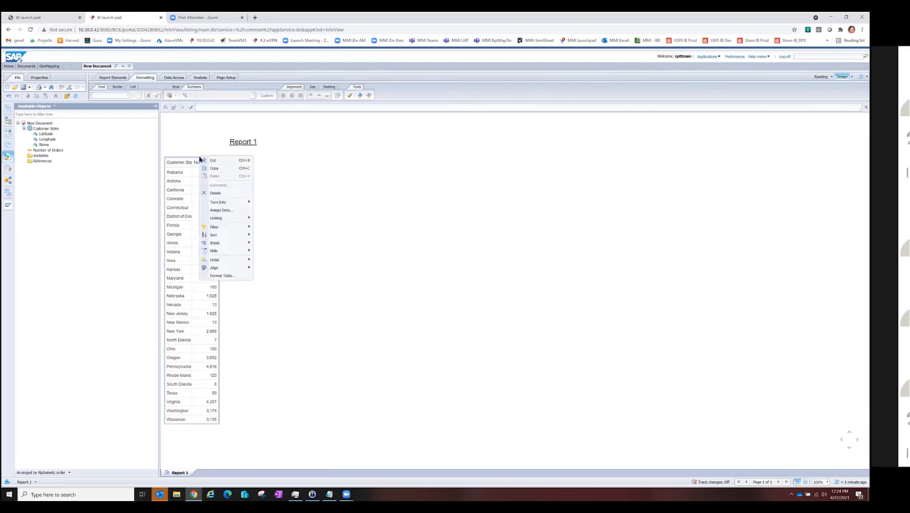
mouse_move(234, 228)
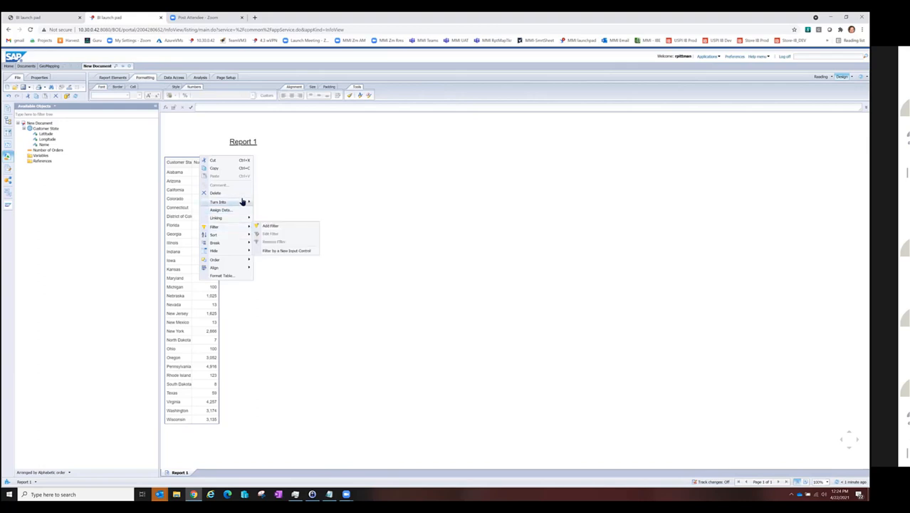
mouse_move(242, 203)
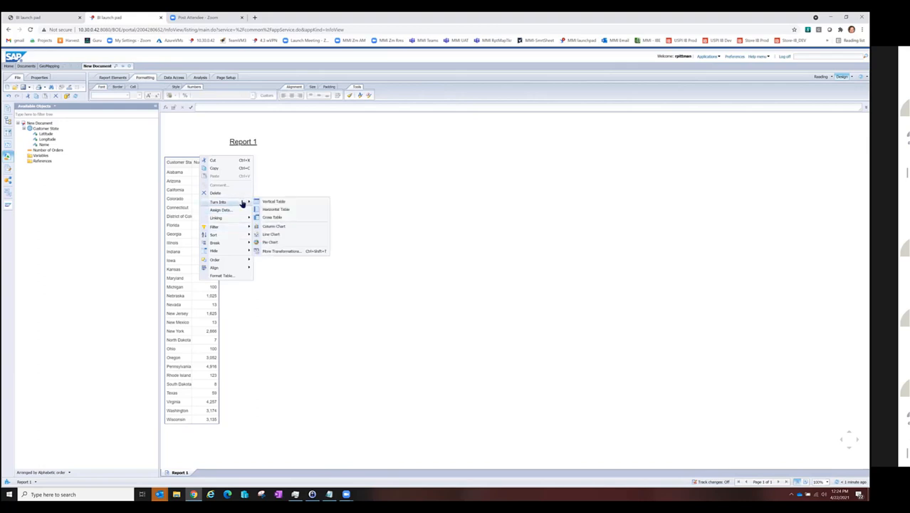
click(288, 252)
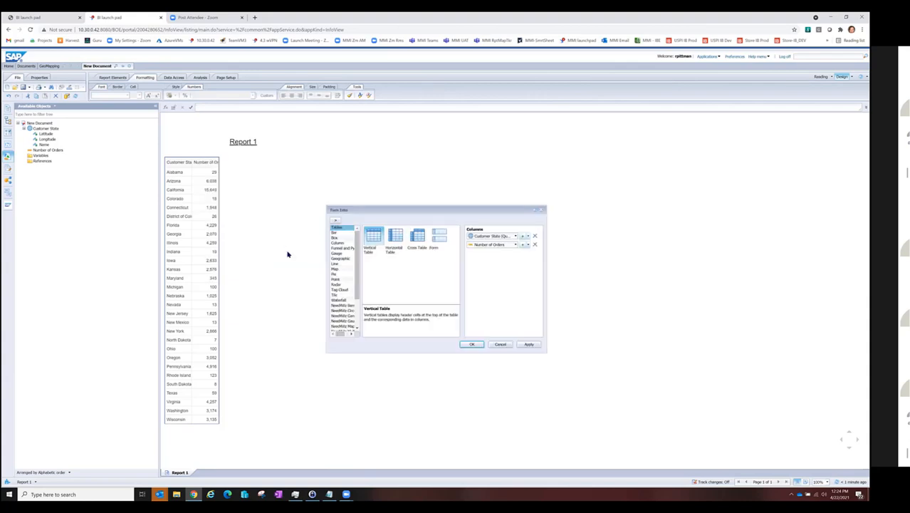
click(339, 258)
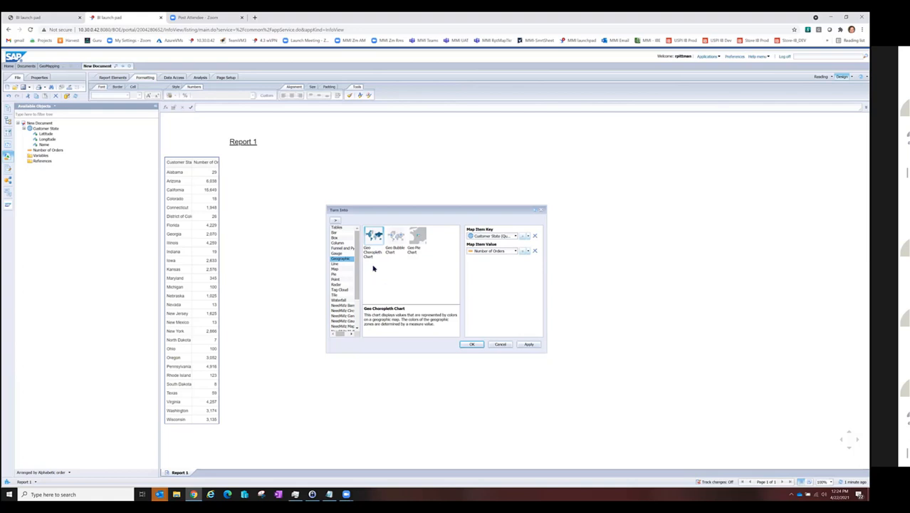
click(473, 345)
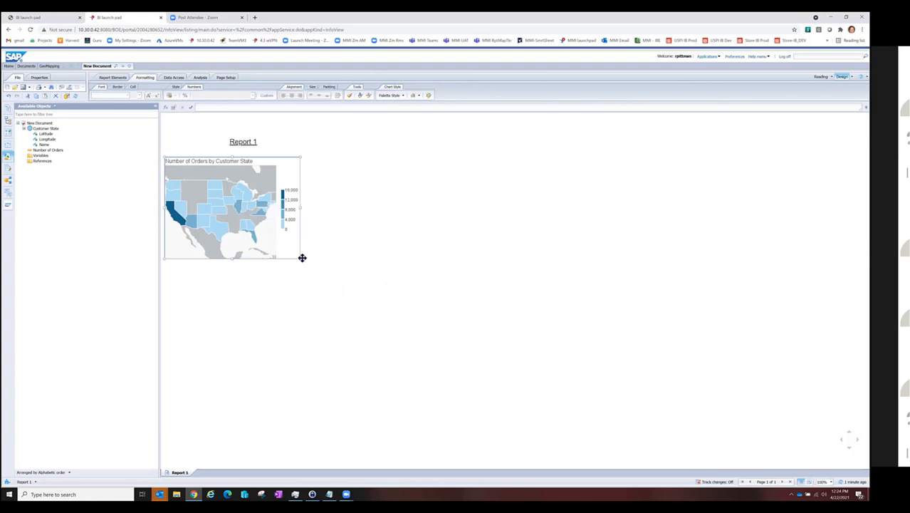
drag(301, 259, 438, 280)
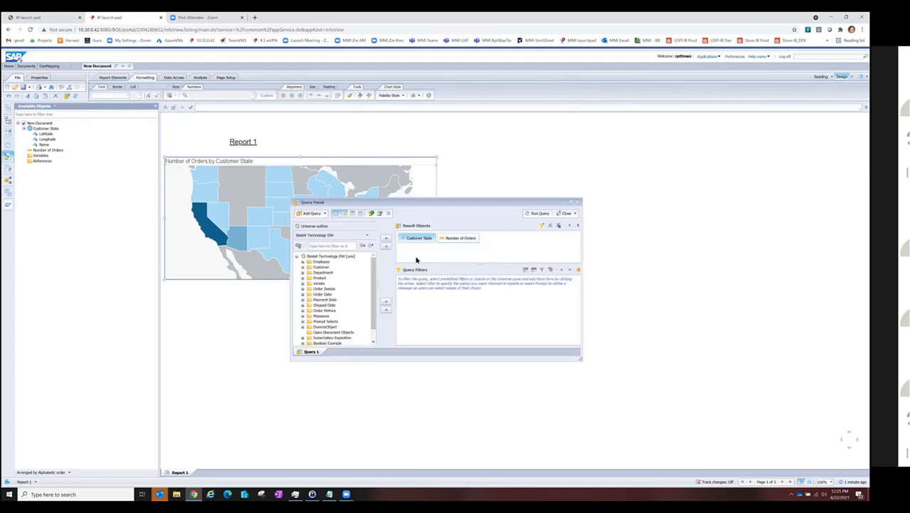
Step: Add Customer City to the query results between Customer State and Number of Orders, and run the query
click(416, 238)
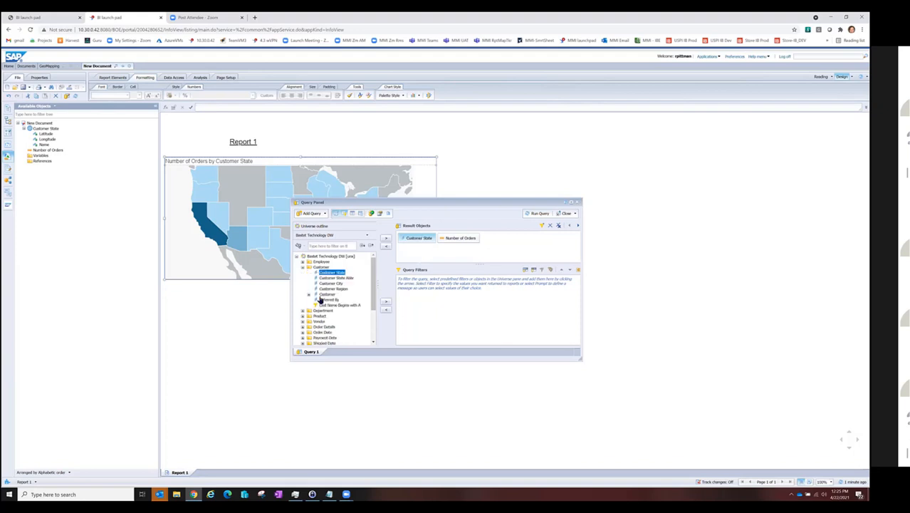
double_click(324, 284)
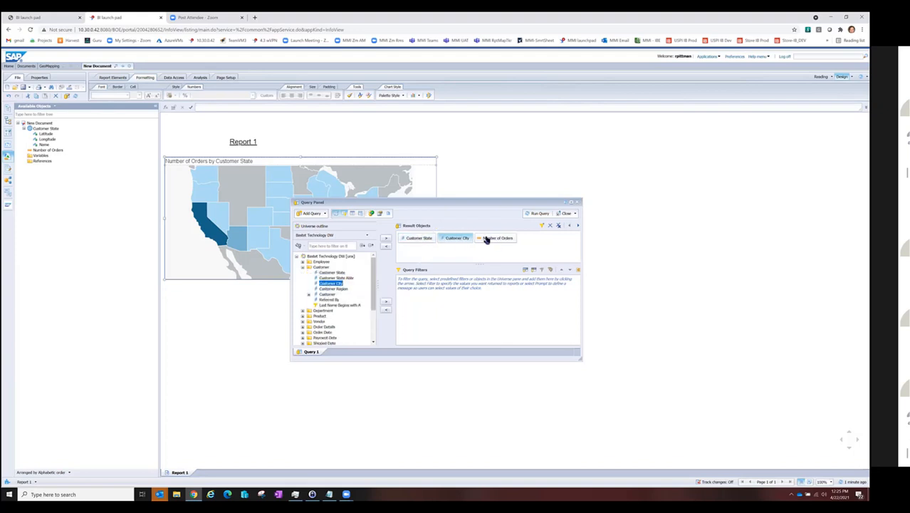
click(539, 214)
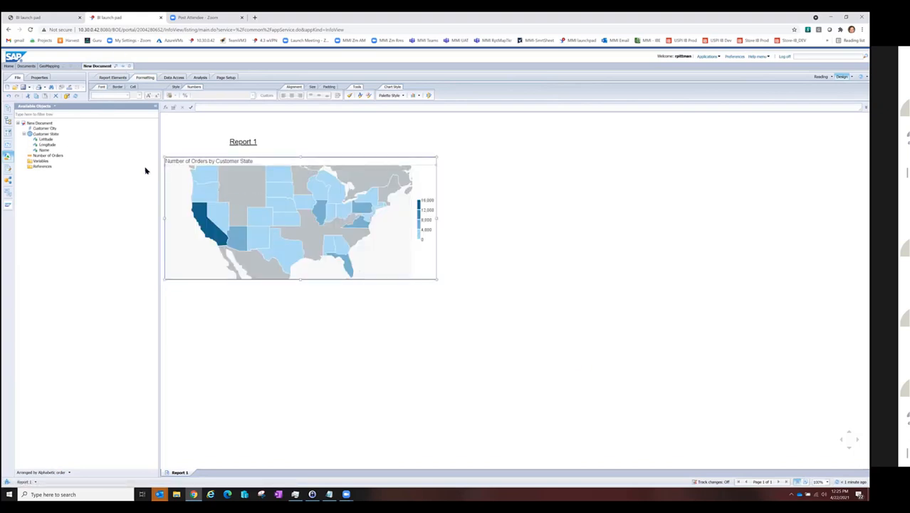
Step: Try to edit Customer City as a geography by name, with the level set to City
click(45, 128)
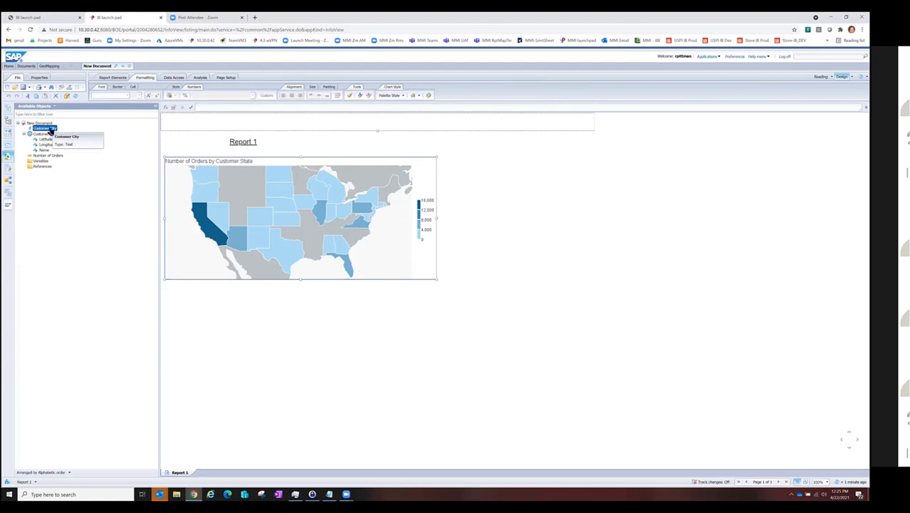
right_click(50, 131)
mouse_move(86, 137)
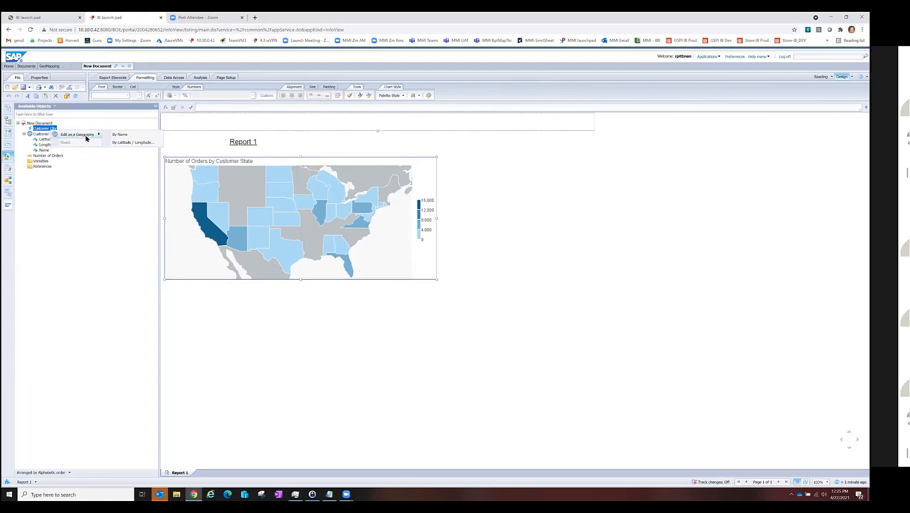
click(116, 135)
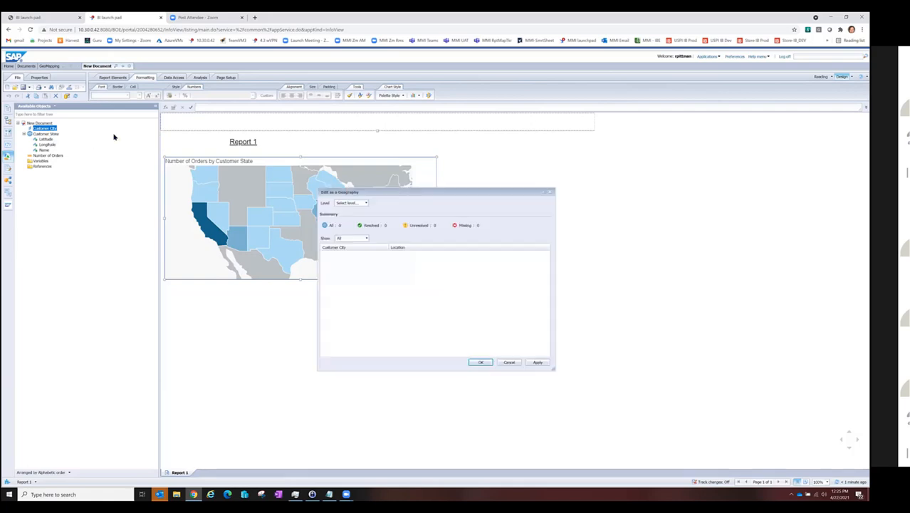
click(354, 204)
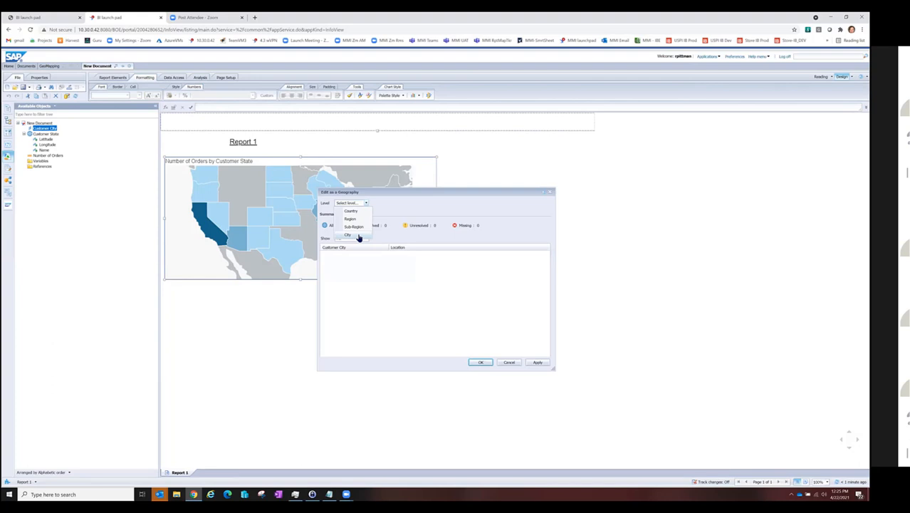
click(358, 236)
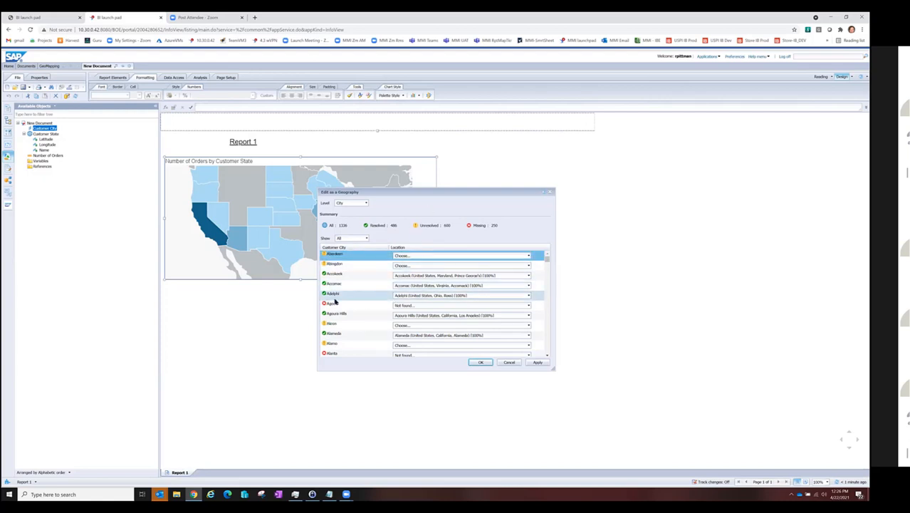
Step: Examine the candidate locations offered for Aberdeen and close the geography settings
click(443, 257)
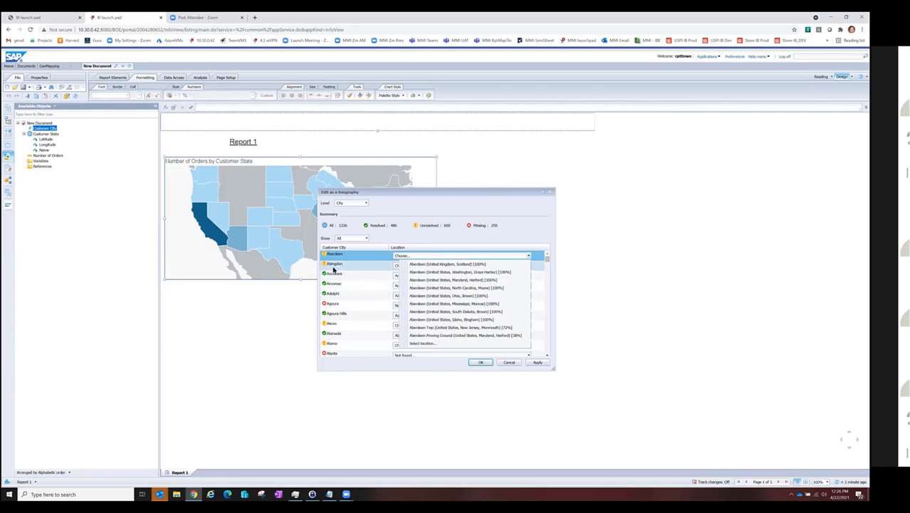
click(479, 363)
click(488, 365)
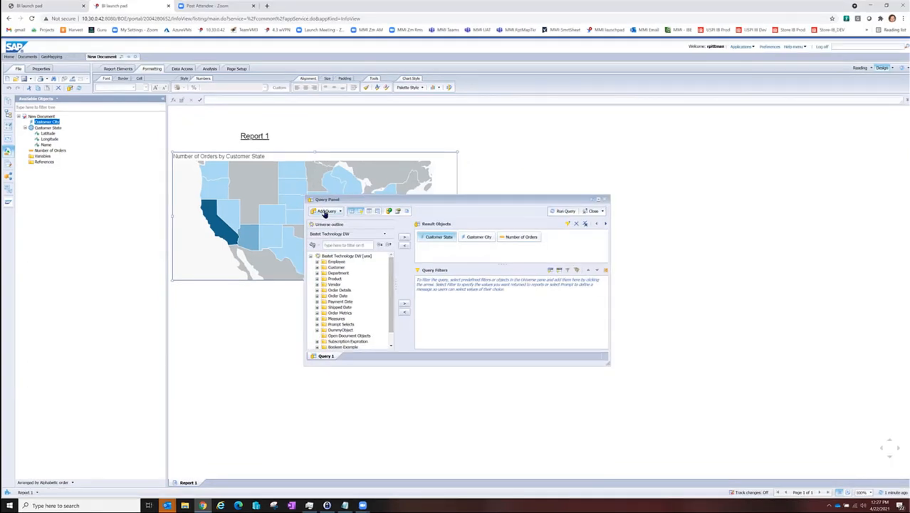
Step: Add a second query to the document based on the CRM.unx universe
click(309, 214)
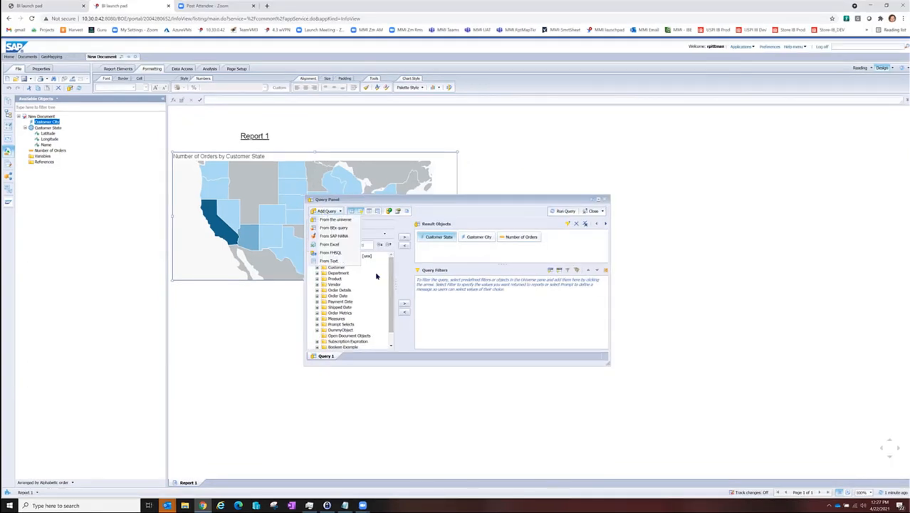
click(348, 221)
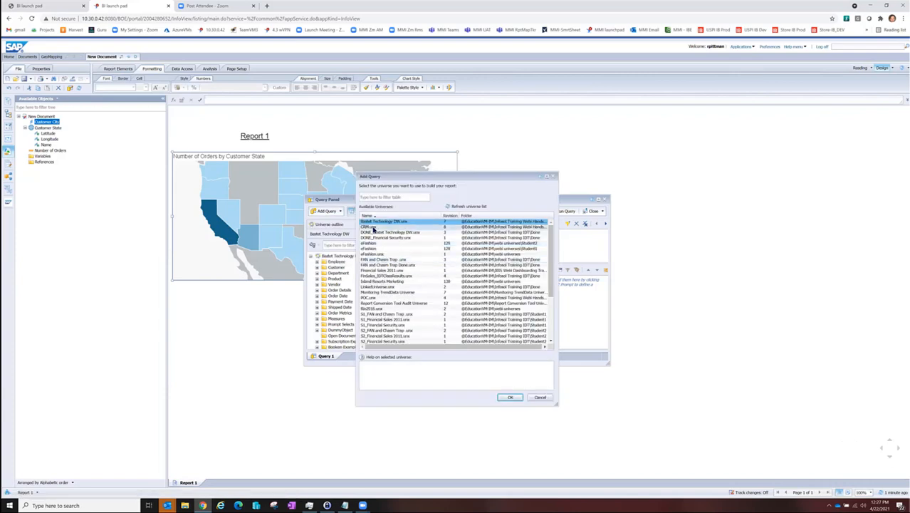
click(372, 226)
double_click(372, 226)
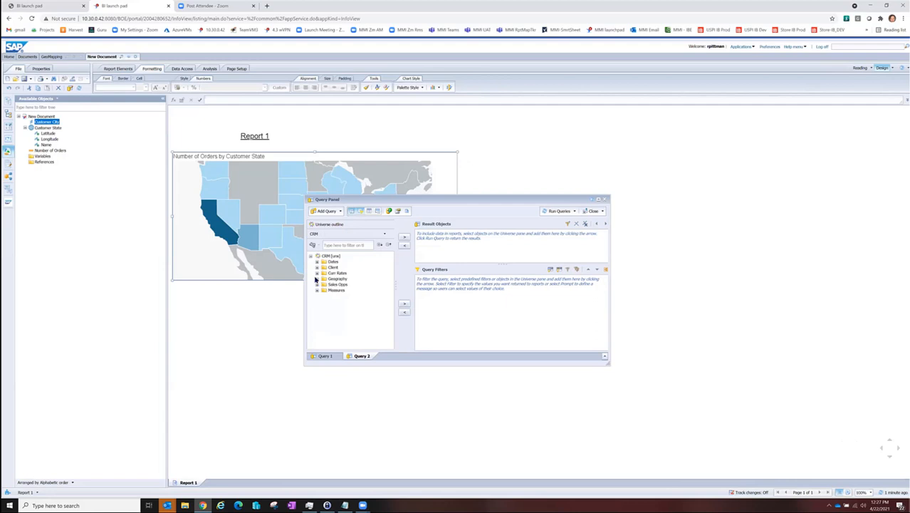
Step: Add Country and City from the Geography folder to the second query's result objects
click(316, 279)
click(345, 296)
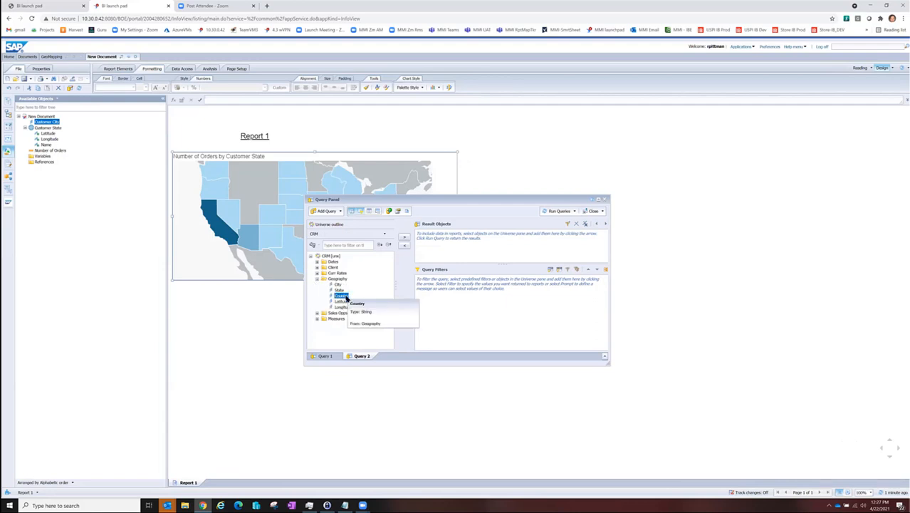
double_click(345, 296)
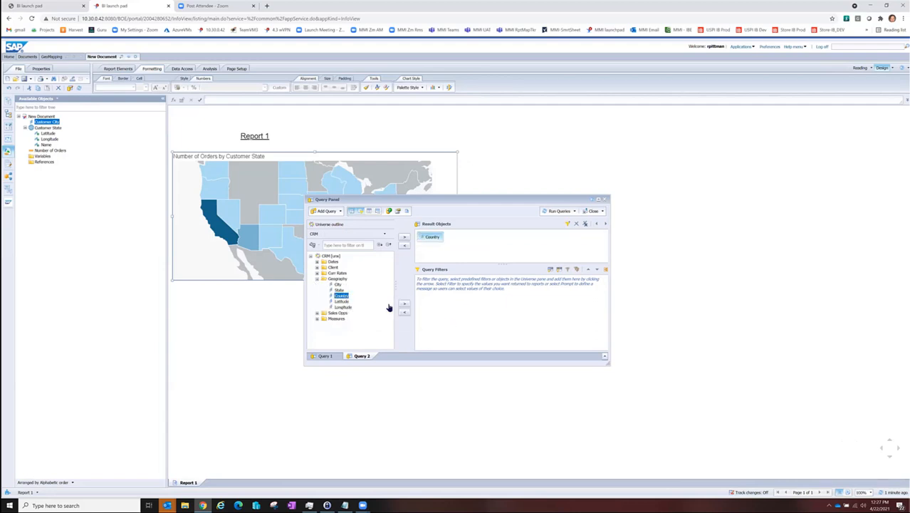
click(338, 284)
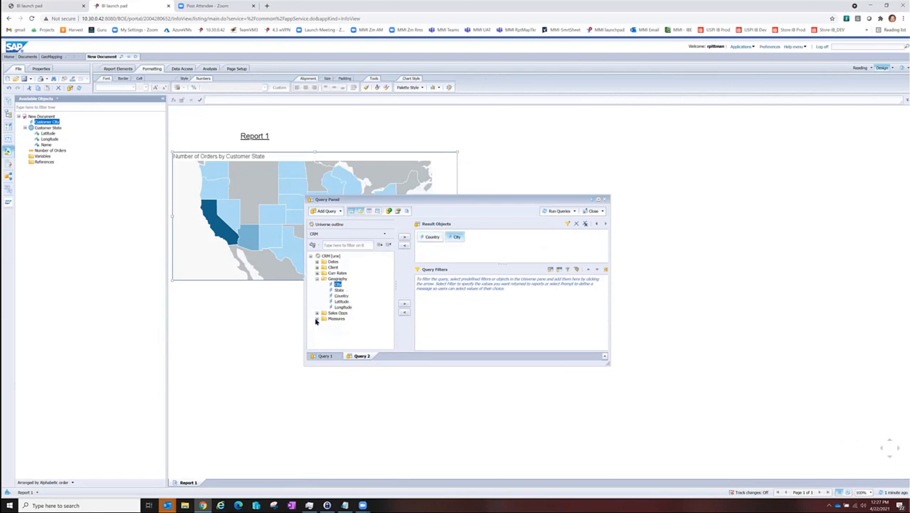
Step: Add Client ID, Client Name, Industry and Client Type from the Client folder to the second query's results
click(317, 267)
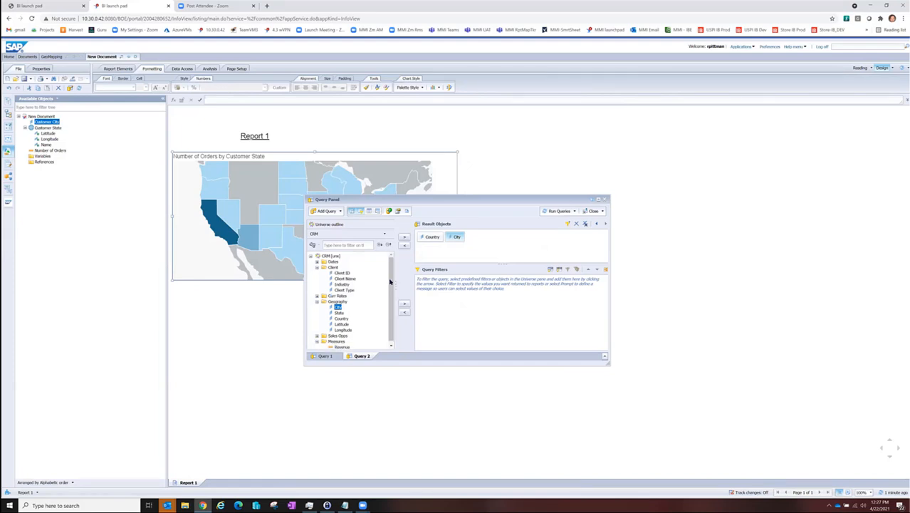
double_click(342, 273)
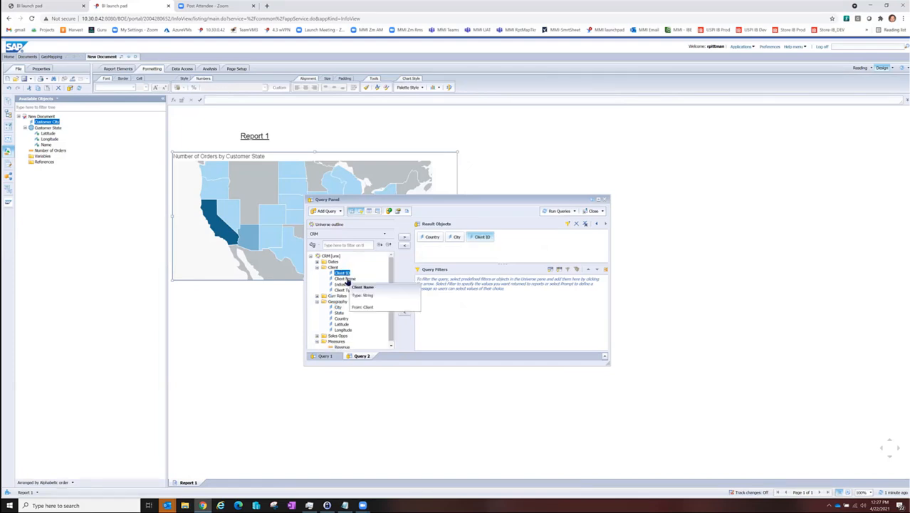
double_click(345, 278)
double_click(342, 285)
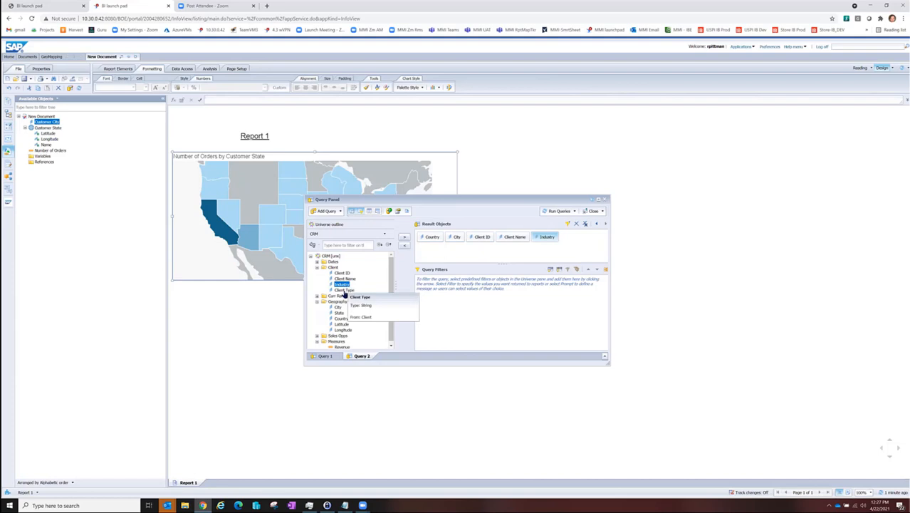
click(344, 291)
double_click(344, 290)
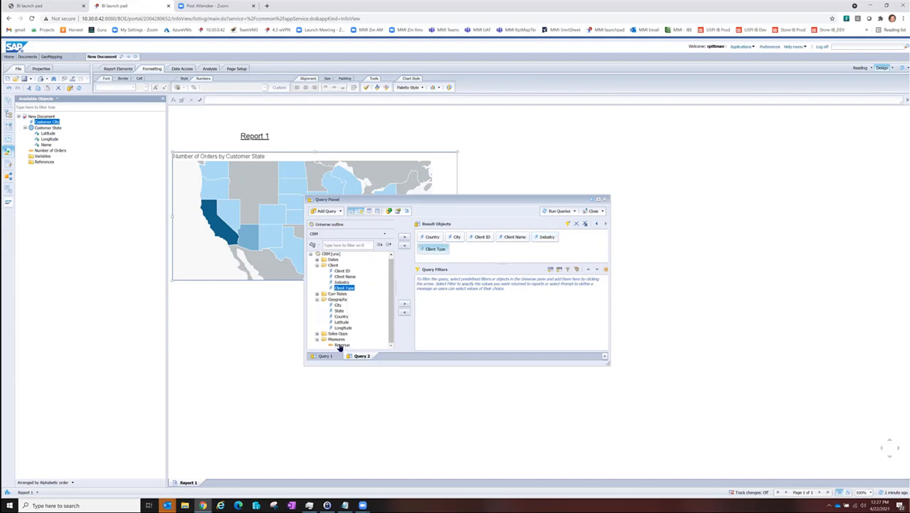
Step: Add the Revenue measure to the second query and run the queries, inserting the new data as a table in a new report
double_click(343, 346)
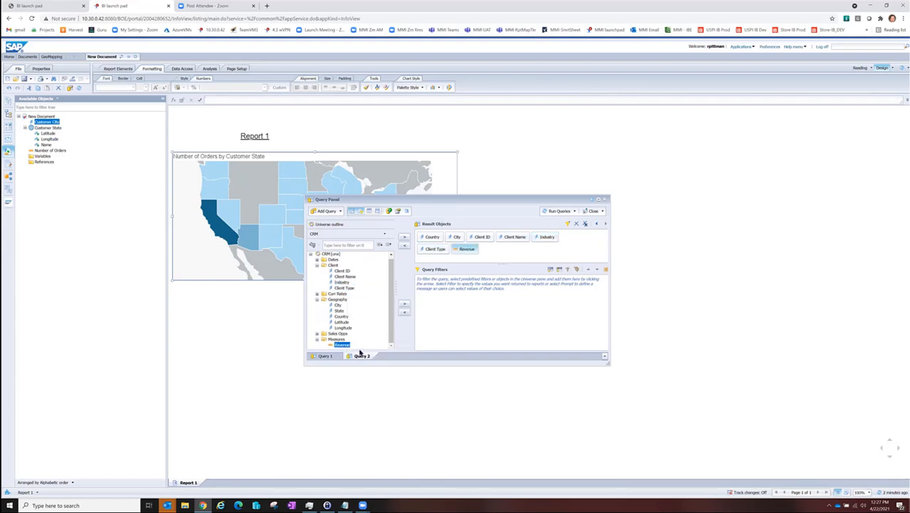
click(556, 212)
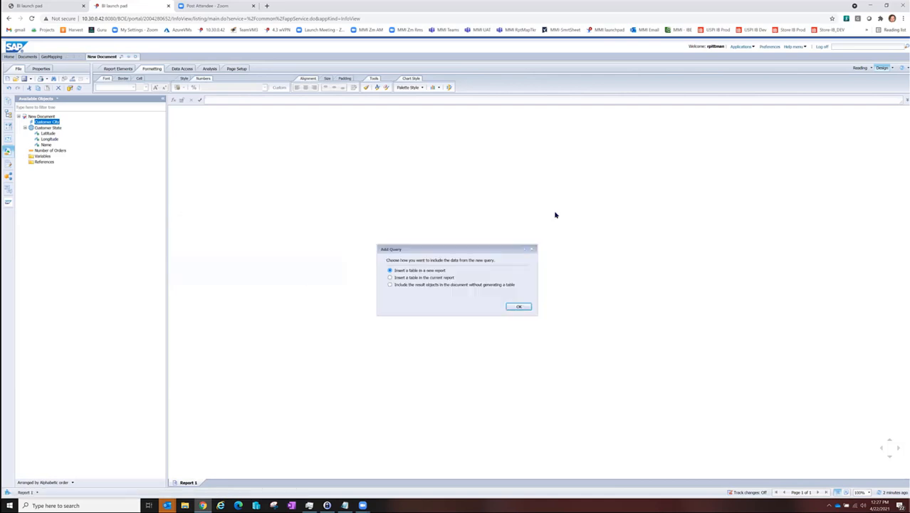
click(530, 309)
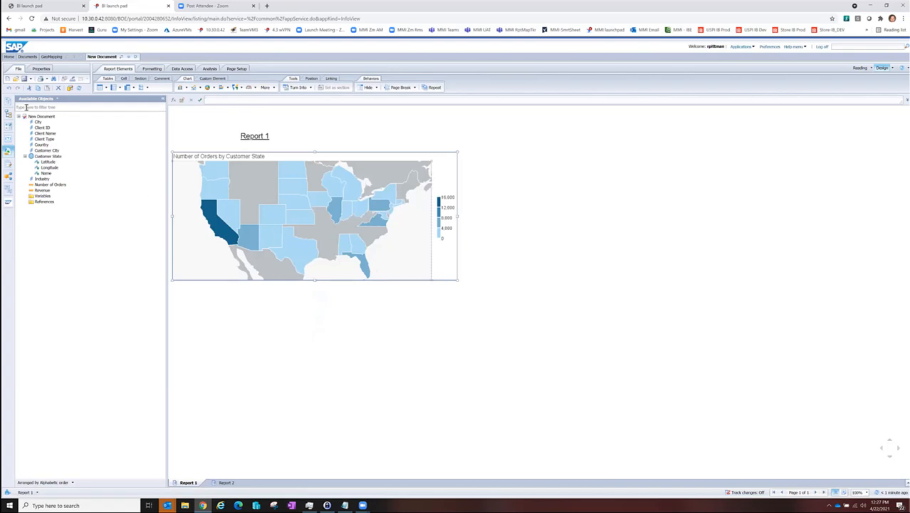
Step: Review the level choices in Customer State's by-name geography settings and close them without changes
click(47, 157)
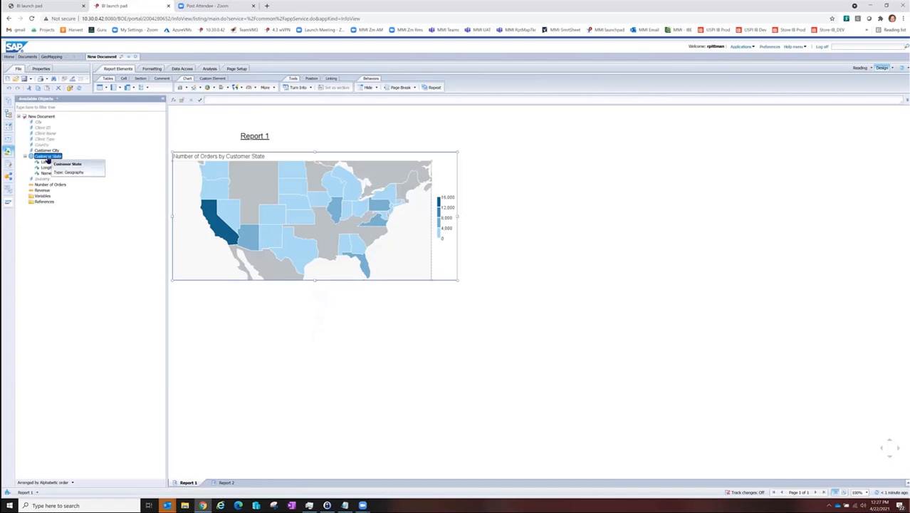
right_click(47, 158)
mouse_move(79, 163)
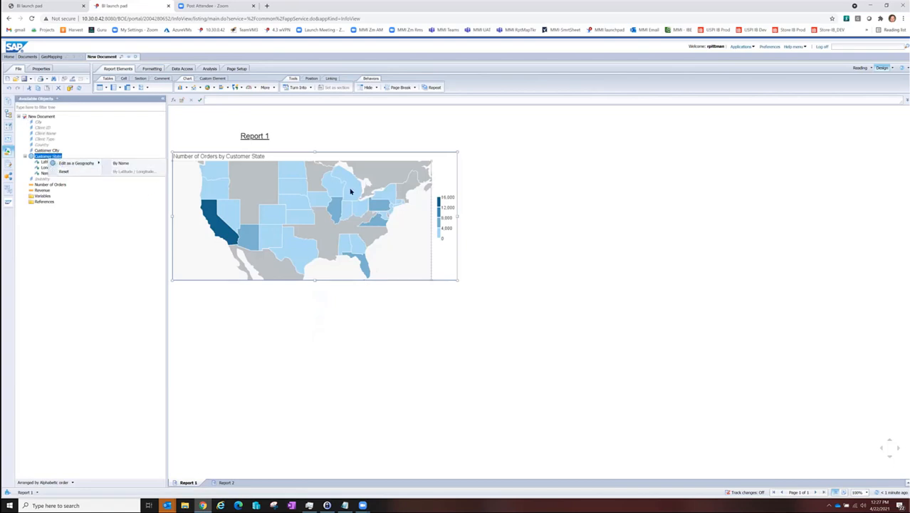
click(118, 163)
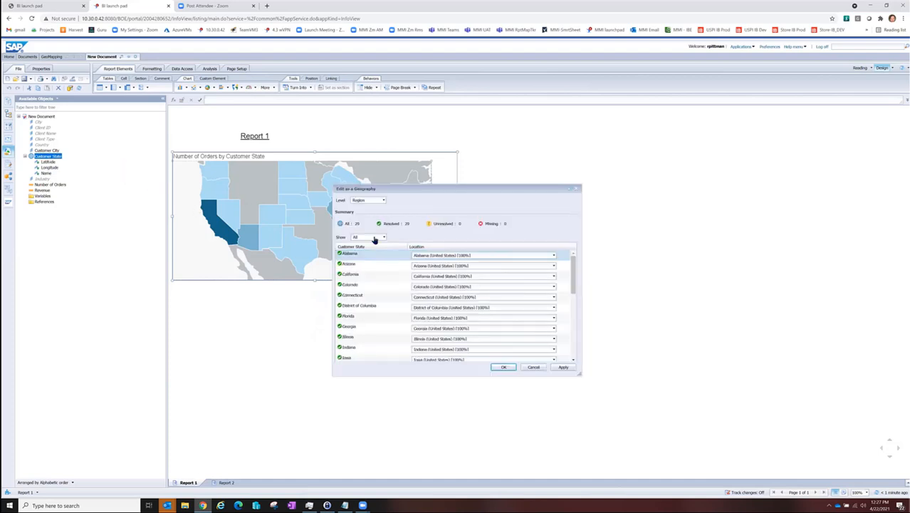
click(378, 202)
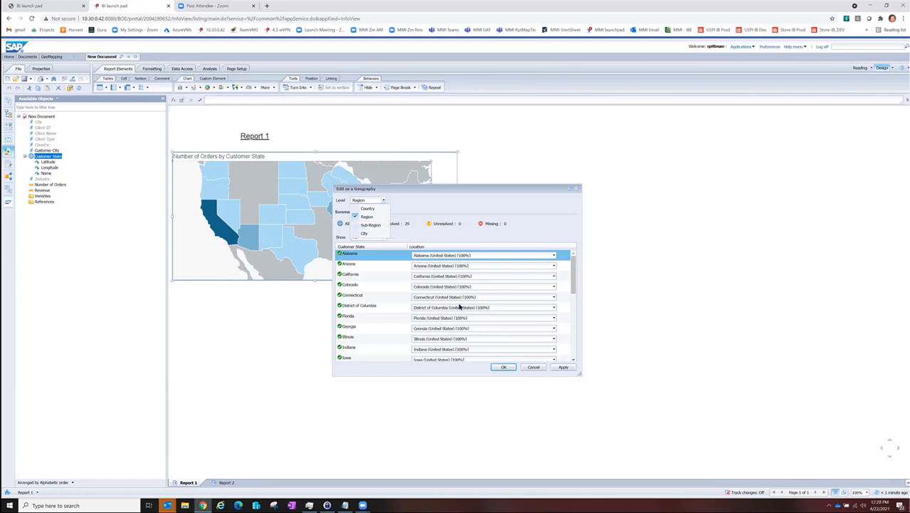
click(534, 368)
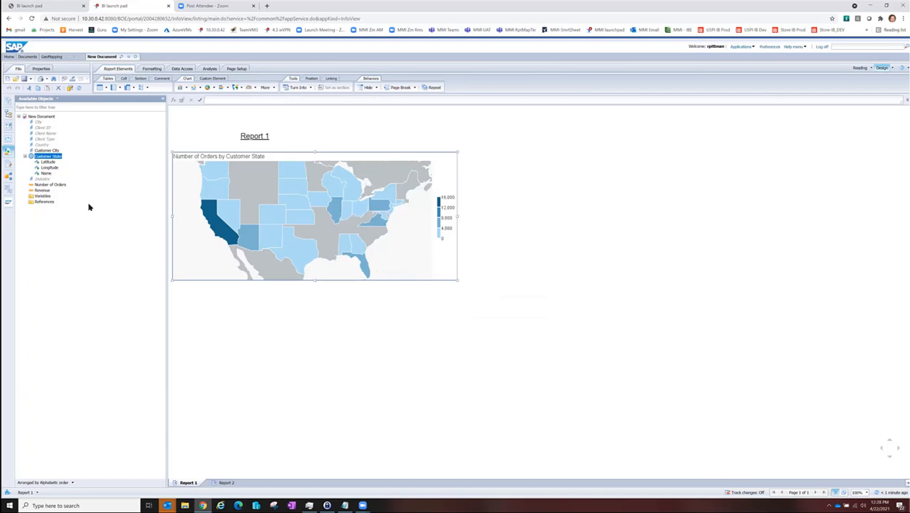
Step: Arrange the available objects by query
click(56, 482)
click(43, 473)
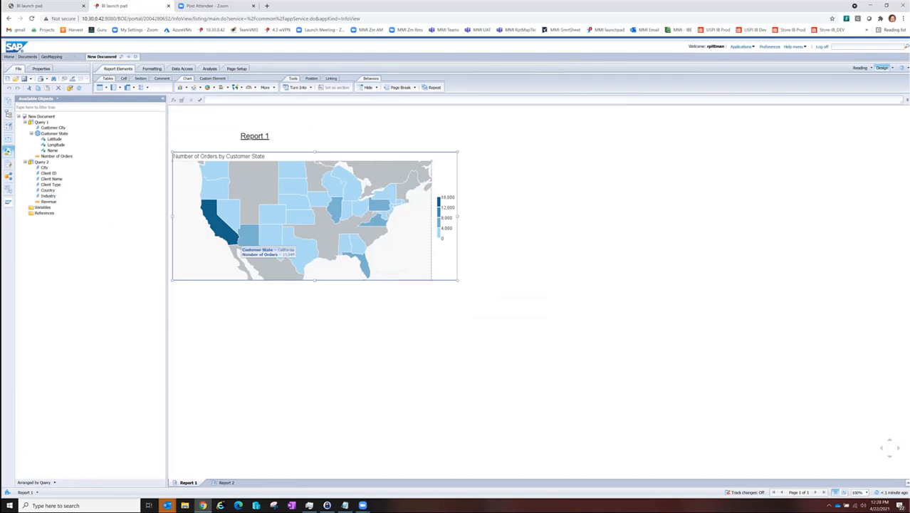
Step: Move the client table on Report 2 further down the page to free space below the report title
click(225, 484)
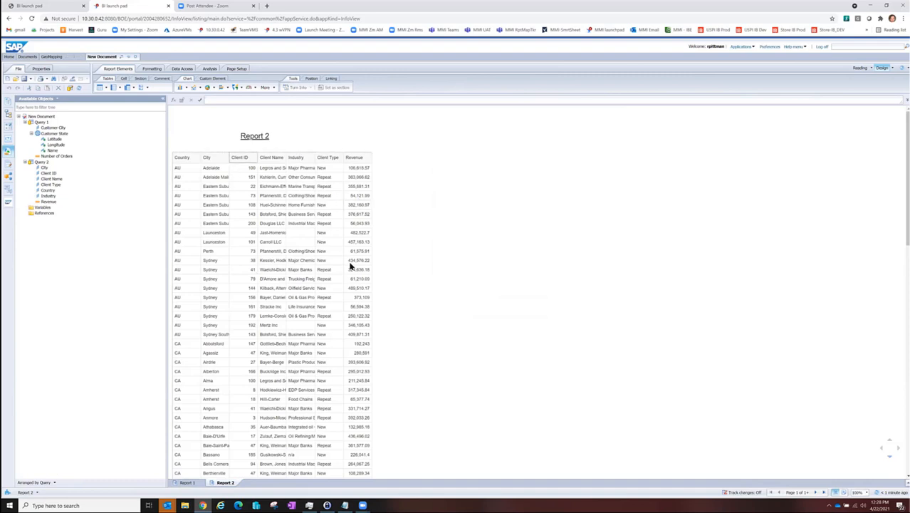
click(314, 153)
drag(314, 154, 356, 295)
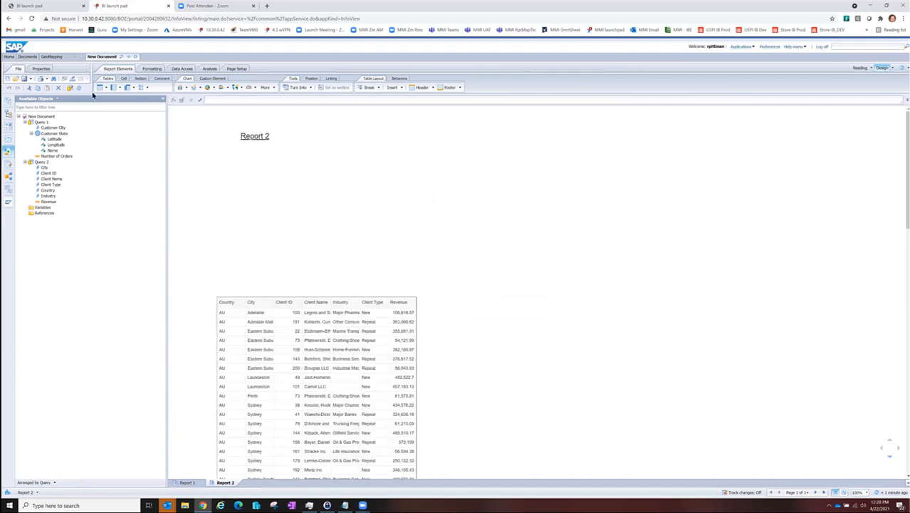
Step: Create a table of Country and Revenue from Query 2 in the space above the client table
click(46, 191)
shift+click(47, 202)
drag(48, 197, 201, 163)
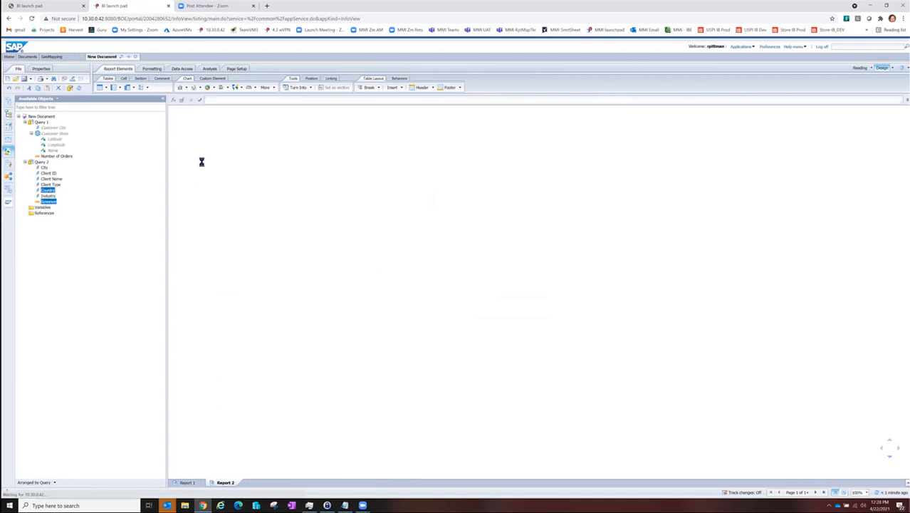
click(237, 178)
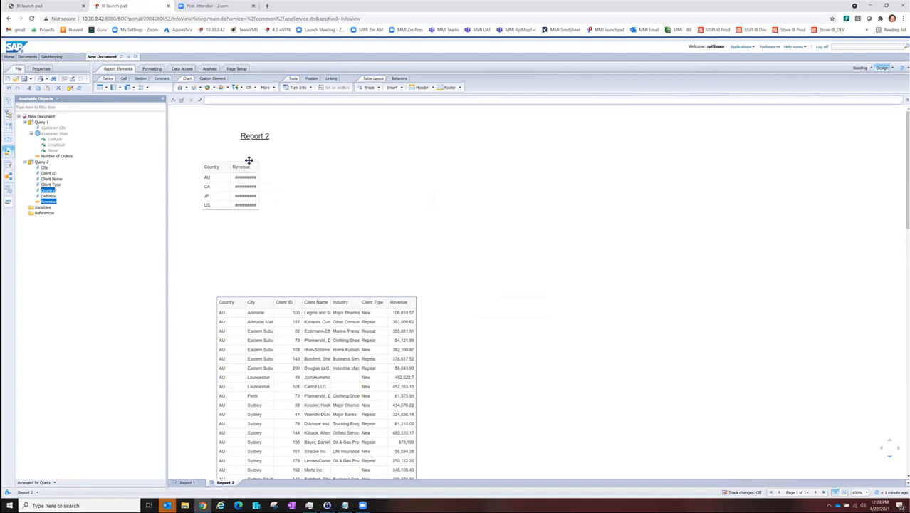
Step: Try to turn the Country and Revenue table into a Geo Choropleth Chart, and undo the conversion
click(248, 160)
right_click(248, 164)
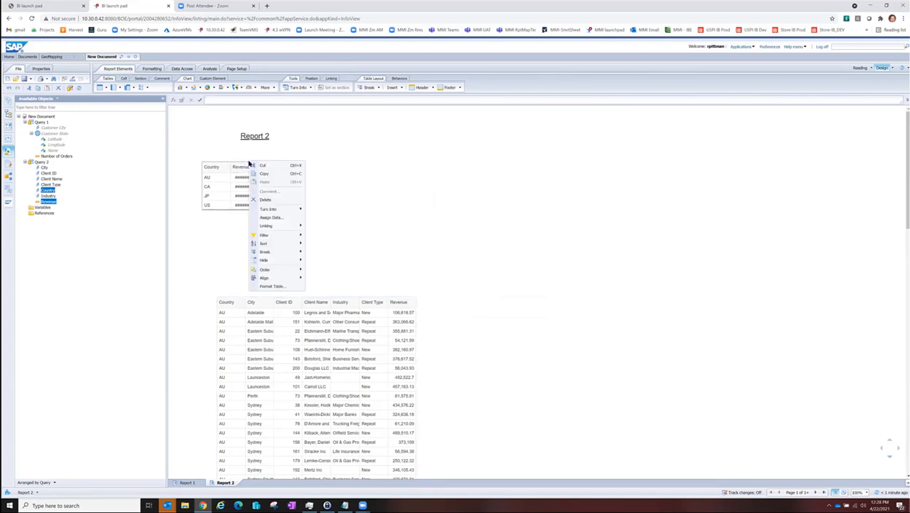
mouse_move(270, 211)
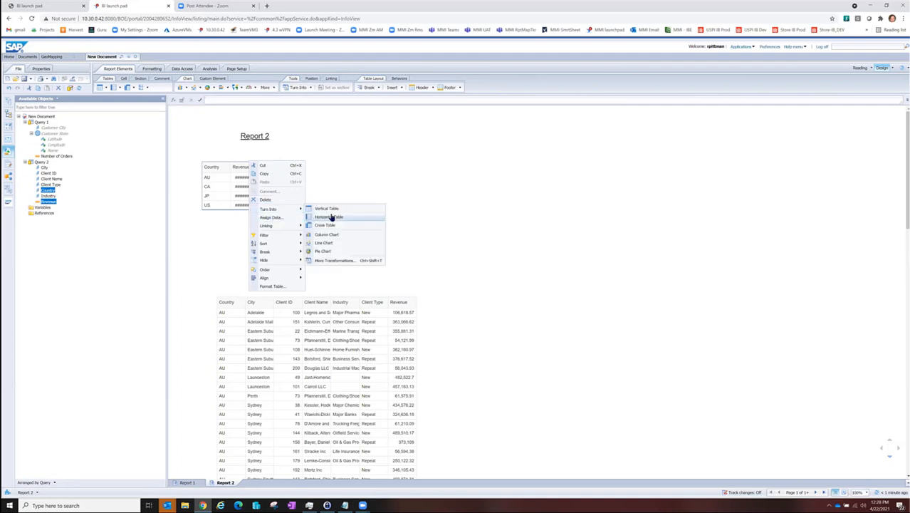
click(332, 262)
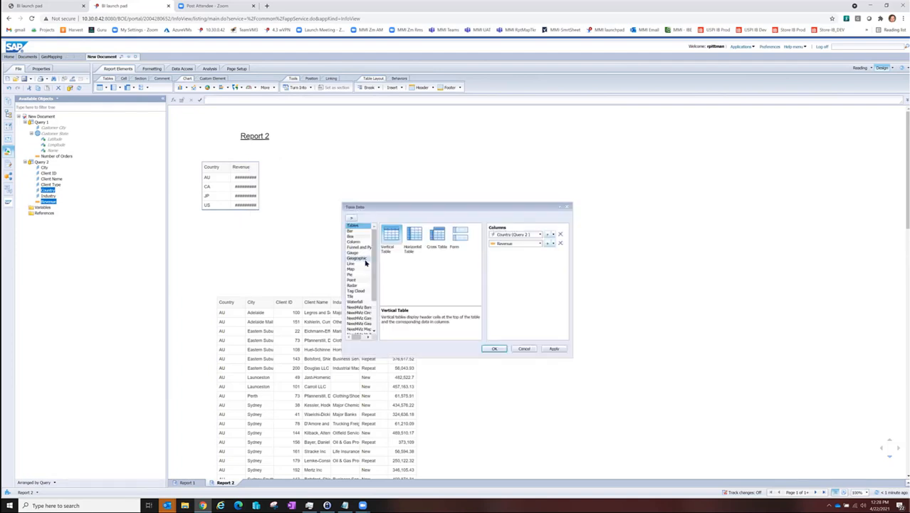
click(363, 259)
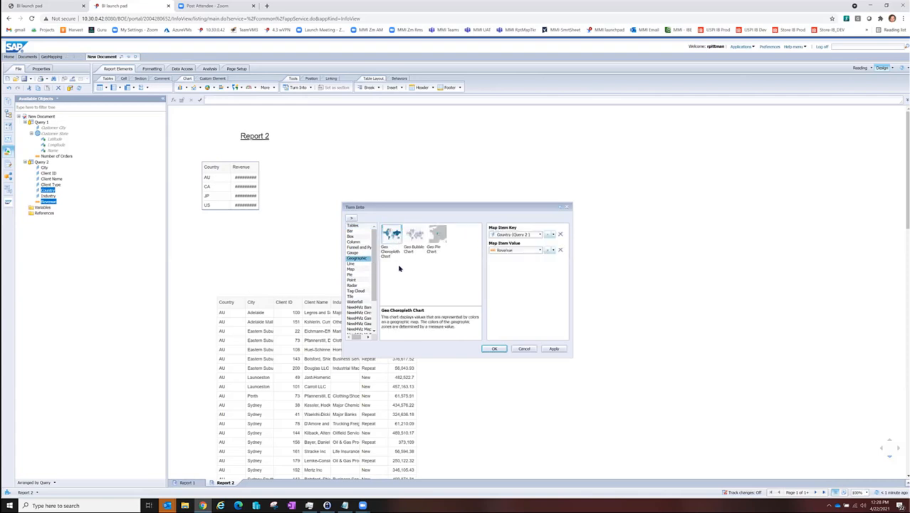
click(494, 349)
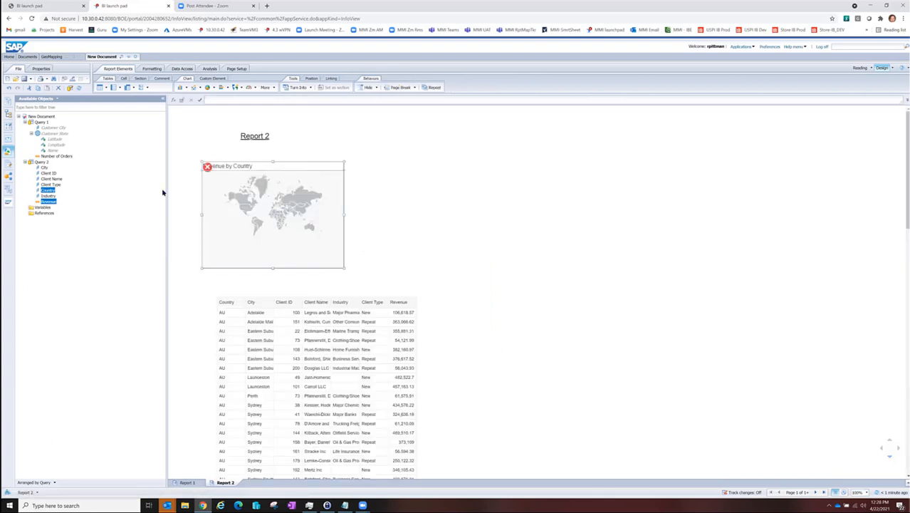
mouse_move(208, 169)
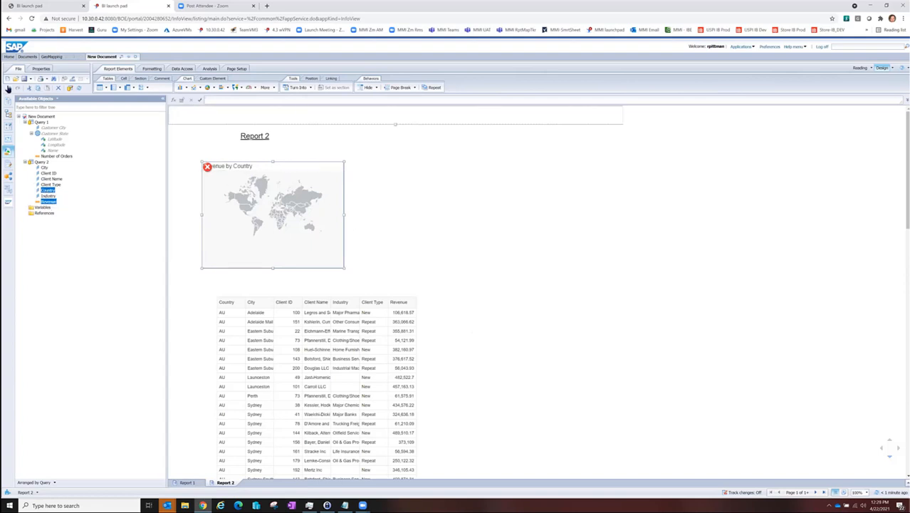
click(7, 87)
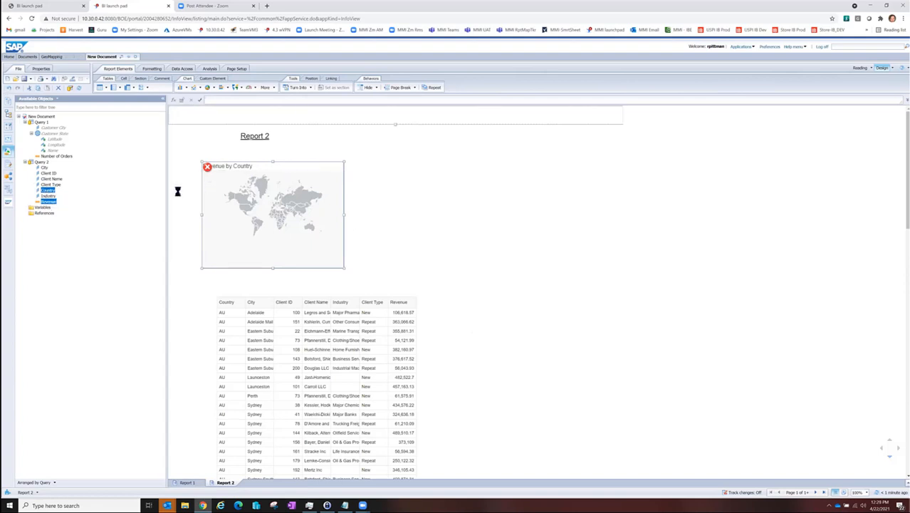
Step: Define Query 2's Country object as a geography by name at the Country level
right_click(52, 190)
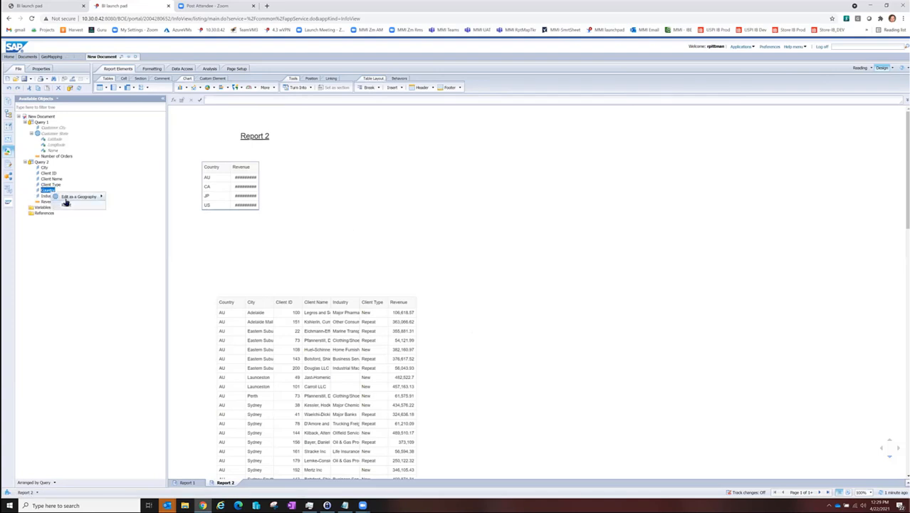
mouse_move(68, 200)
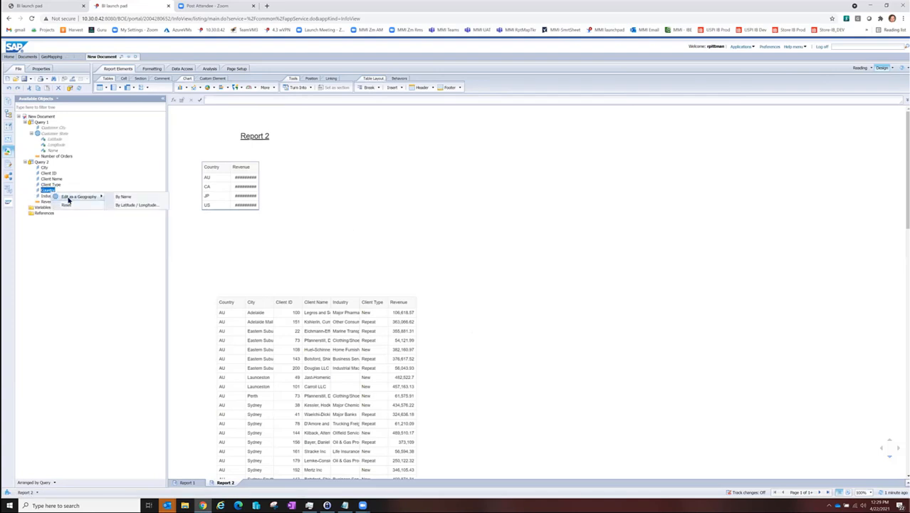
click(131, 198)
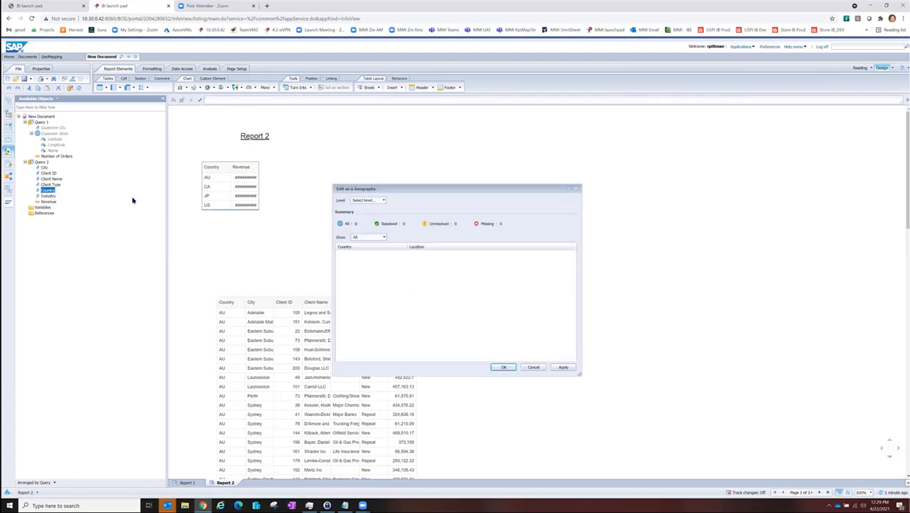
click(373, 202)
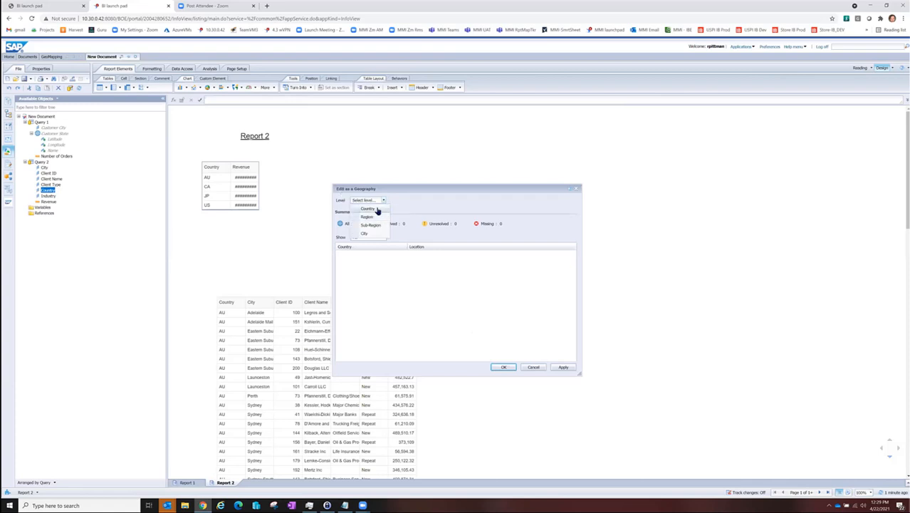
click(367, 209)
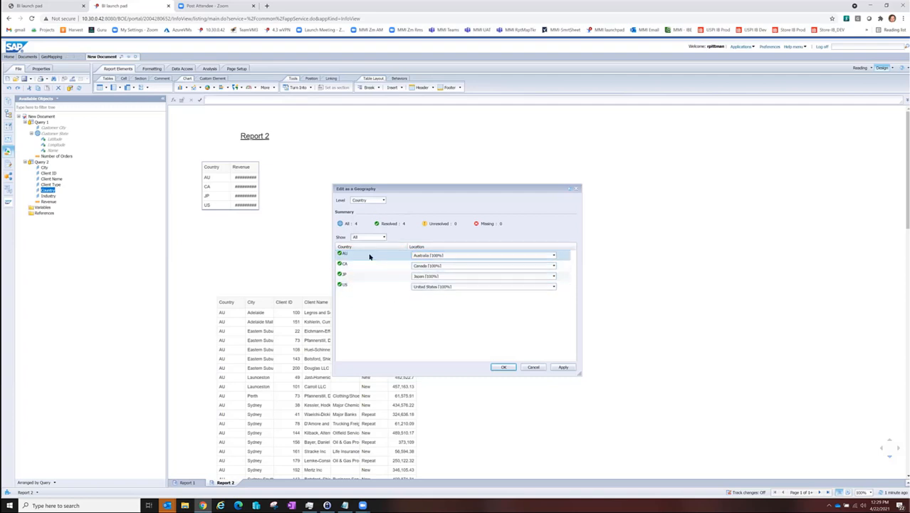
click(501, 368)
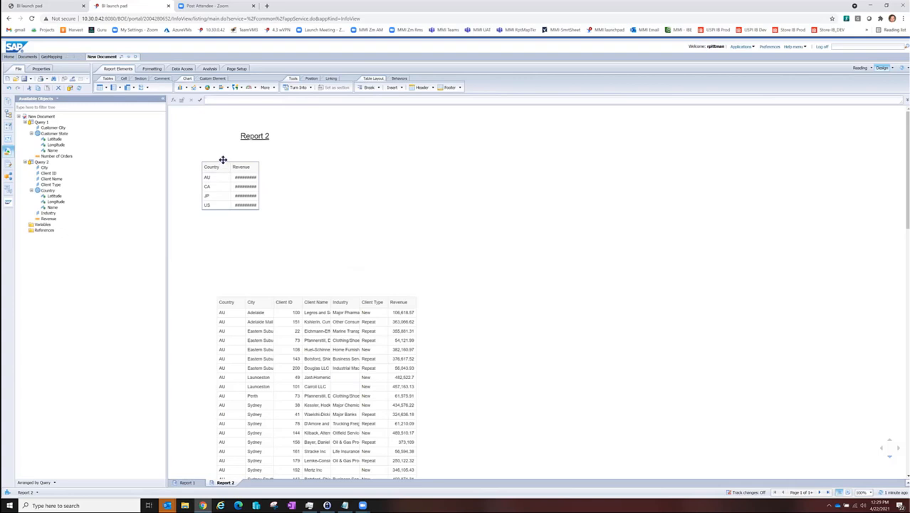
Step: Turn the Country and Revenue table into a Geo Choropleth Chart and enlarge the map above the client table
right_click(223, 161)
mouse_move(267, 208)
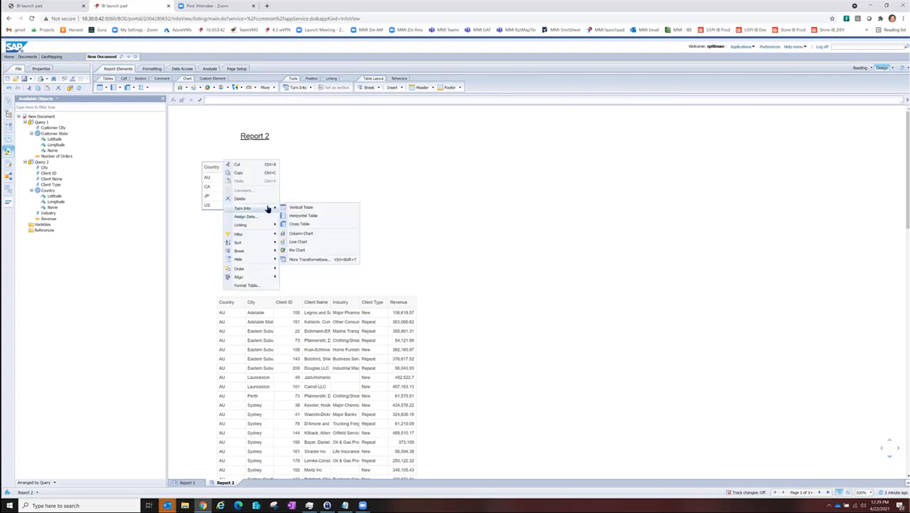
click(311, 258)
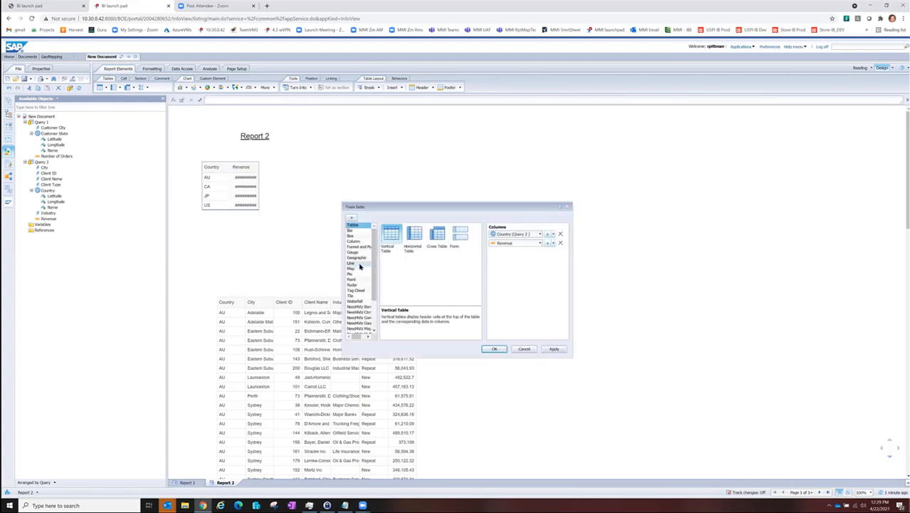
click(356, 257)
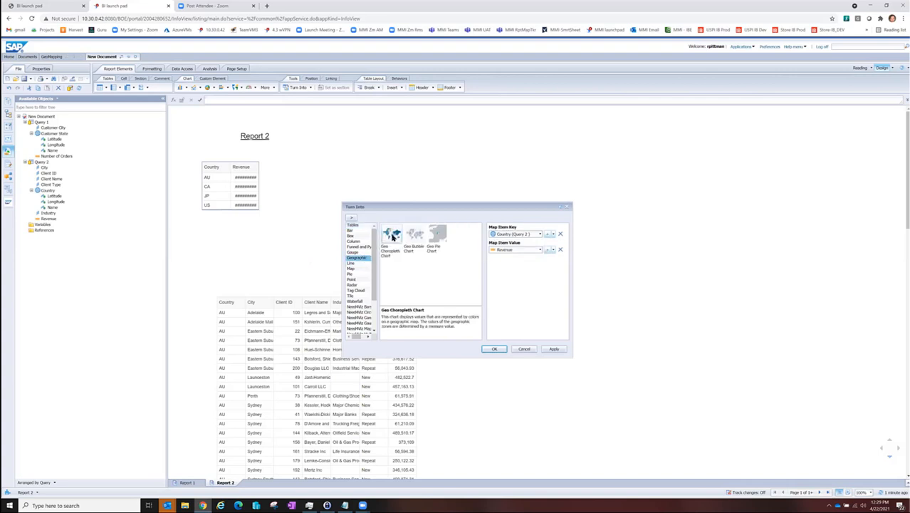
click(494, 348)
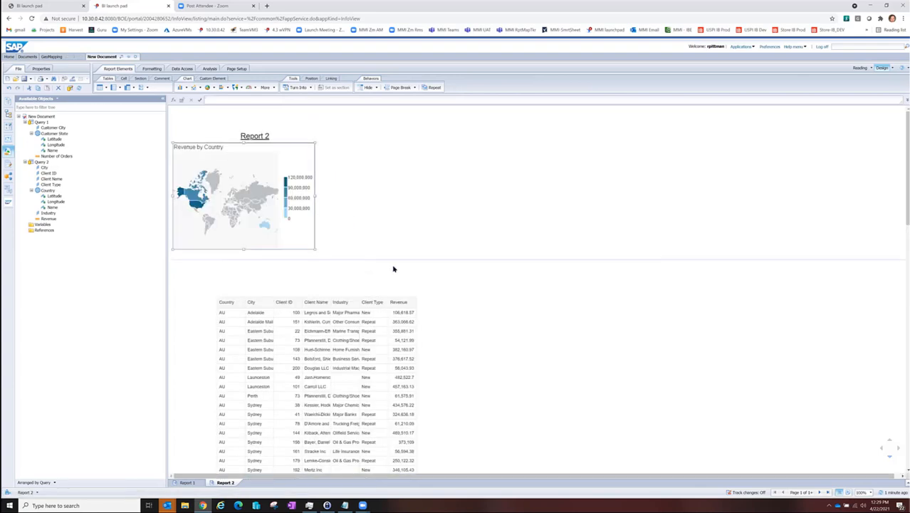
drag(419, 270, 419, 269)
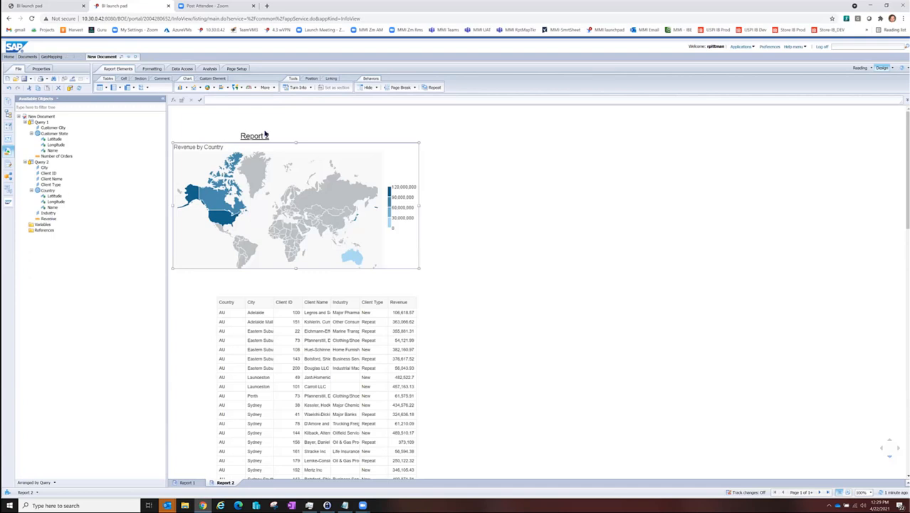
Step: Create a table of City and Revenue from Query 2 beside the revenue map
click(44, 168)
drag(45, 219, 472, 157)
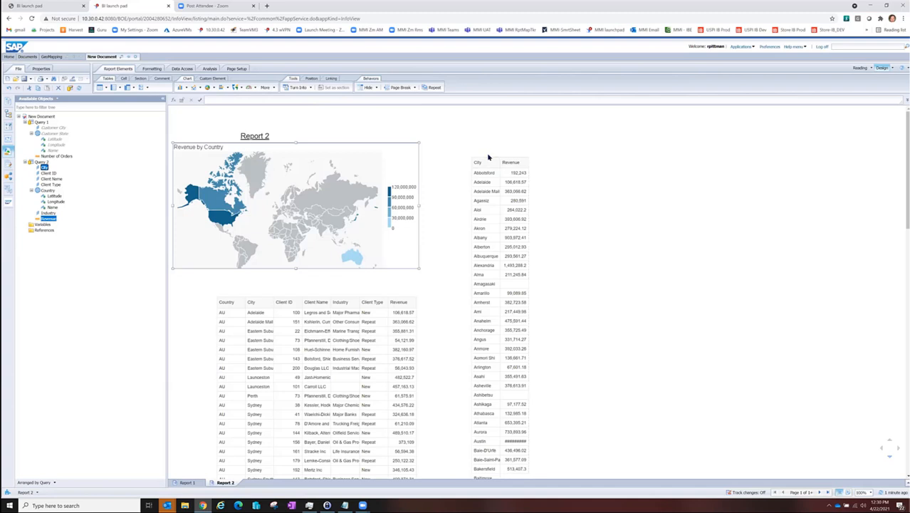
Step: Turn the City and Revenue table into a Combined Column Line Chart and widen the chart
right_click(487, 160)
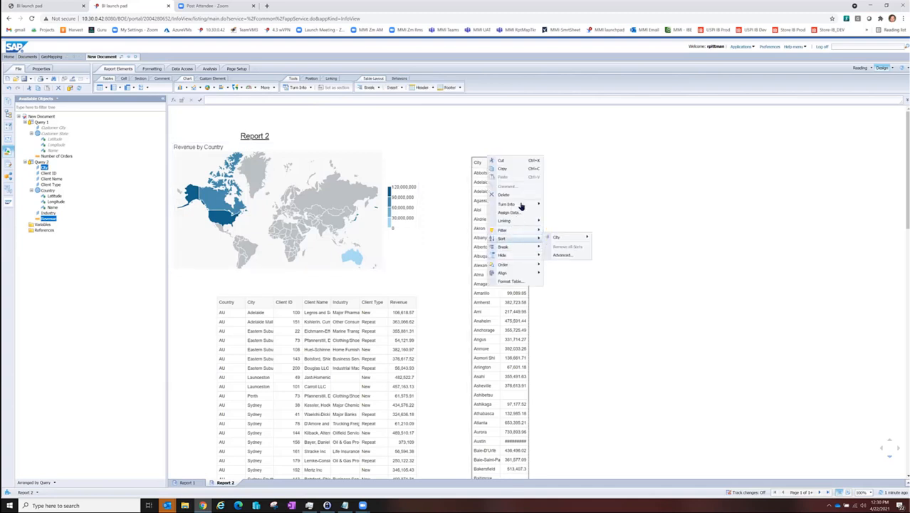
mouse_move(520, 205)
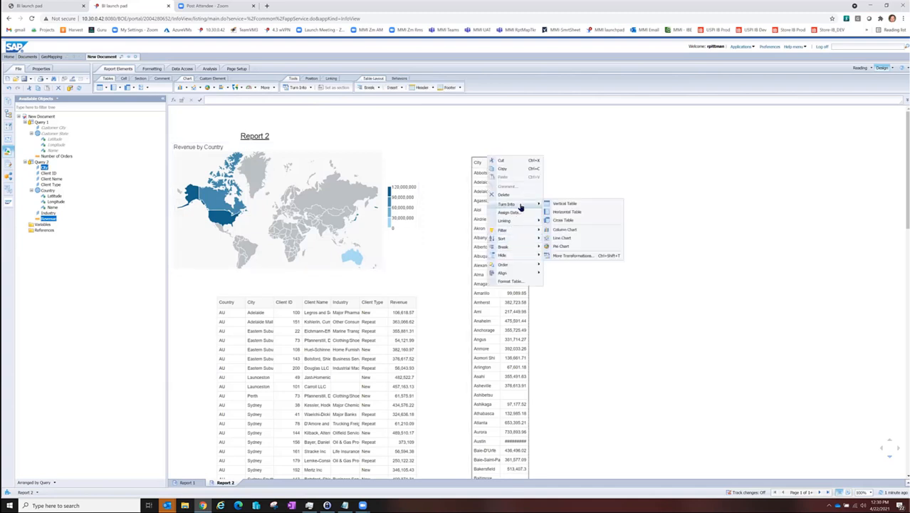
click(557, 256)
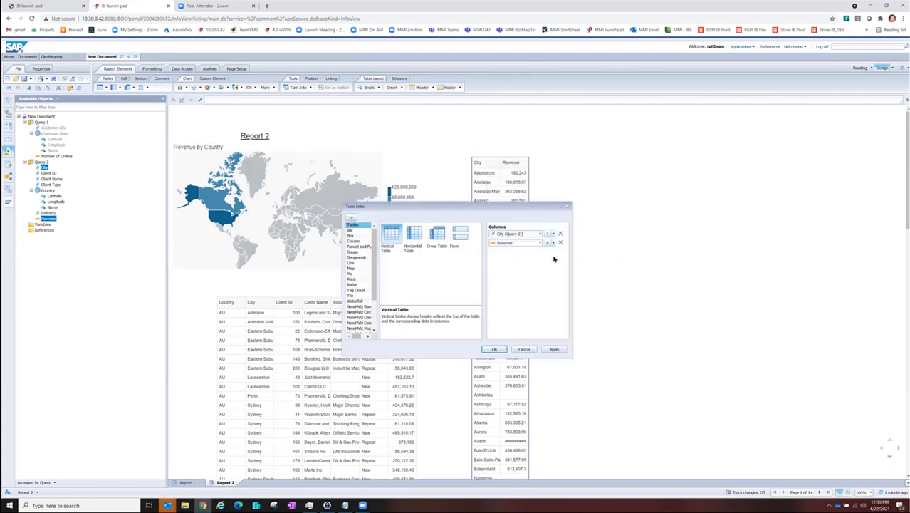
click(356, 236)
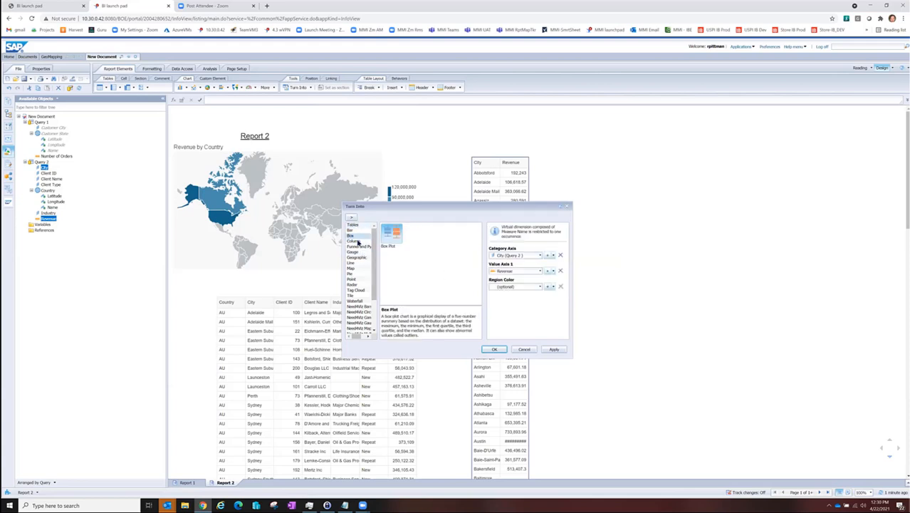
click(356, 240)
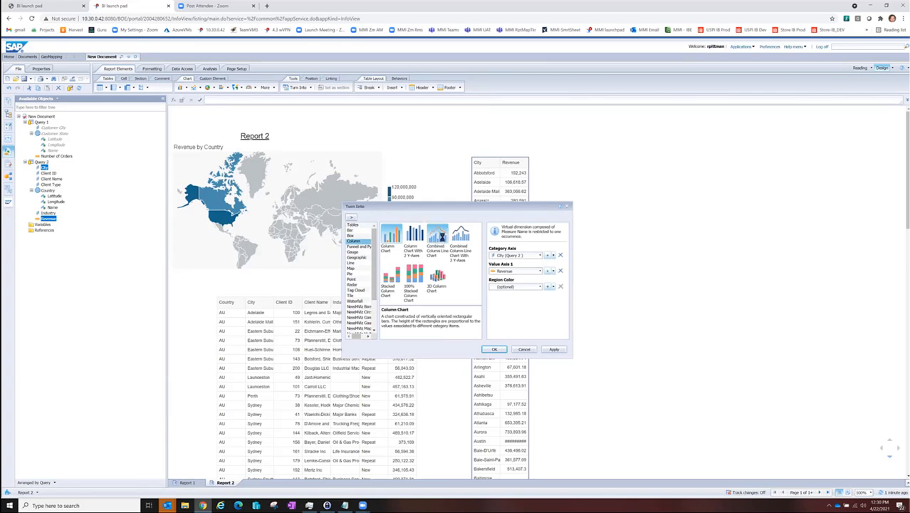
click(440, 239)
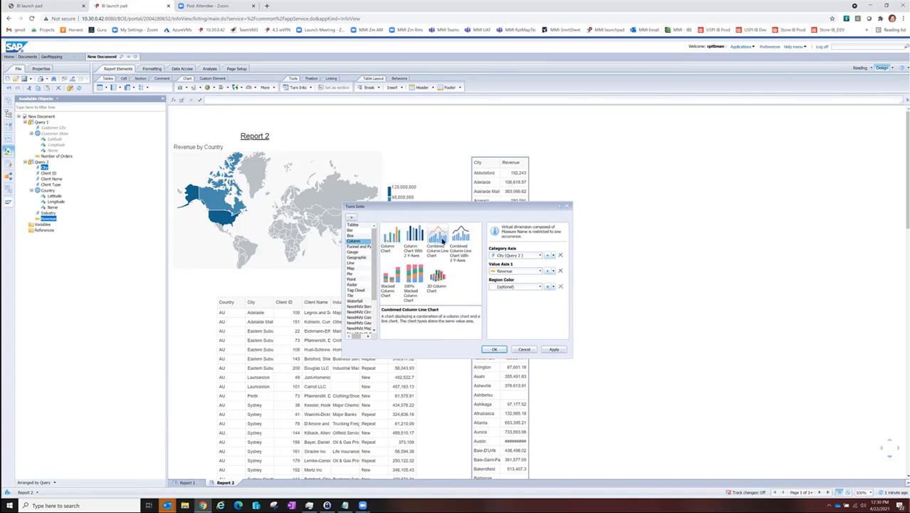
click(554, 349)
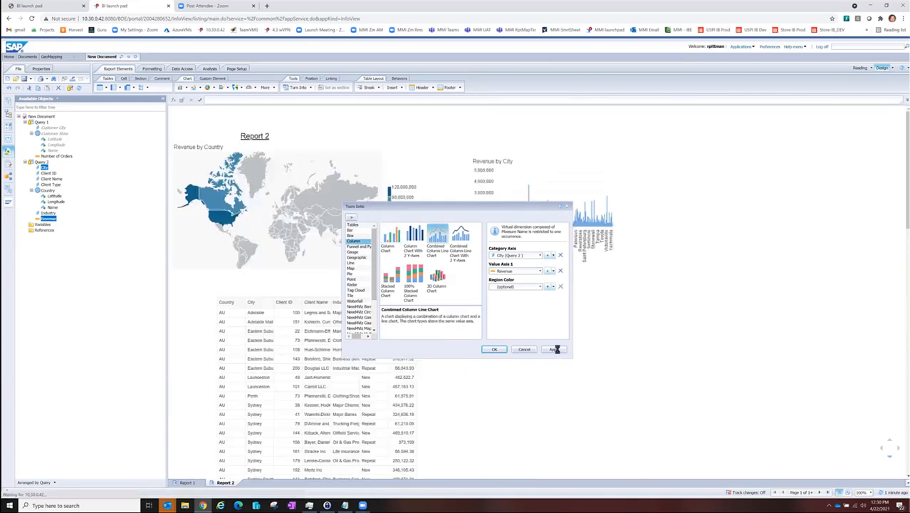
click(493, 349)
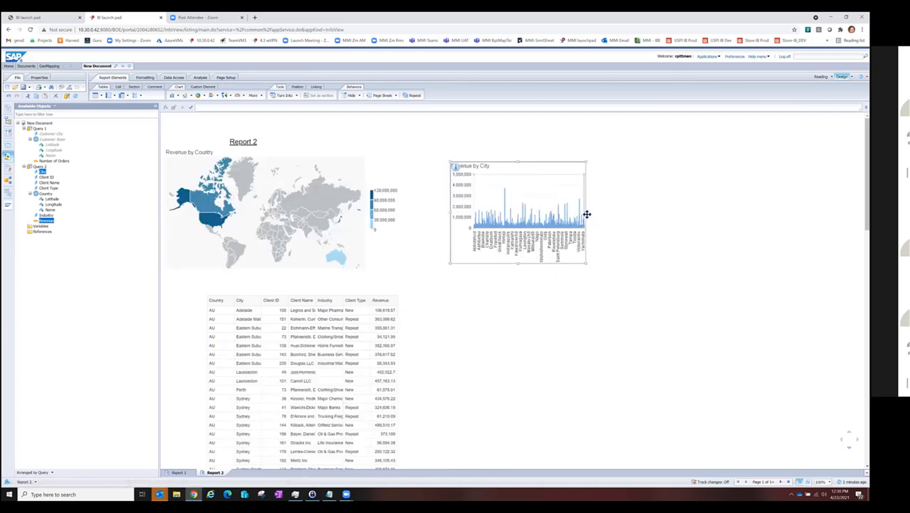
drag(584, 212, 664, 209)
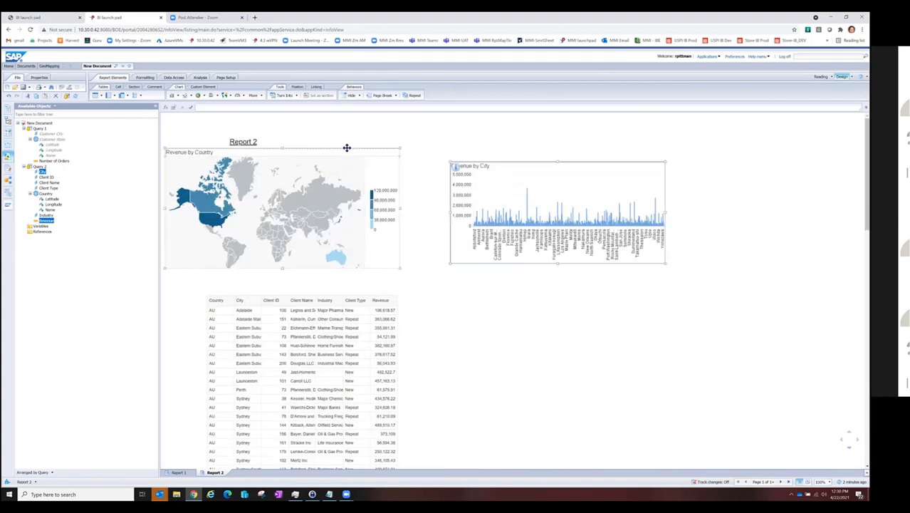
Step: Add an element link from the Revenue by Country map to Block 1 and Block 3 using all objects, and filter by Australia
click(349, 146)
right_click(349, 147)
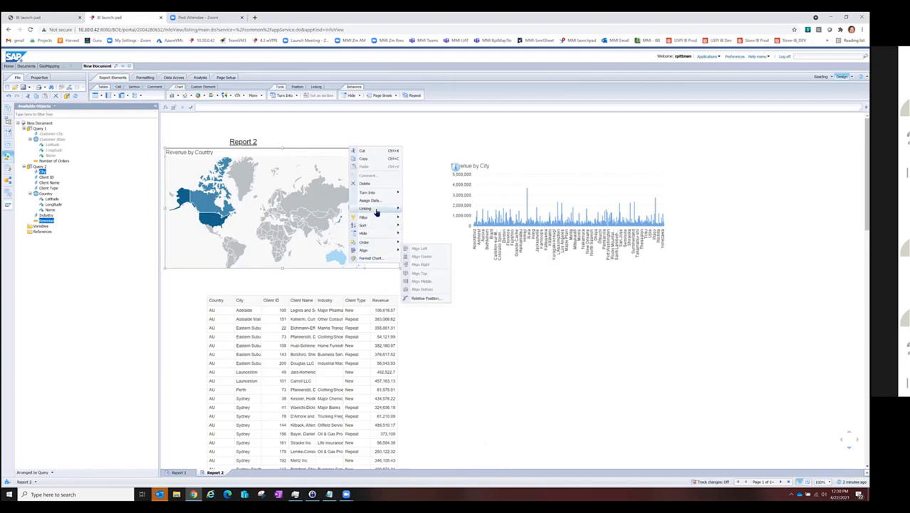
mouse_move(379, 212)
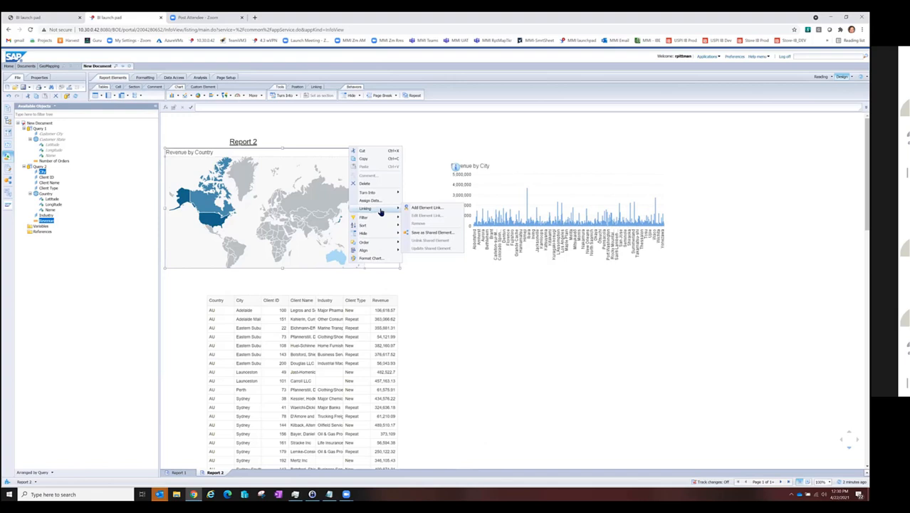
click(435, 207)
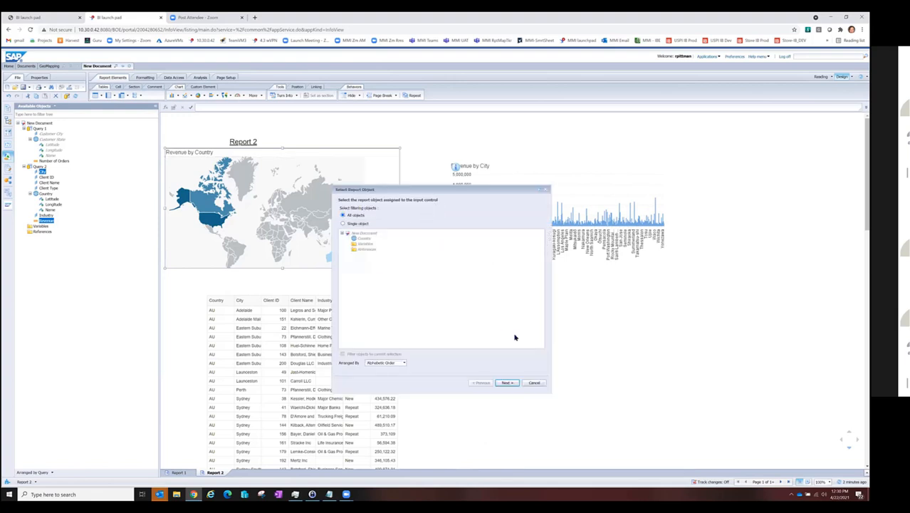
click(513, 385)
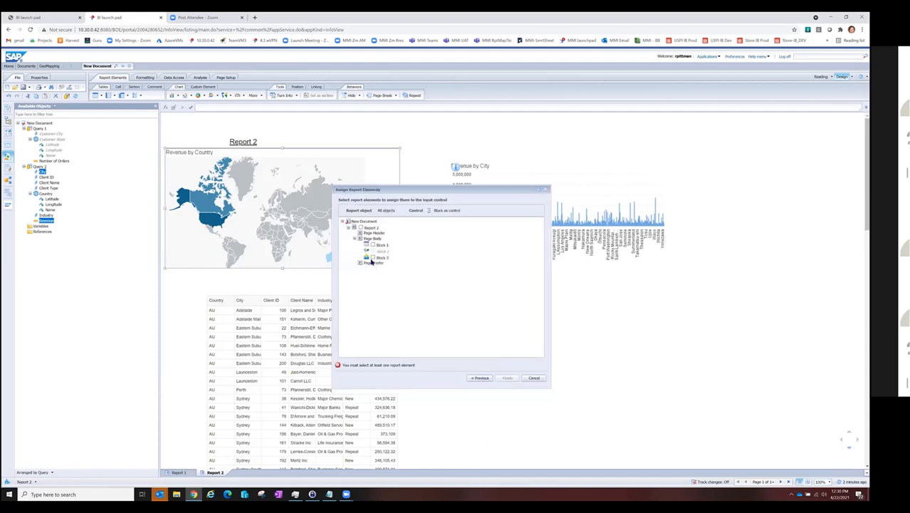
click(373, 257)
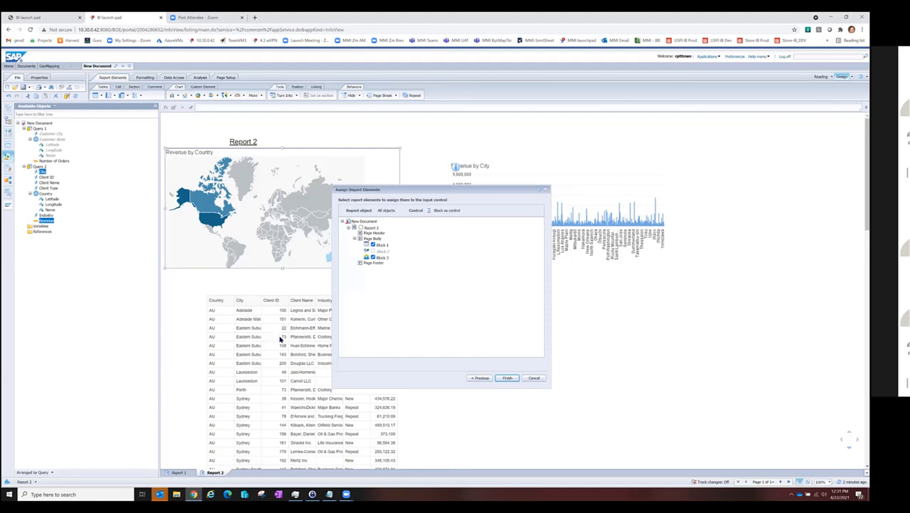
click(506, 378)
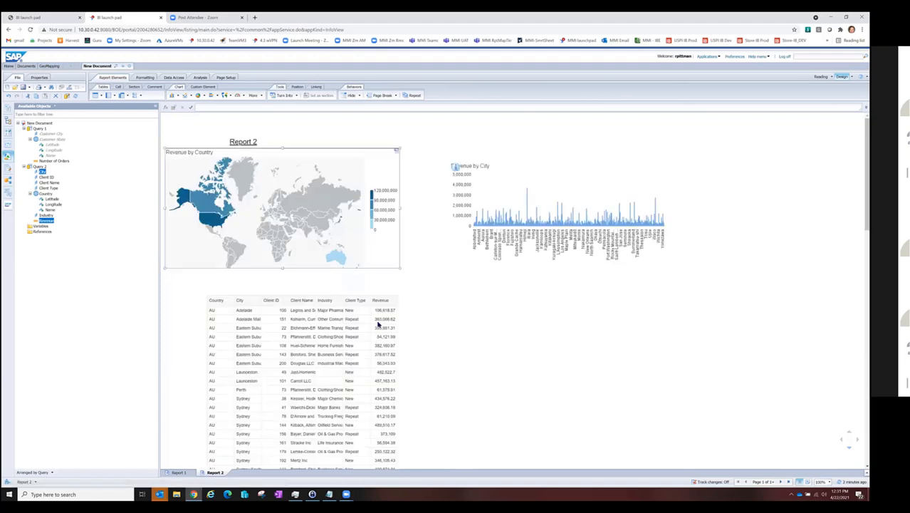
click(336, 259)
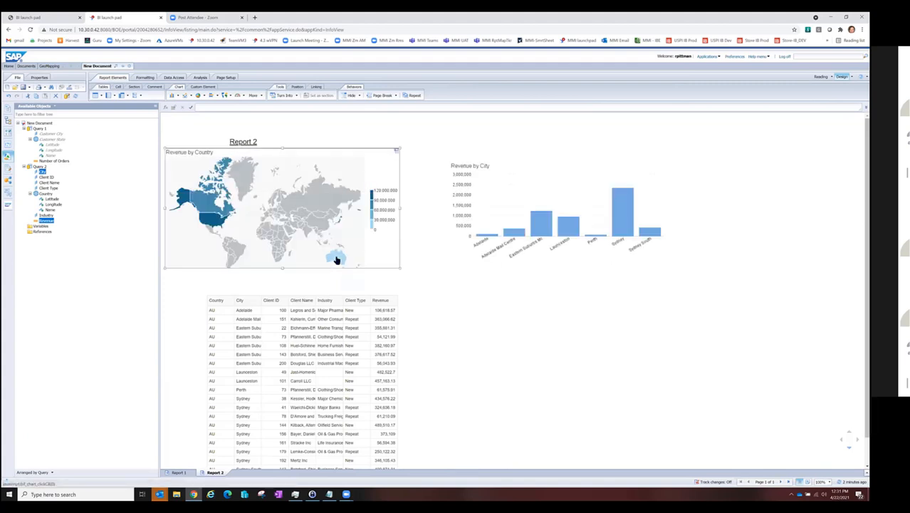
Step: Filter the city chart and client table by Canada, and by the United States, through the Revenue by Country map
click(494, 228)
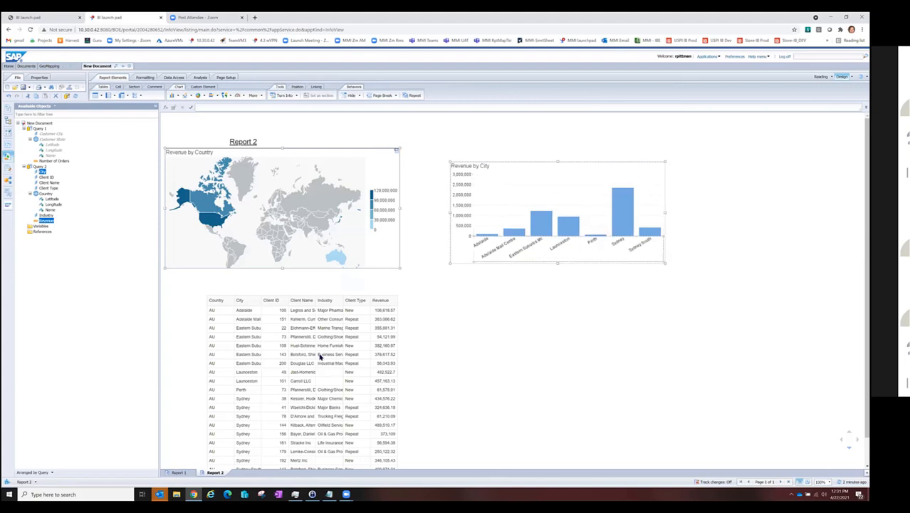
scroll(321, 358, down, 1)
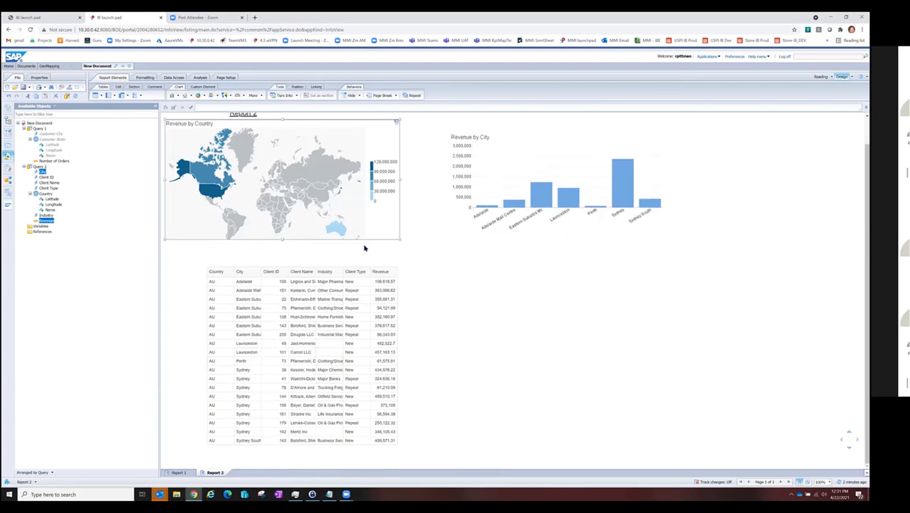
click(206, 173)
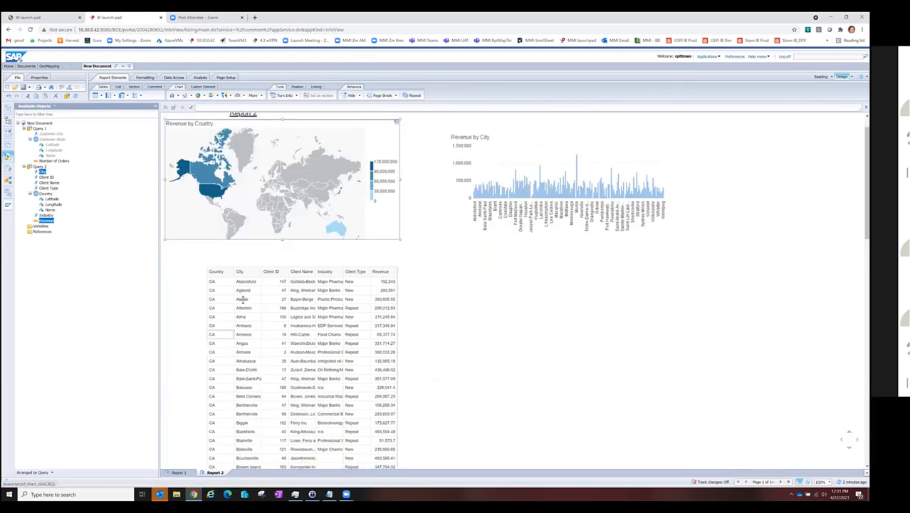
click(290, 336)
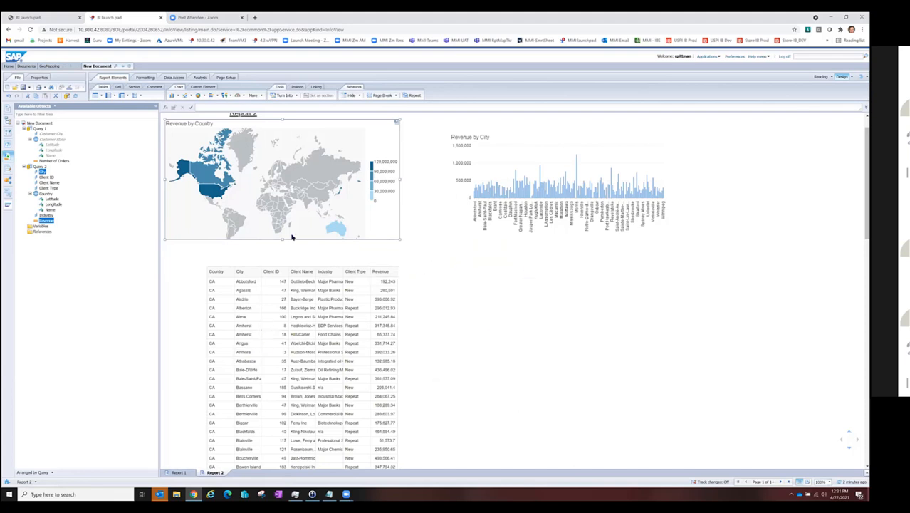
click(216, 192)
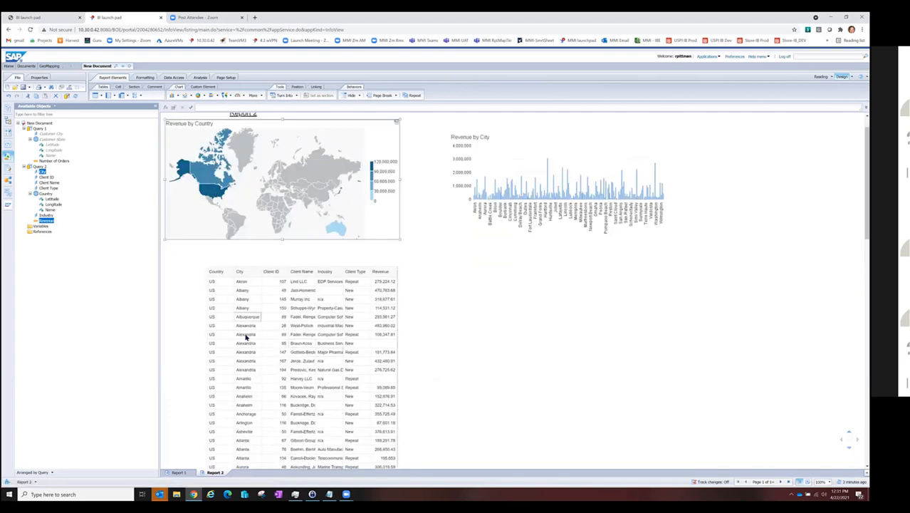
scroll(275, 379, down, 3)
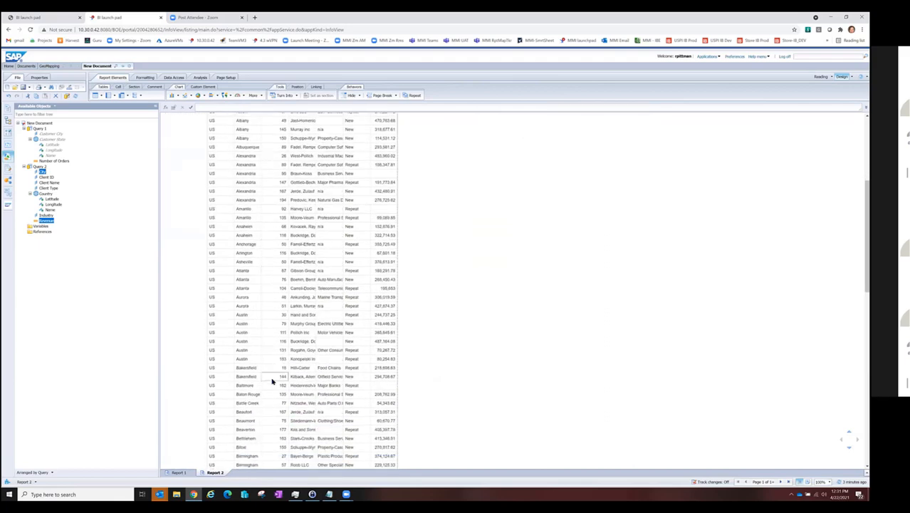
scroll(274, 380, up, 4)
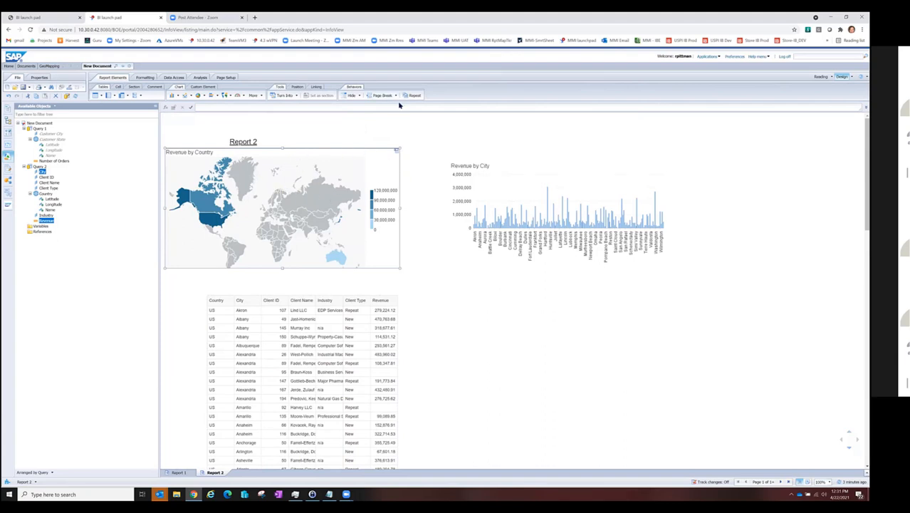
Step: Reset the Revenue by Country map's element link and check the unfiltered client table
click(398, 153)
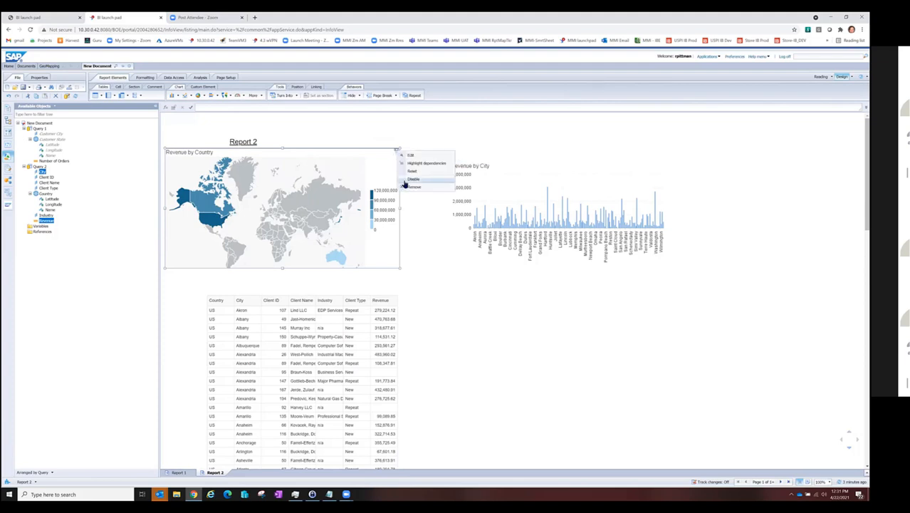
click(412, 171)
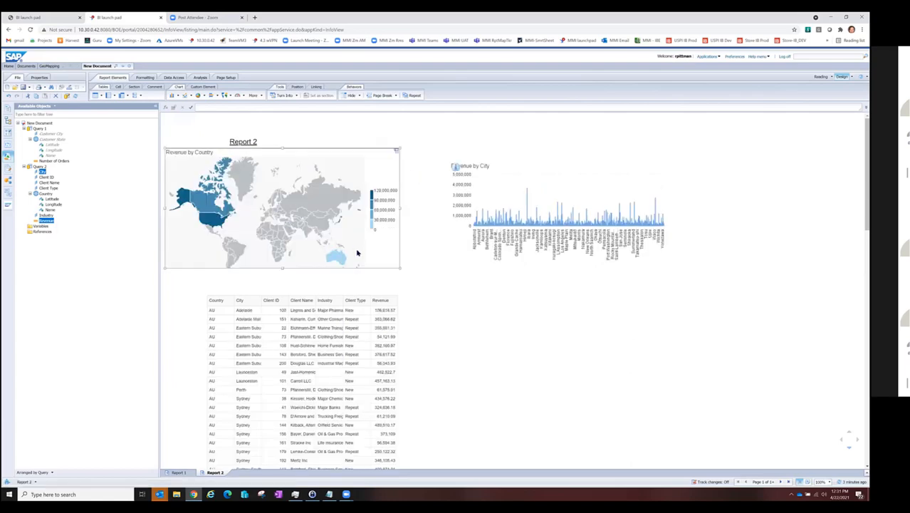
scroll(242, 449, down, 10)
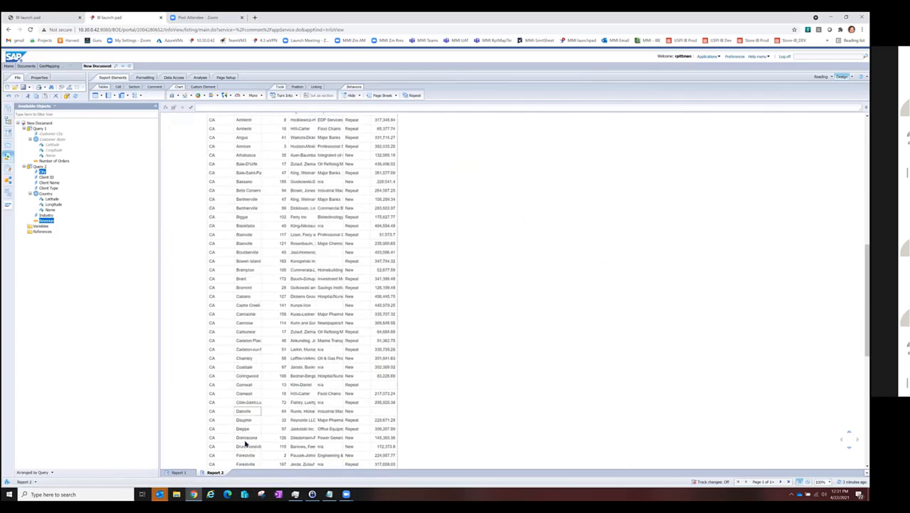
scroll(245, 443, up, 10)
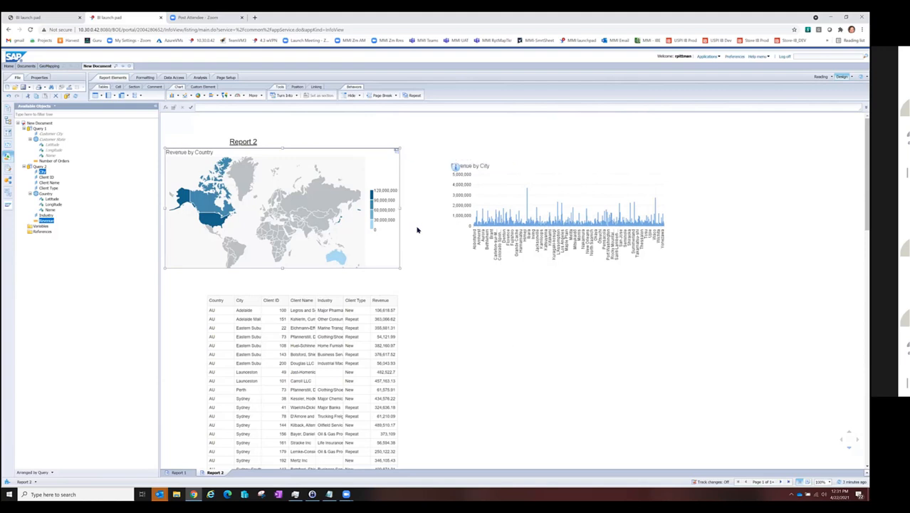
click(418, 243)
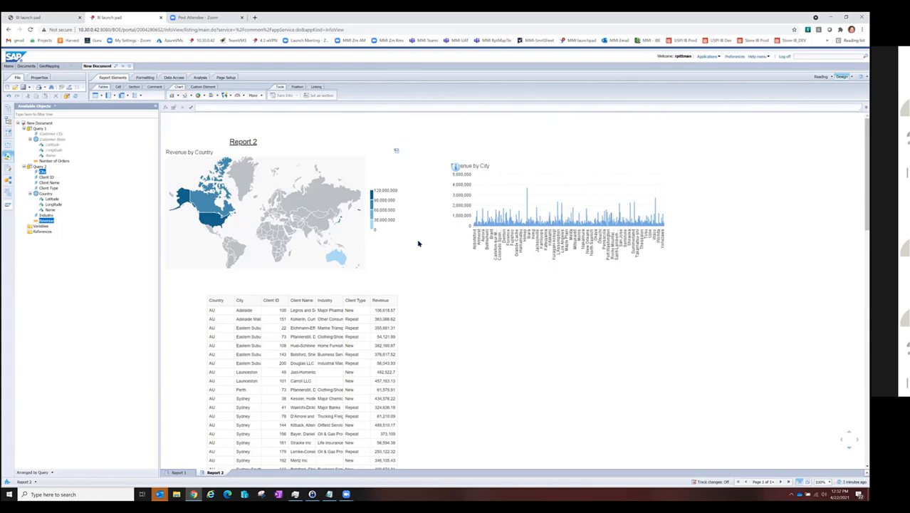
Step: Add a new report and create a table of Customer State and Number of Orders from Query 1 in it
right_click(217, 474)
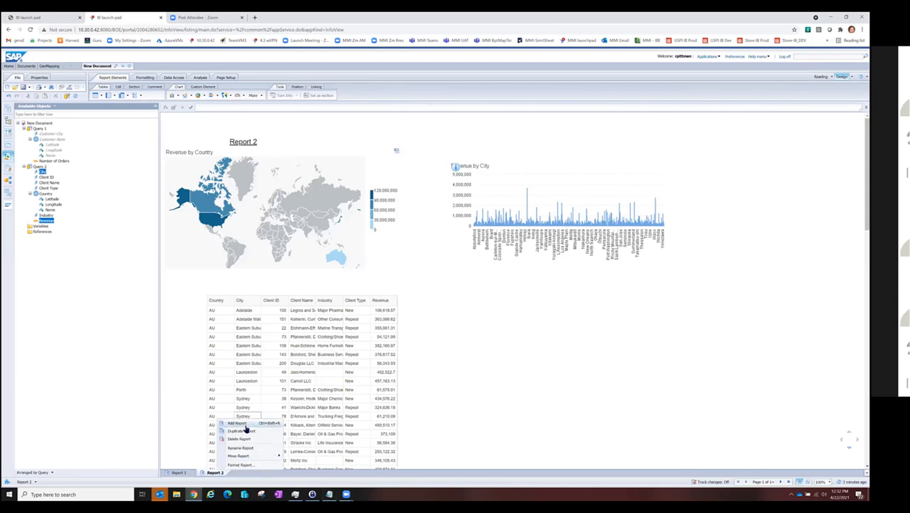
click(237, 423)
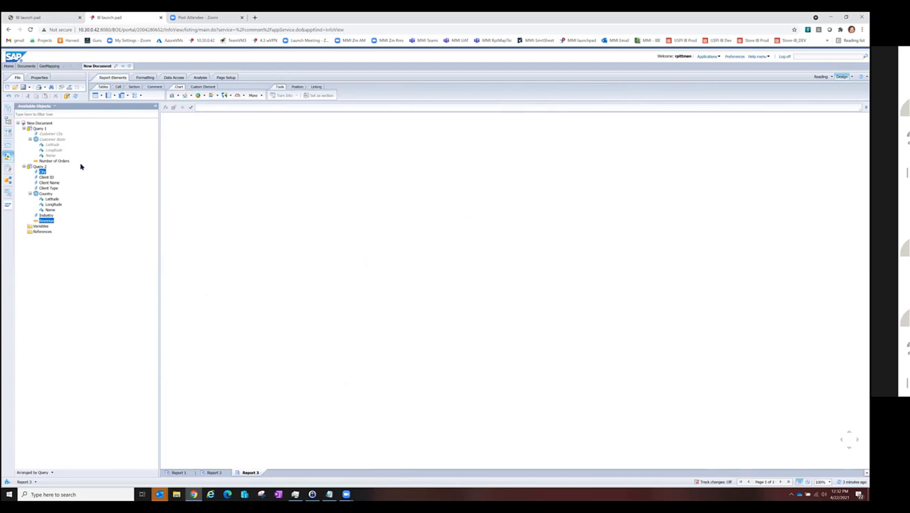
click(51, 139)
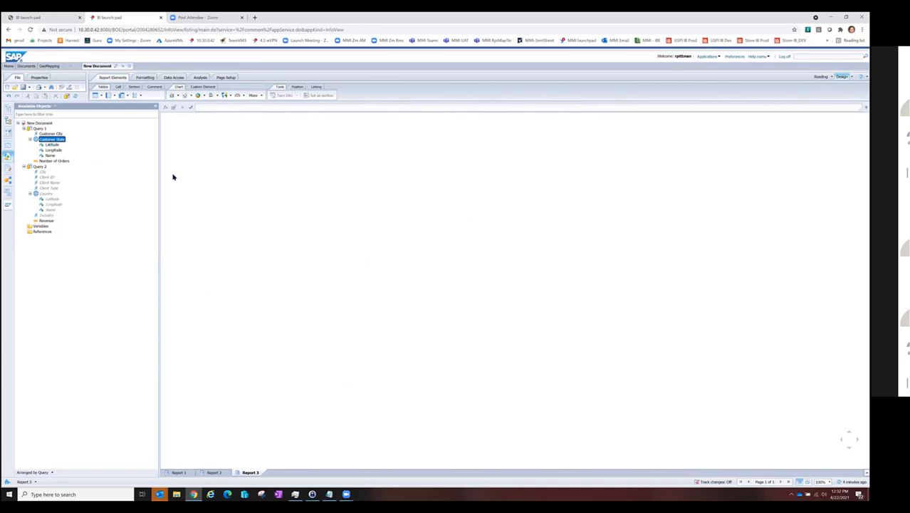
click(52, 162)
ctrl+click(52, 140)
drag(50, 145, 199, 162)
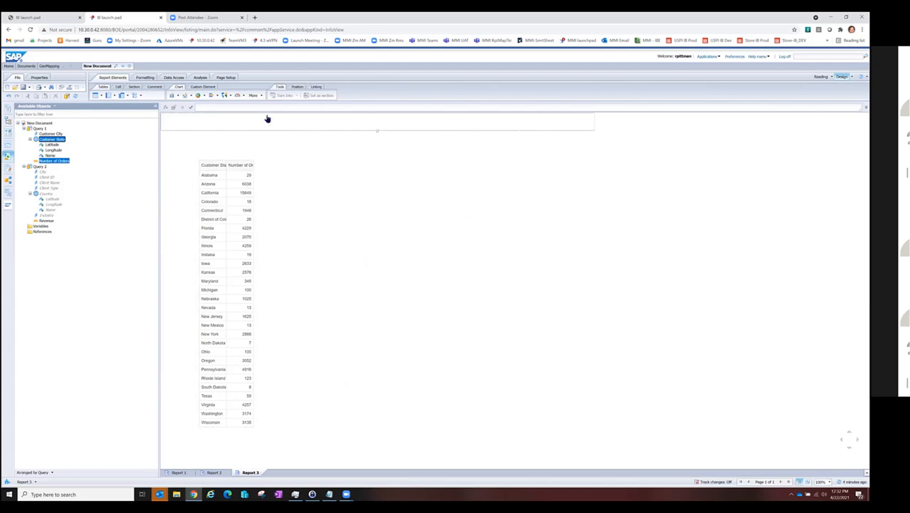
click(216, 176)
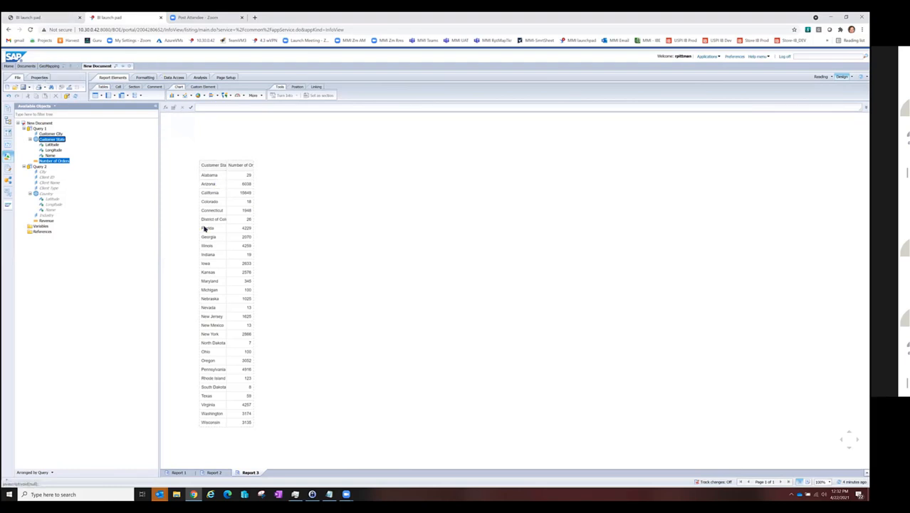
click(201, 77)
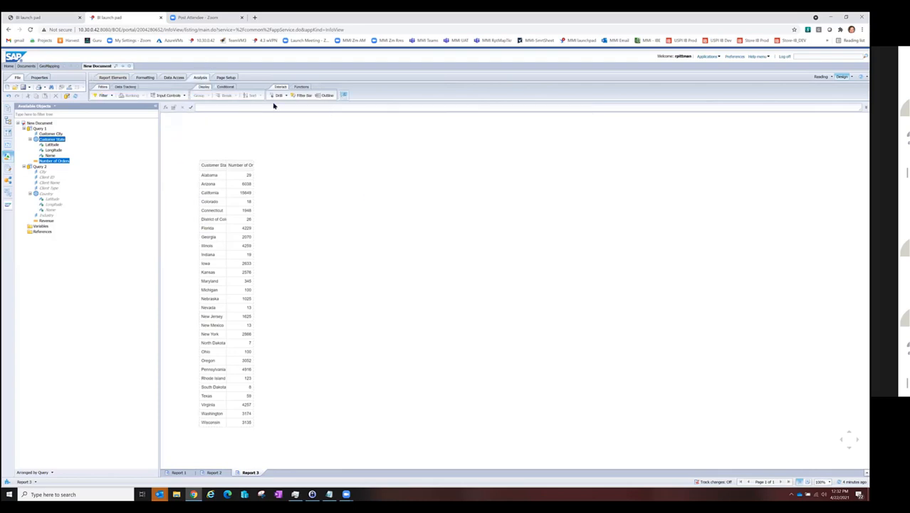
Step: Switch to the GeoMapping document, look at Report 3, and open Report 2 in design mode
click(44, 66)
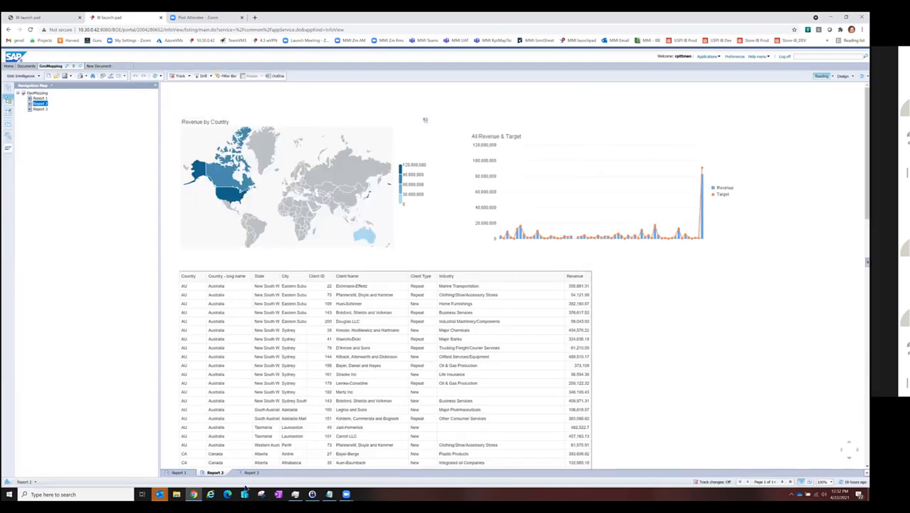
click(250, 472)
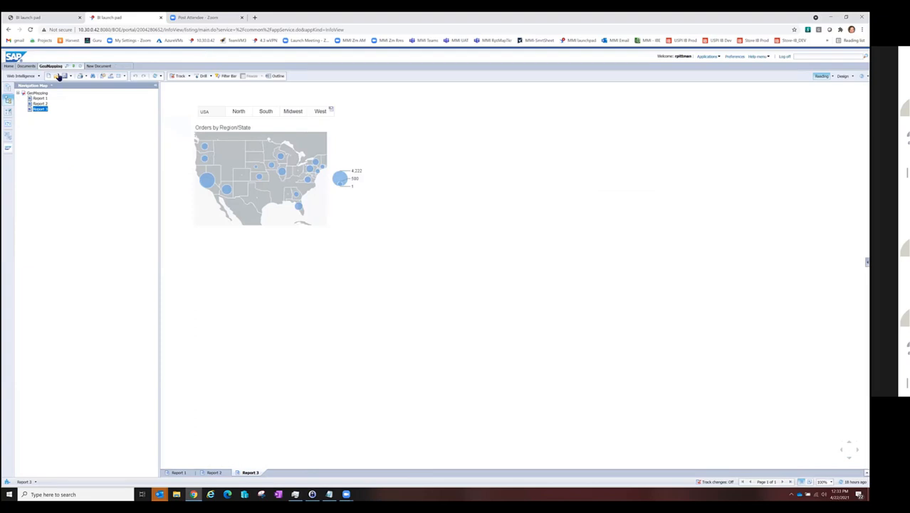
click(214, 472)
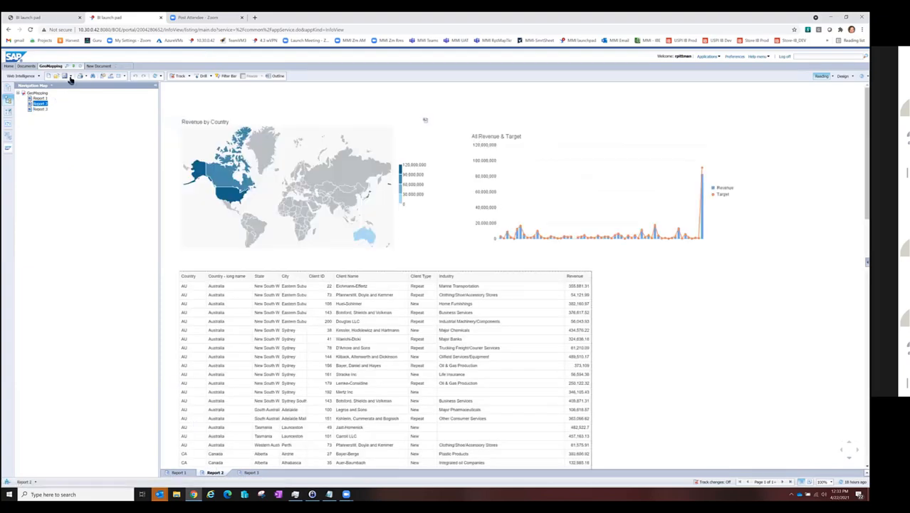
click(843, 76)
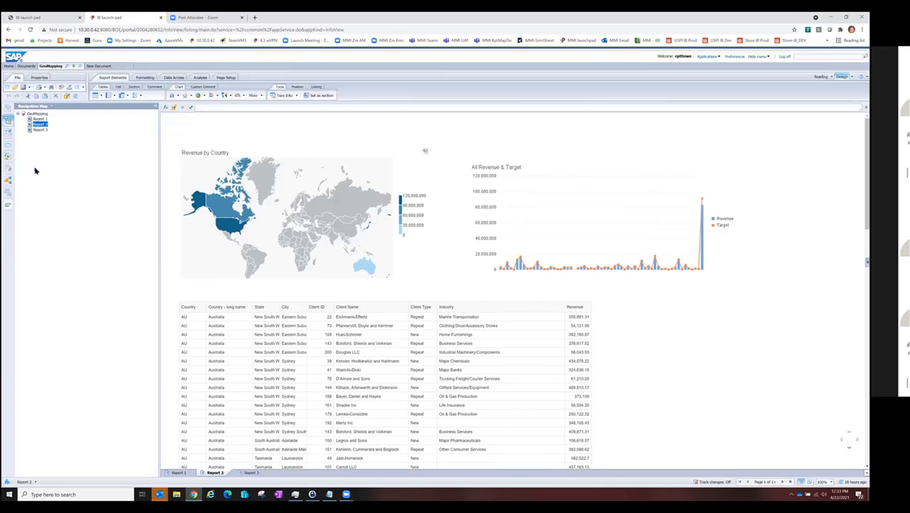
Step: Show the available objects and review how the Regions variable groups the customer states
click(8, 159)
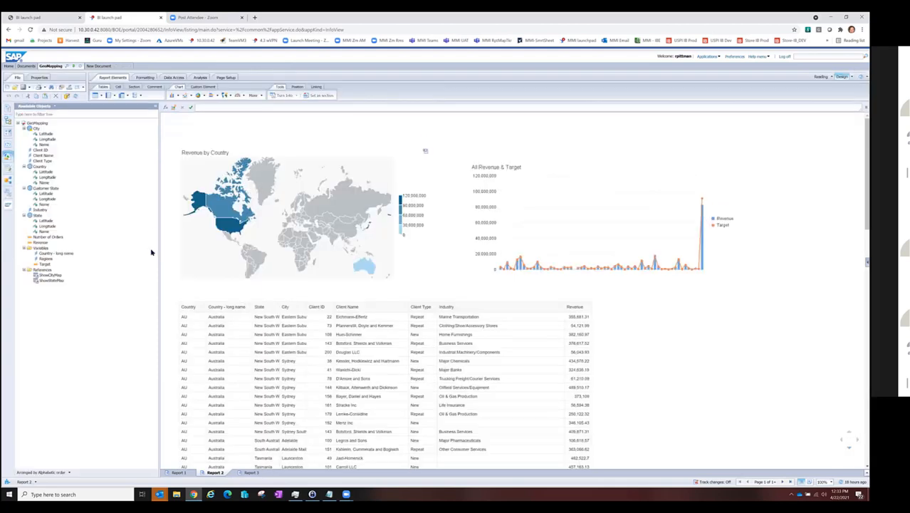
double_click(45, 259)
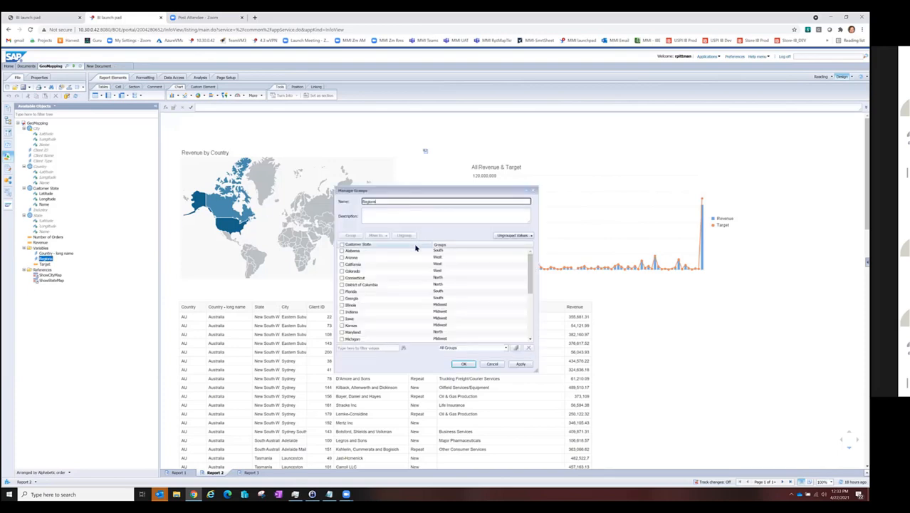
click(493, 364)
Step: Add a new report to GeoMapping and create a table of Customer State and Number of Orders in it
right_click(216, 474)
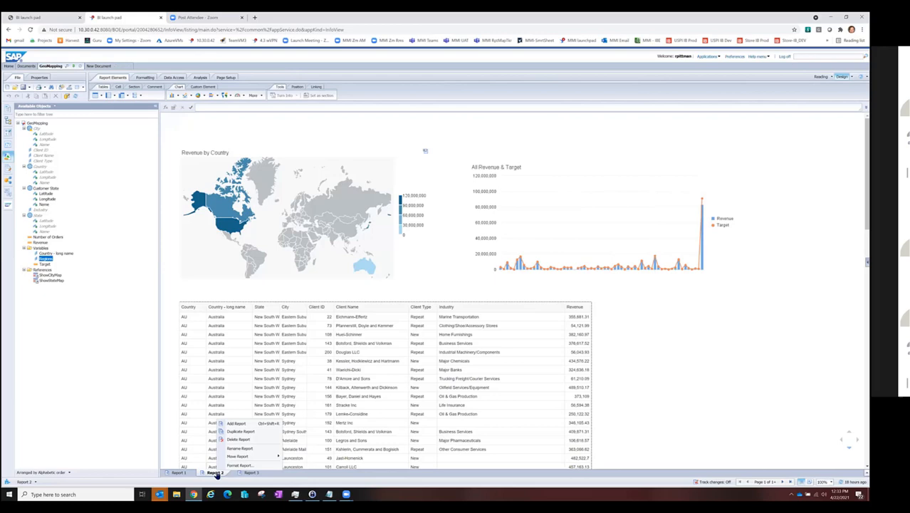
click(234, 424)
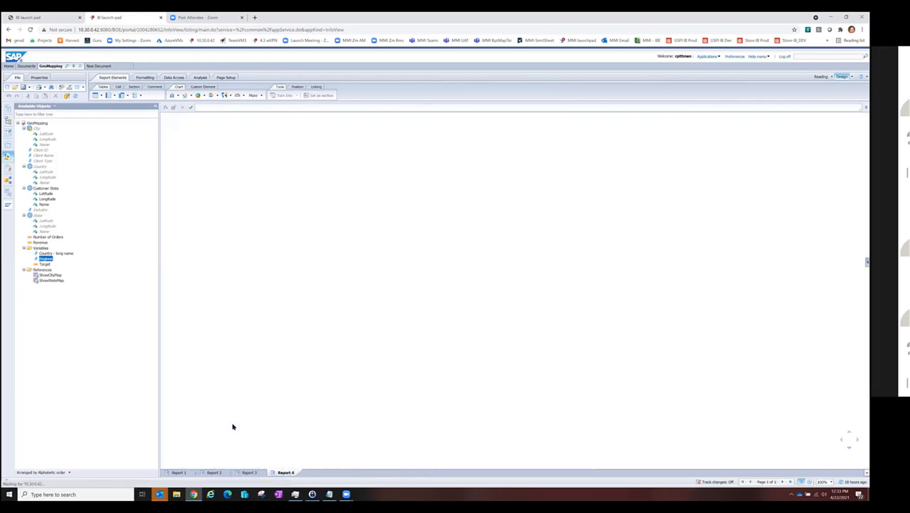
click(48, 189)
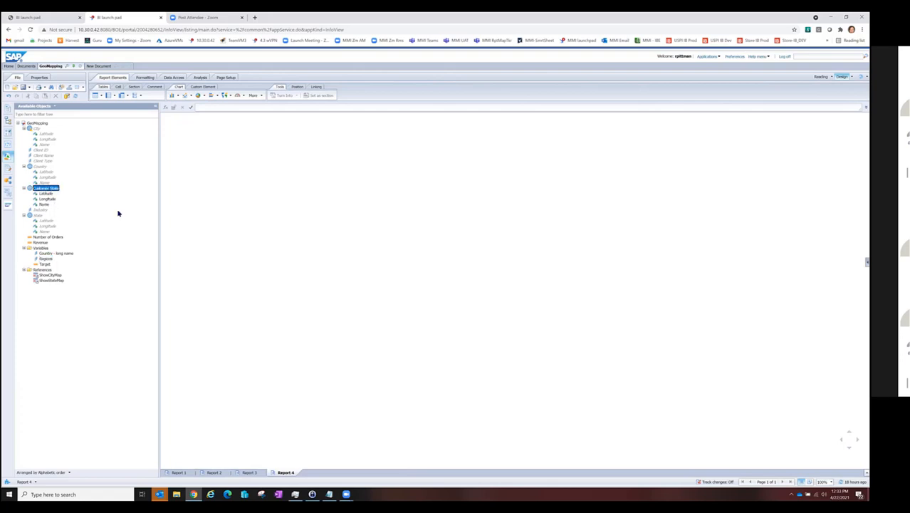
click(40, 243)
click(43, 190)
ctrl+click(42, 237)
drag(44, 191, 249, 199)
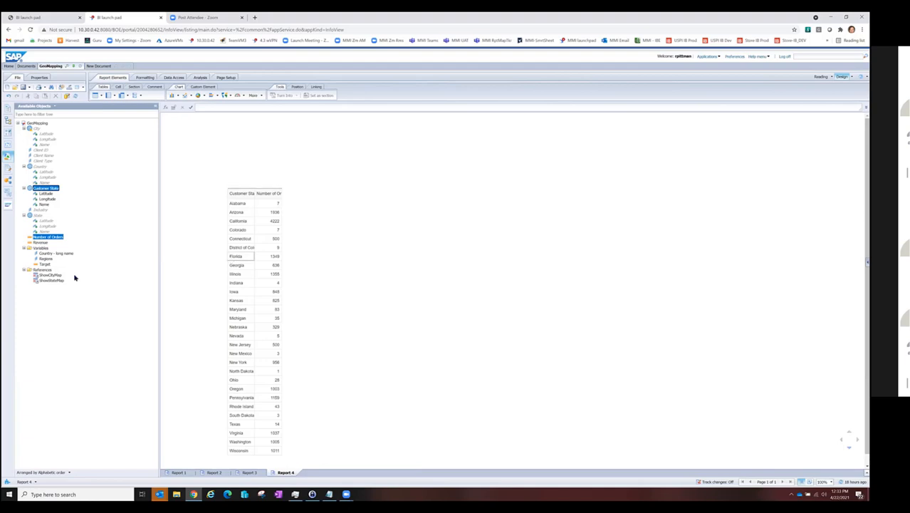
Step: Try adding Regions as the first column of the Customer State orders table, and undo it
drag(45, 258, 232, 211)
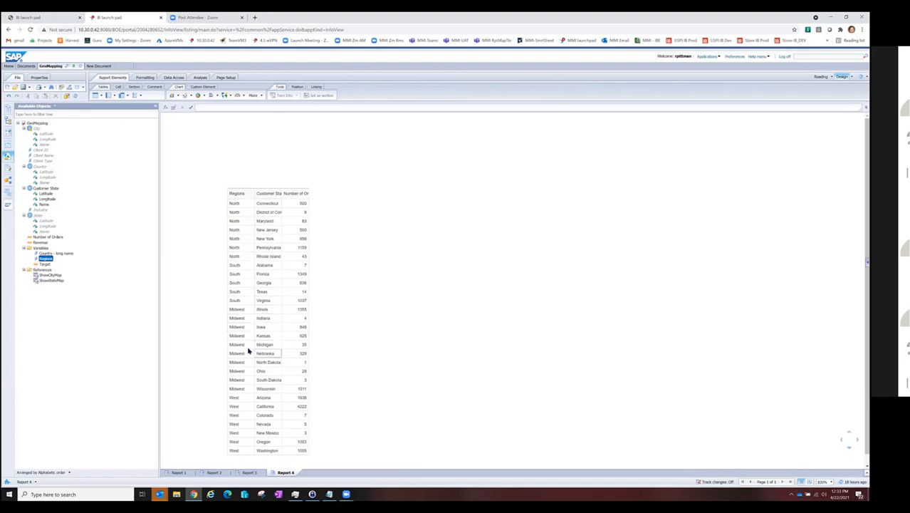
click(8, 96)
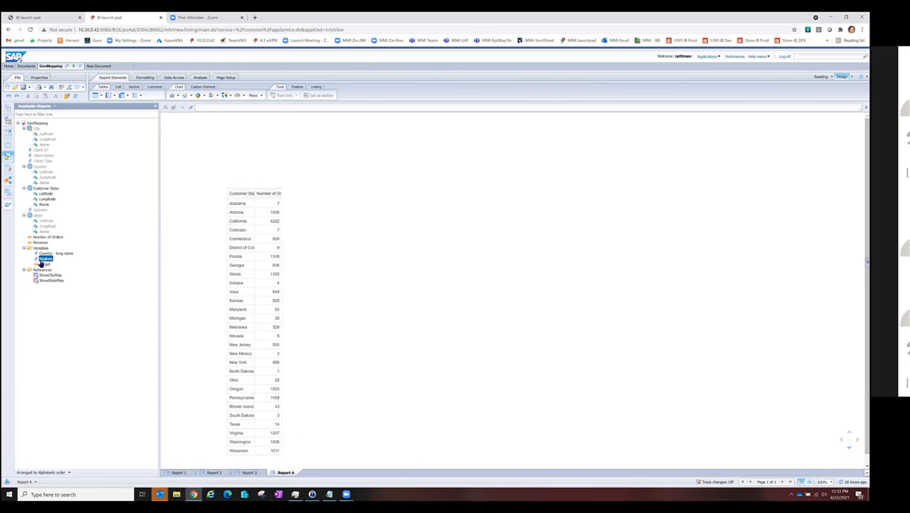
Step: Create a separate table of Regions beside the Customer State and Number of Orders table
drag(41, 262, 390, 199)
click(412, 197)
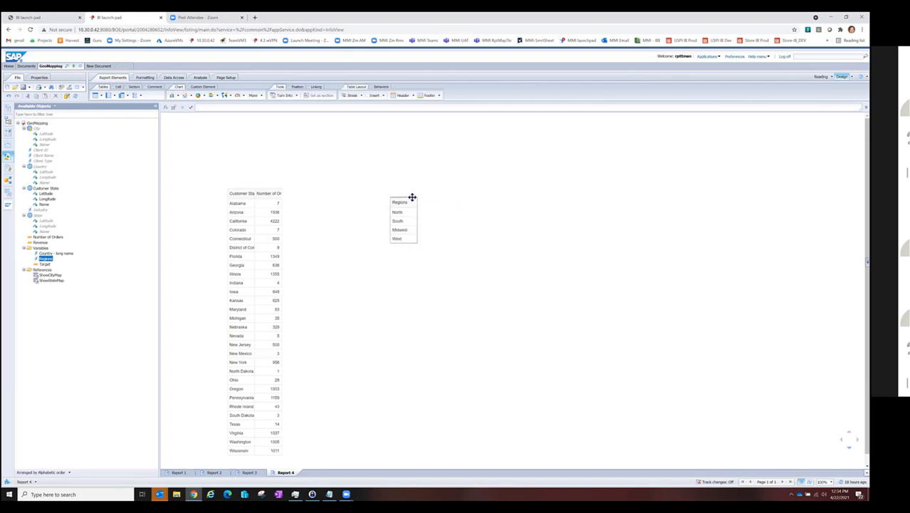
Step: Add an element link from the Regions table to Block 1 using all objects, and filter by South
right_click(412, 197)
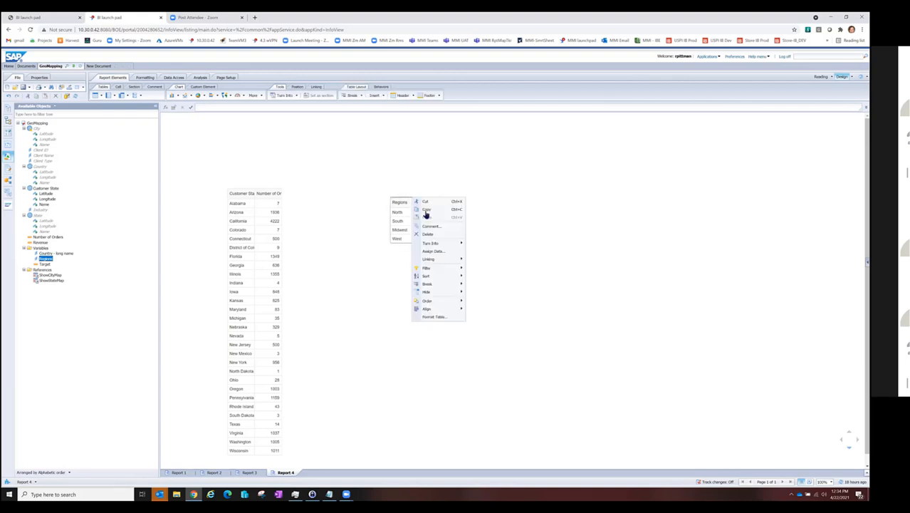
mouse_move(429, 259)
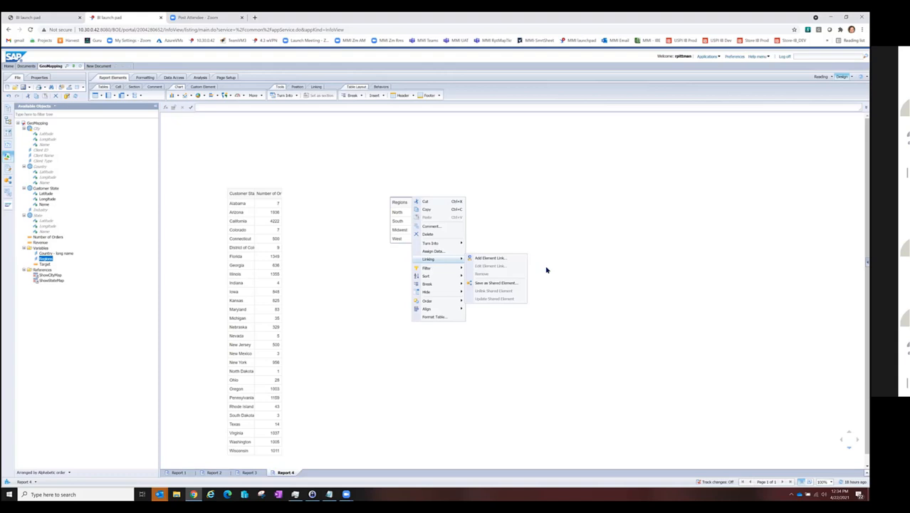
click(510, 260)
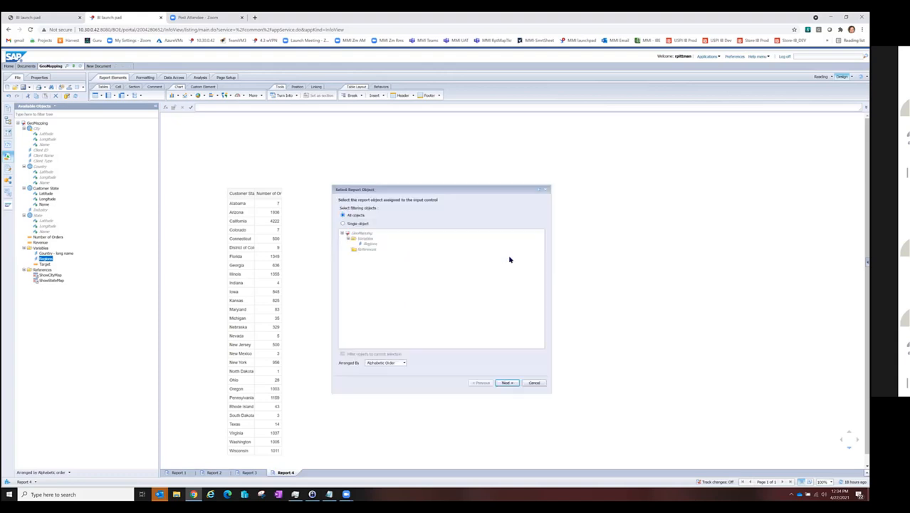
click(505, 383)
click(505, 384)
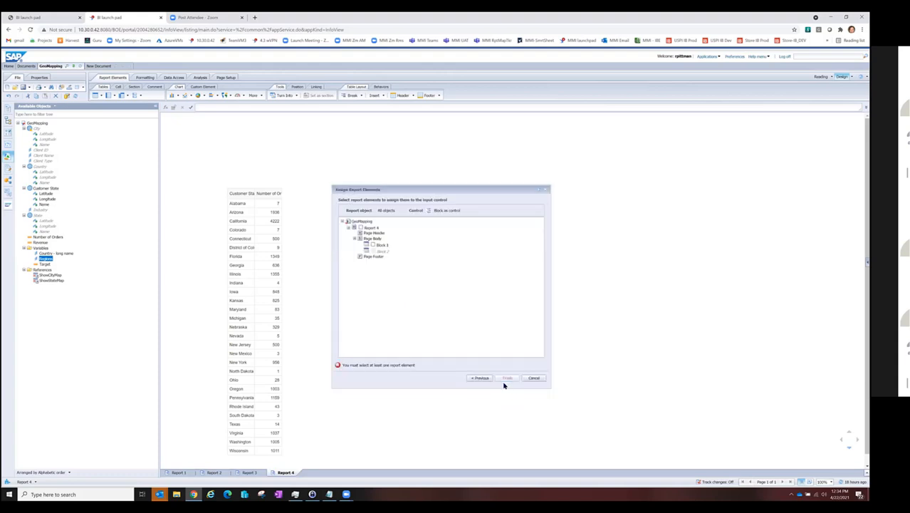
click(373, 246)
click(507, 378)
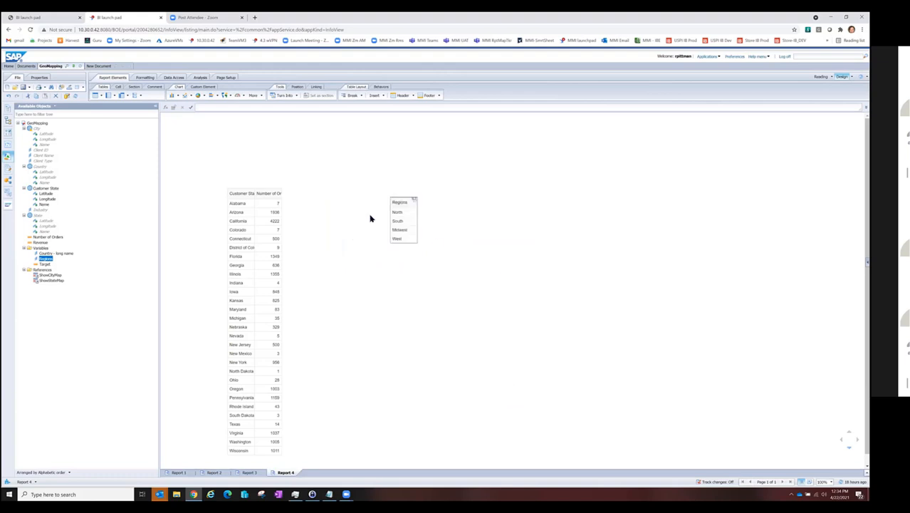
click(398, 221)
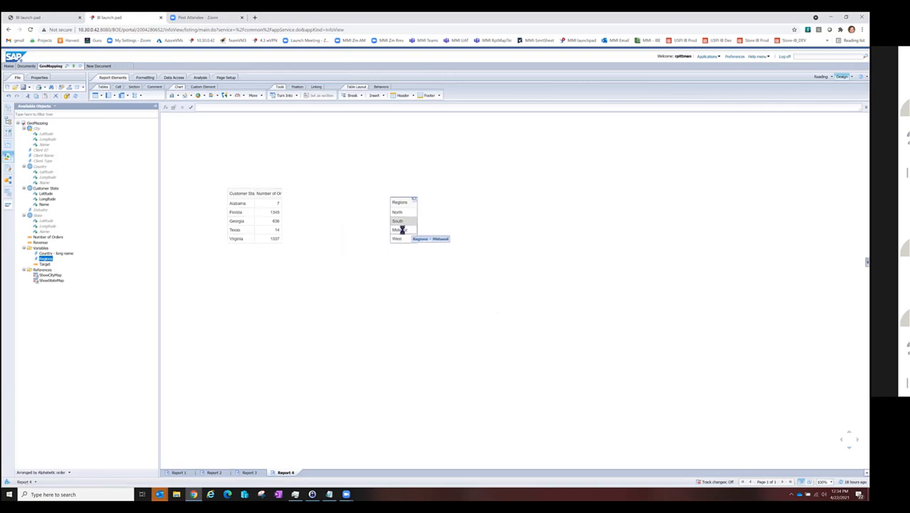
Step: Filter the Customer State orders table by Midwest, and reset the Regions table's element link
click(401, 230)
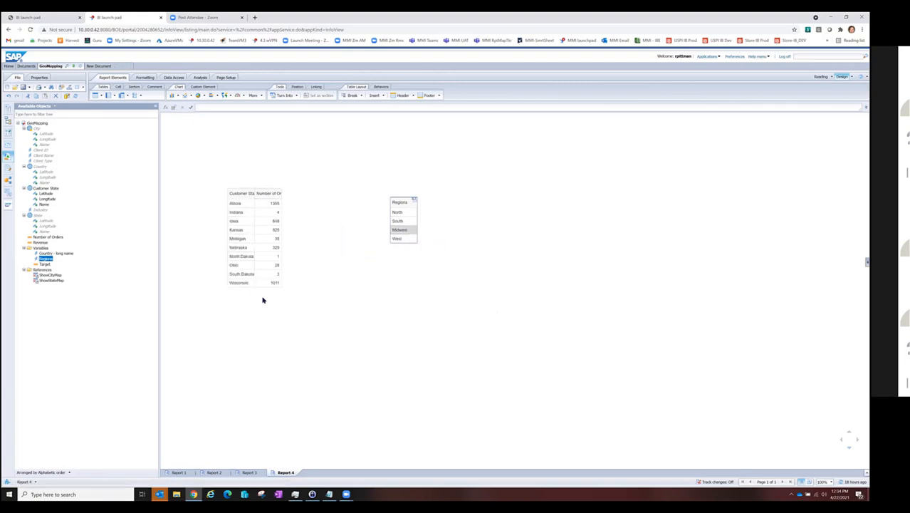
click(415, 202)
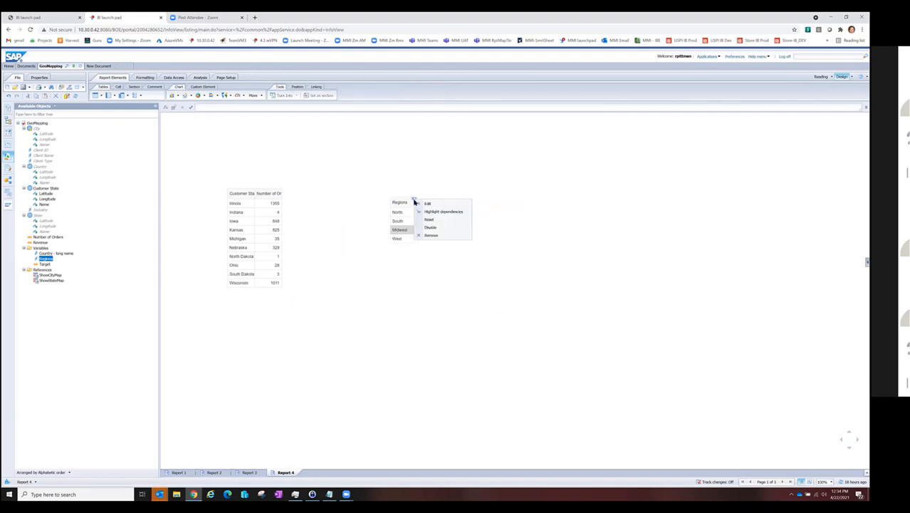
click(430, 220)
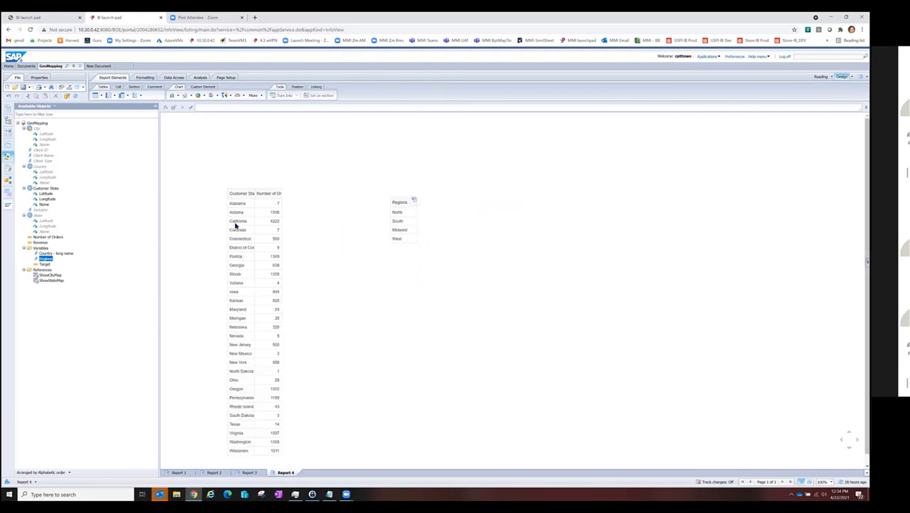
Step: Turn the Customer State and Number of Orders table into a Geo Bubble Chart
right_click(264, 188)
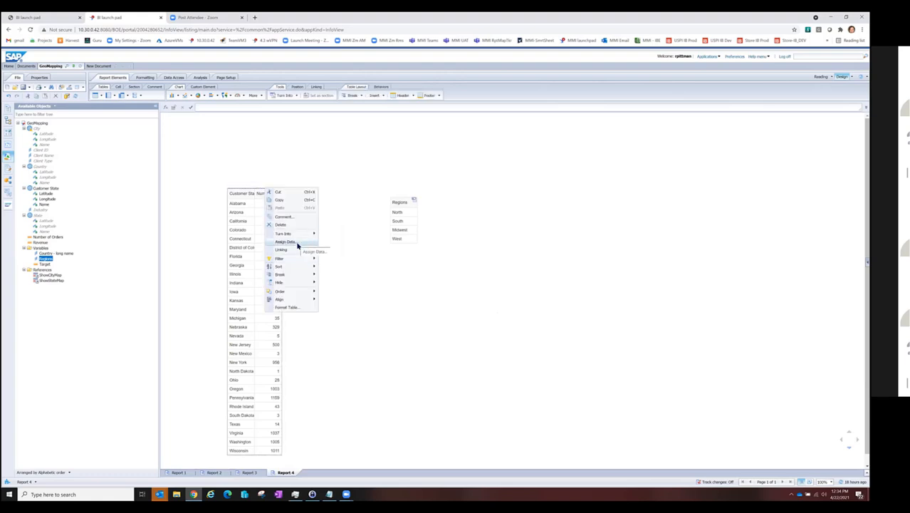
mouse_move(302, 235)
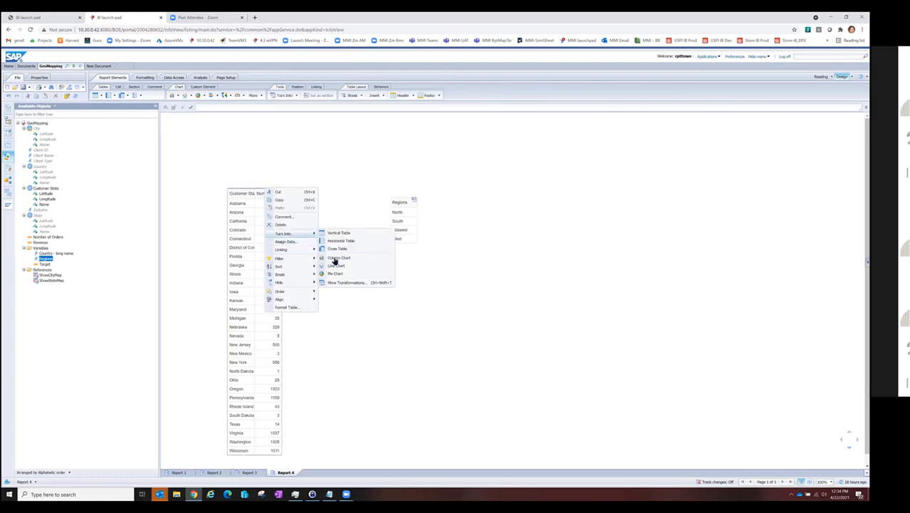
click(347, 283)
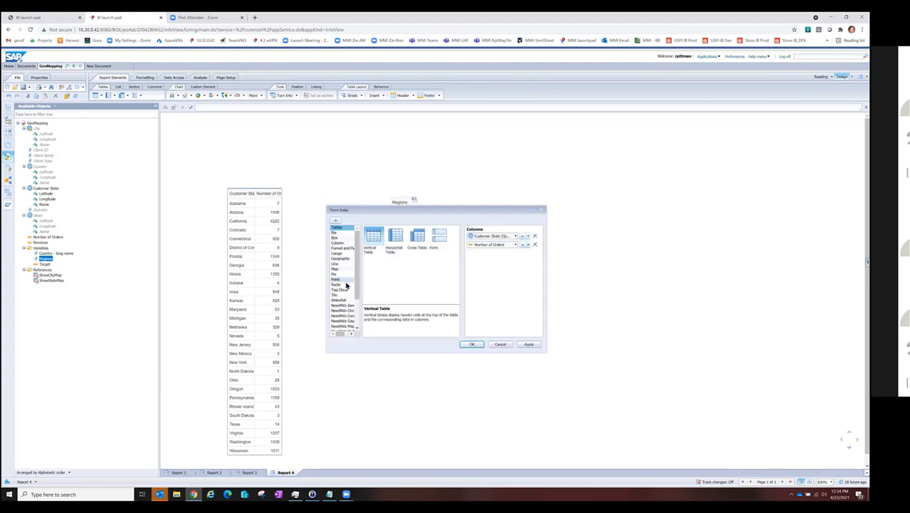
click(341, 258)
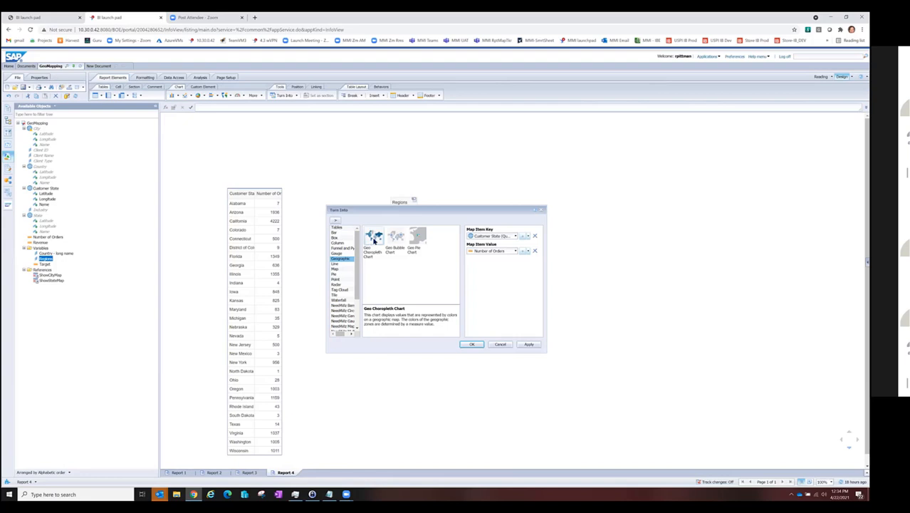
click(396, 237)
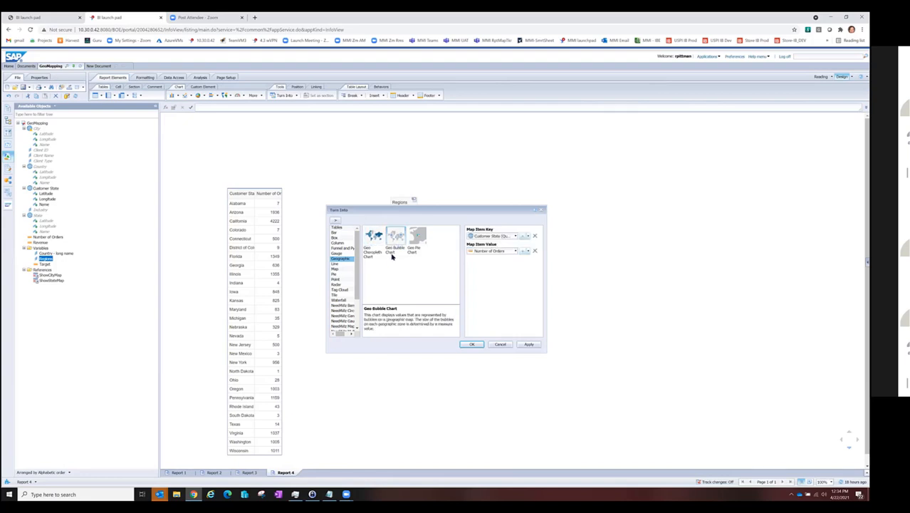
click(471, 344)
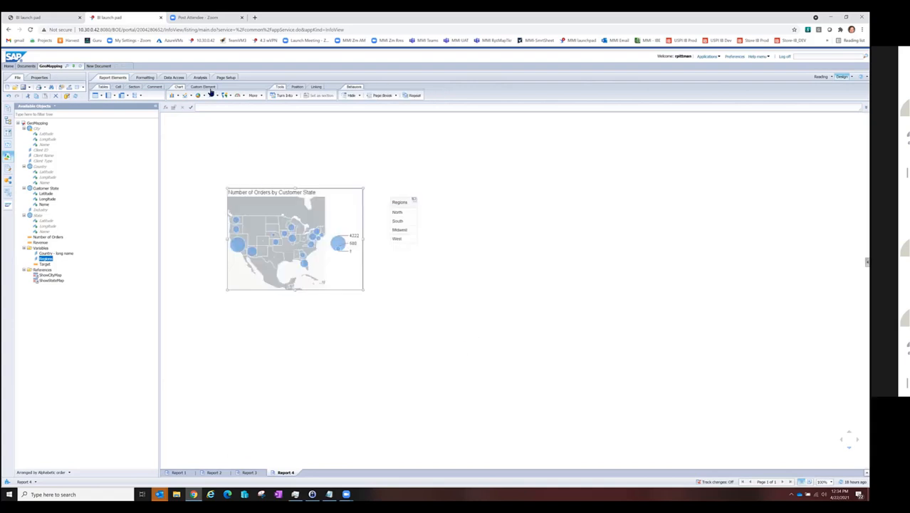
Step: Move the Number of Orders by Customer State map up and left, widen it towards the Regions table, and inspect its western bubbles
drag(335, 186, 283, 160)
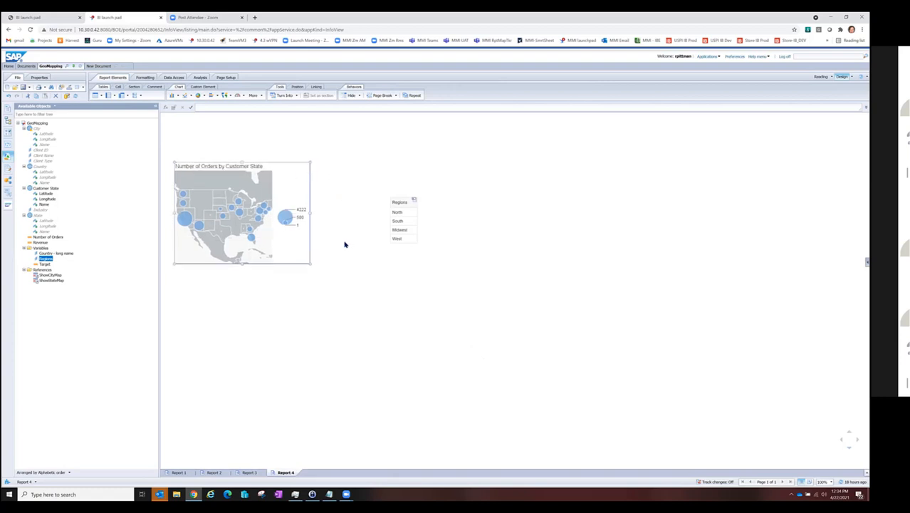
drag(309, 263, 382, 272)
mouse_move(188, 224)
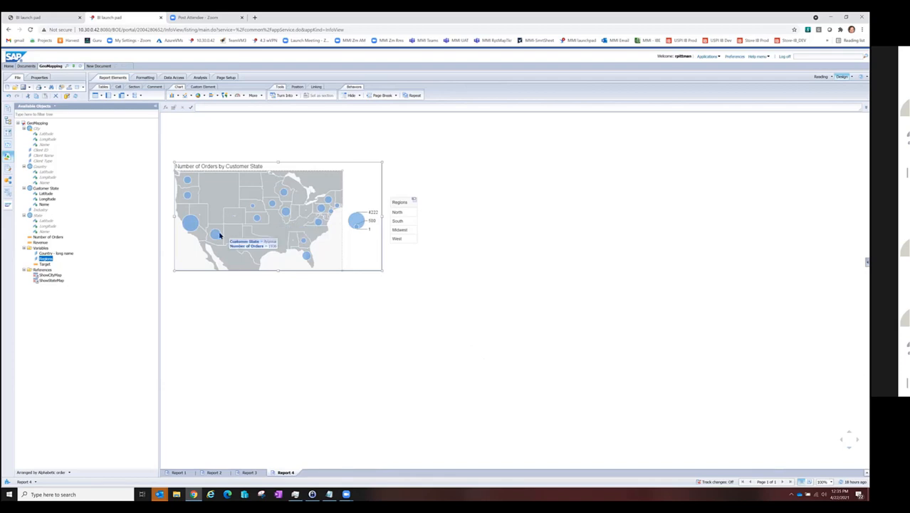
mouse_move(186, 197)
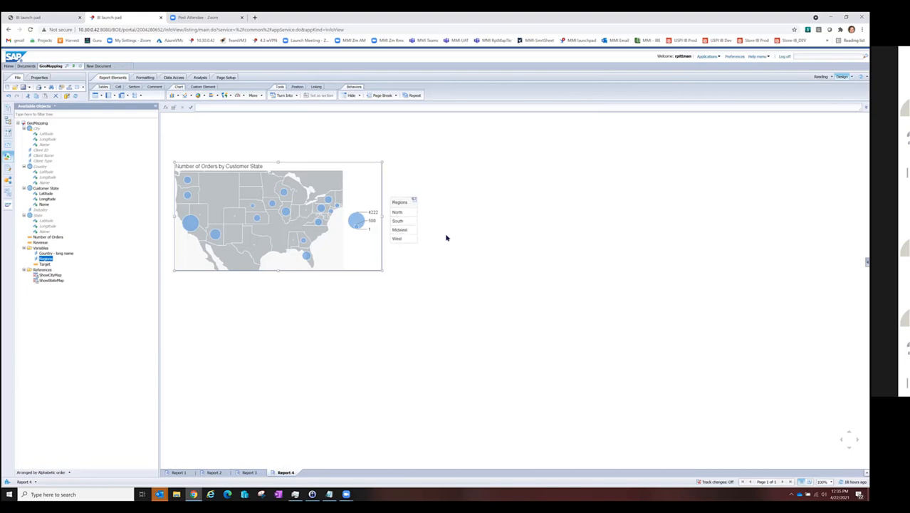
Step: Filter the bubble map by North and by Midwest, and disable the Regions table's element link
click(405, 212)
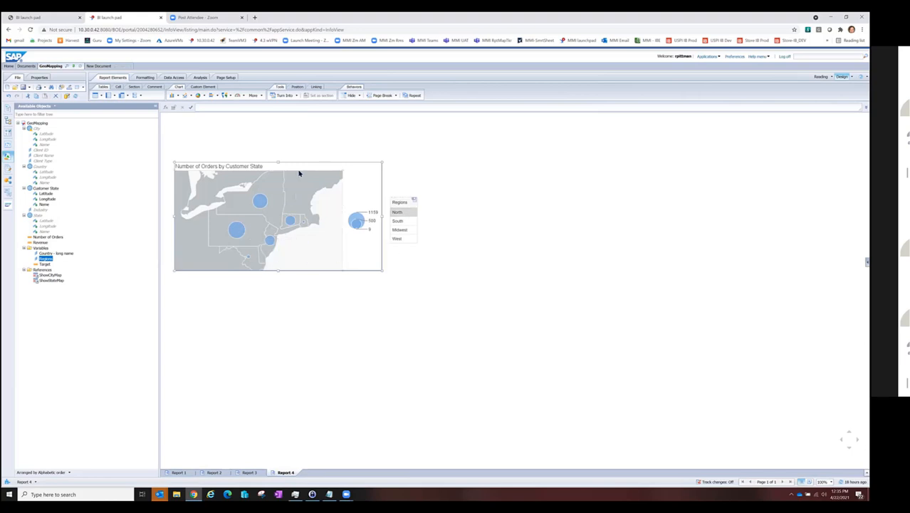
click(405, 232)
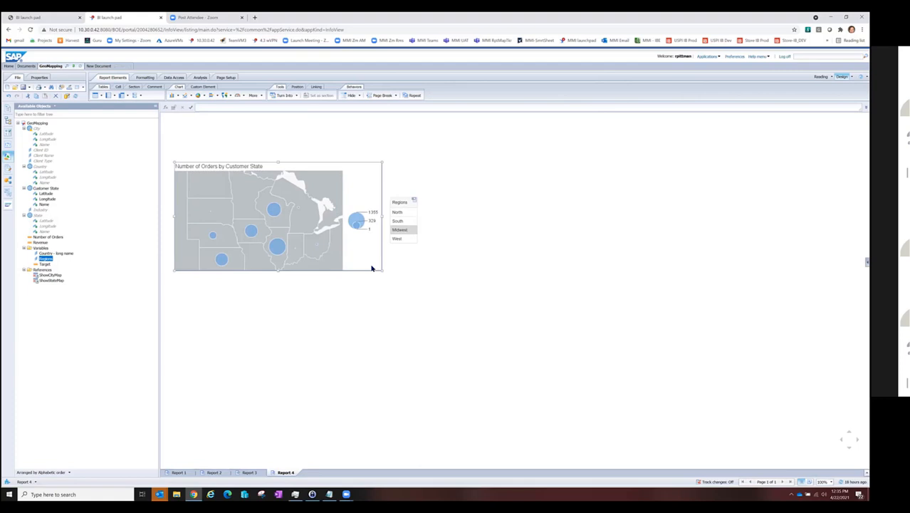
click(414, 202)
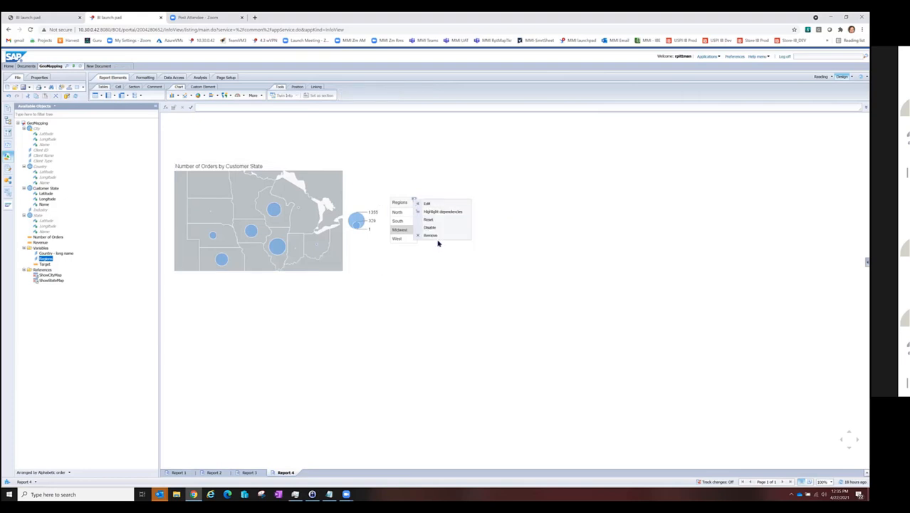
click(428, 228)
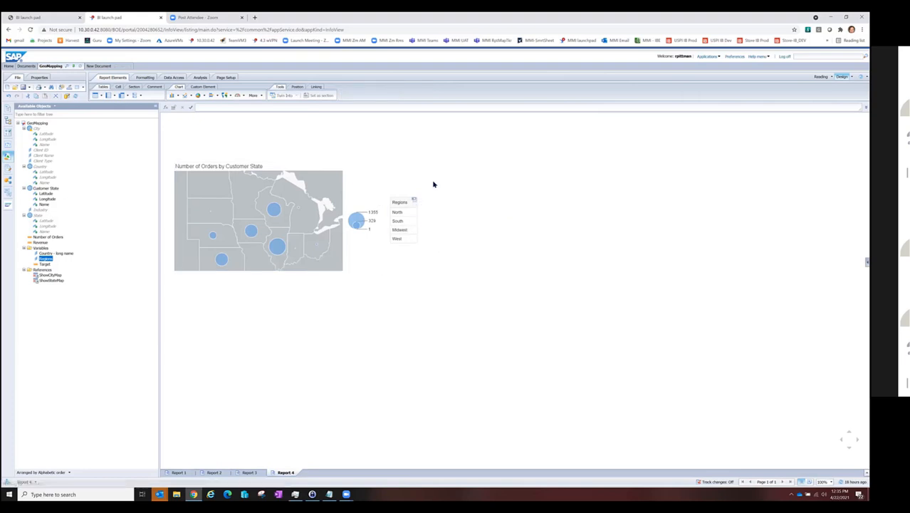
Step: Turn the Regions table into a horizontal table
click(403, 200)
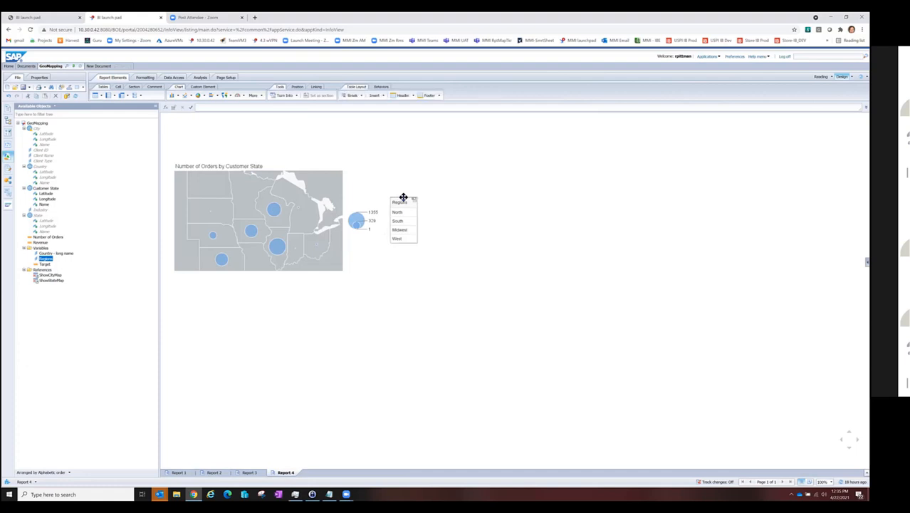
right_click(403, 200)
mouse_move(439, 242)
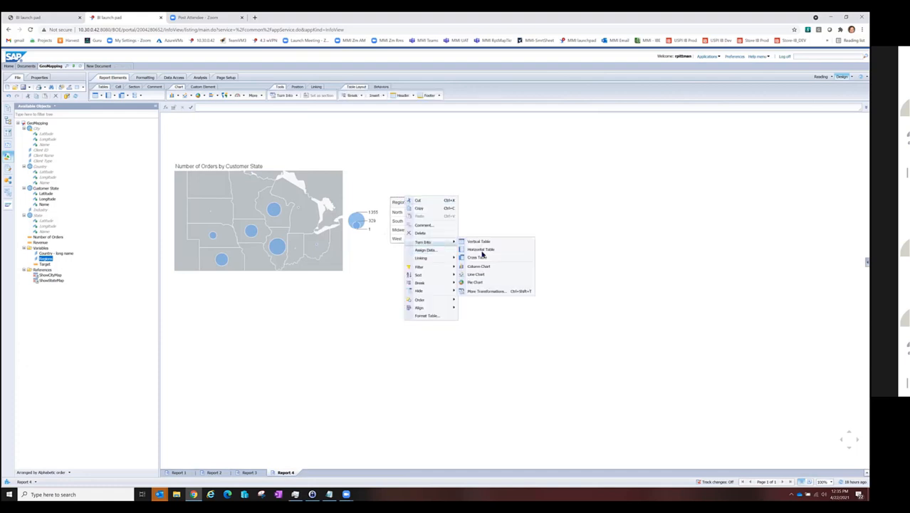
click(482, 251)
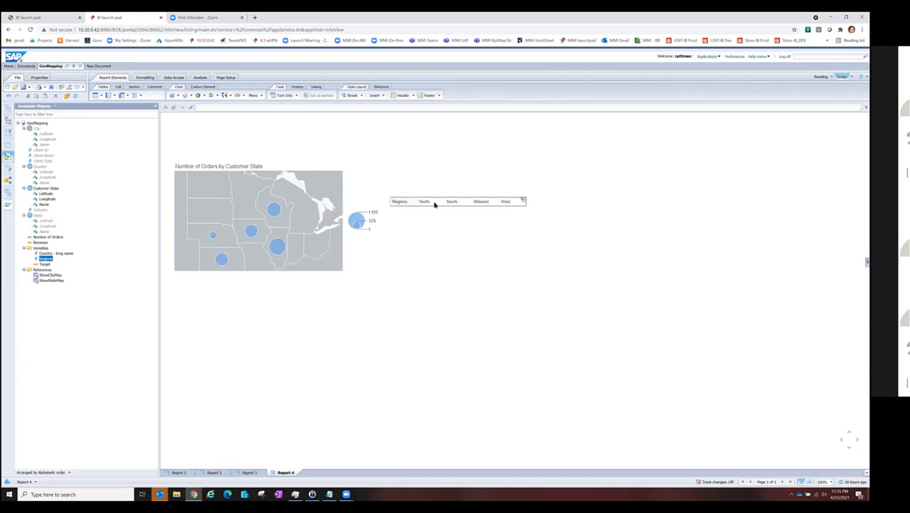
Step: Replace the Regions header cell's formula with the text USA
click(403, 201)
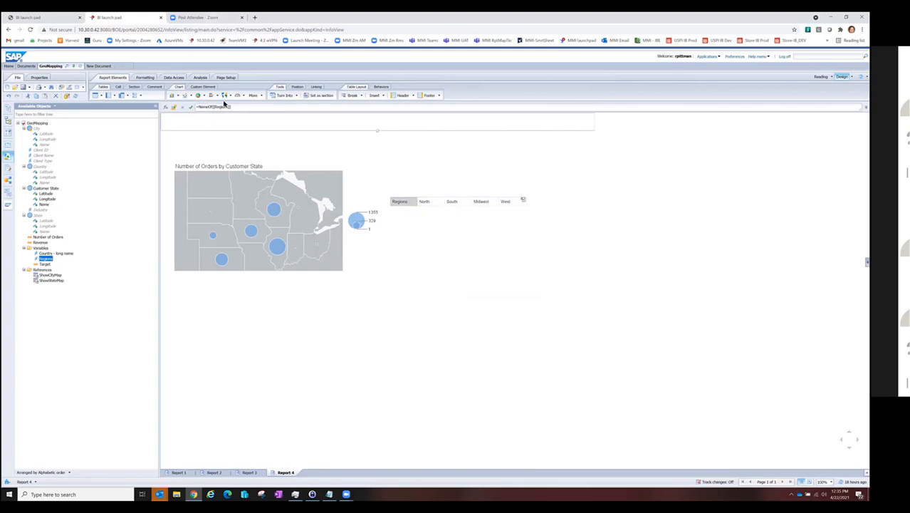
click(235, 106)
drag(236, 106, 197, 106)
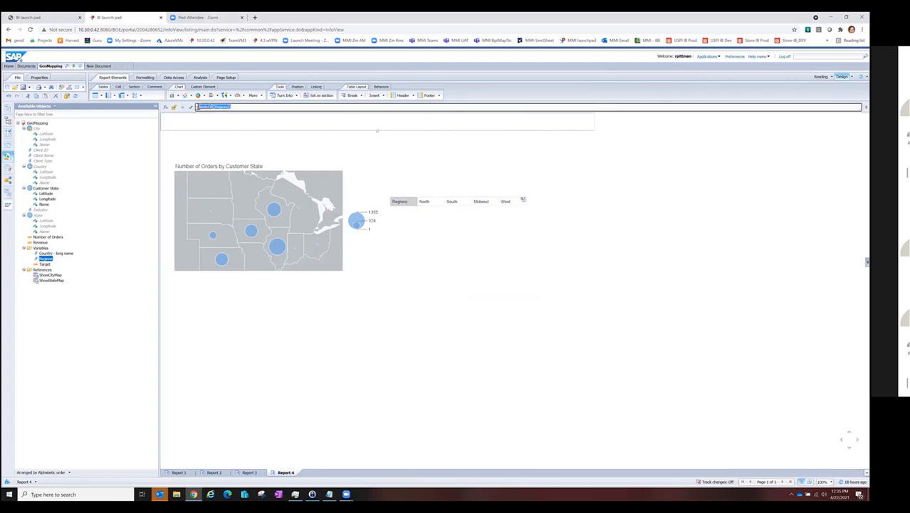
text(=)
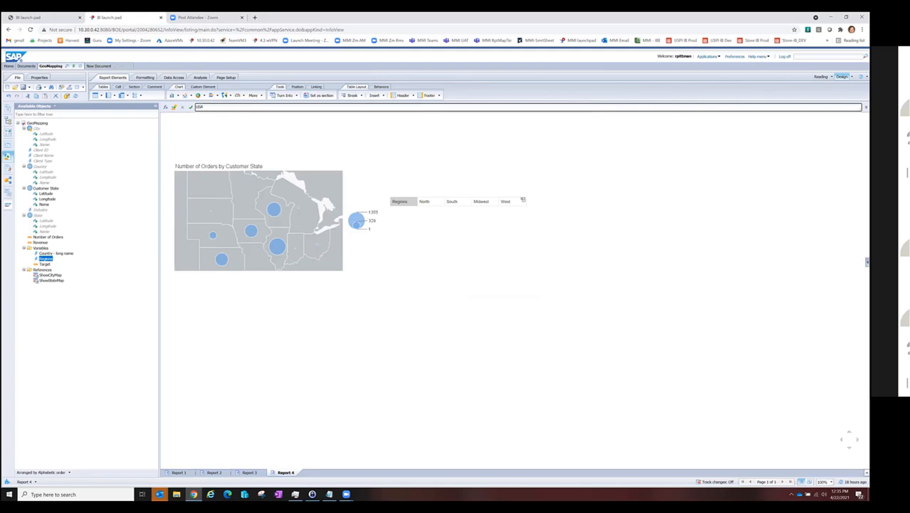
text(USA)
key(Return)
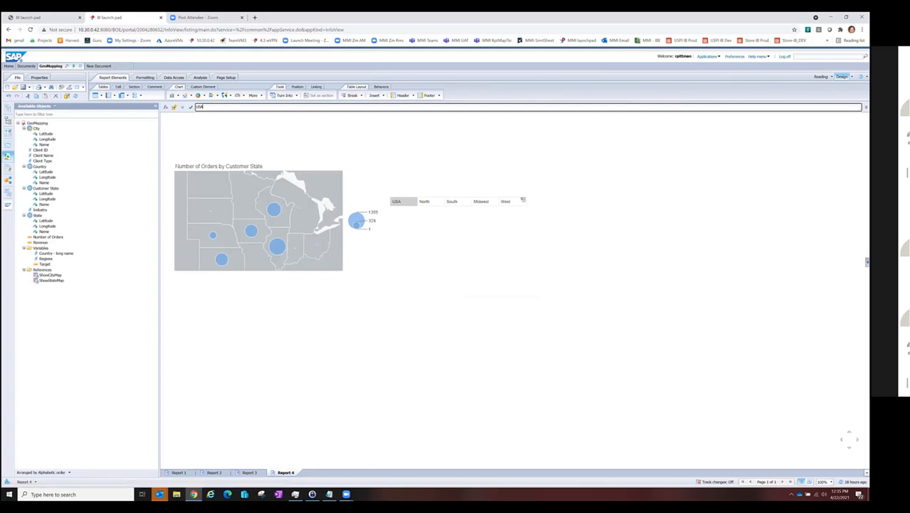
Step: Format the region name cells as centred bold Helvetica one font size larger, and copy that format to the USA header cell
click(430, 202)
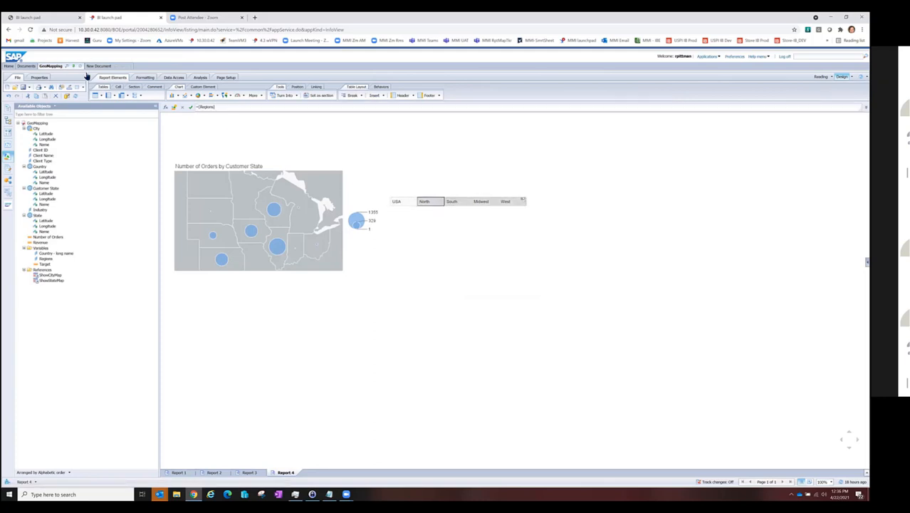
click(145, 78)
click(193, 86)
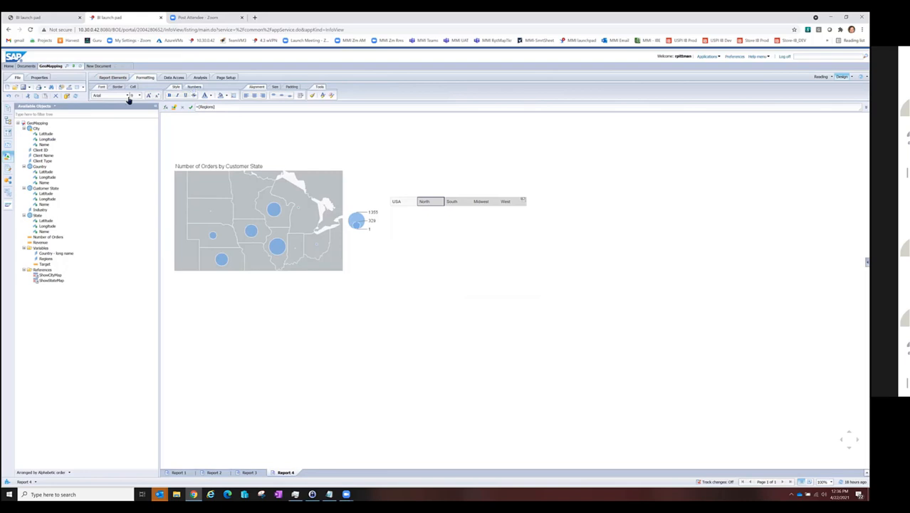
click(148, 97)
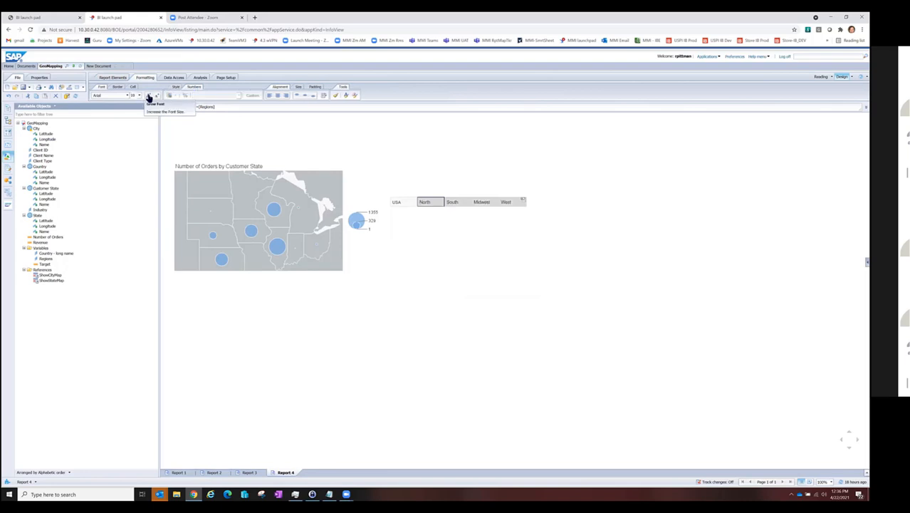
click(277, 95)
click(128, 95)
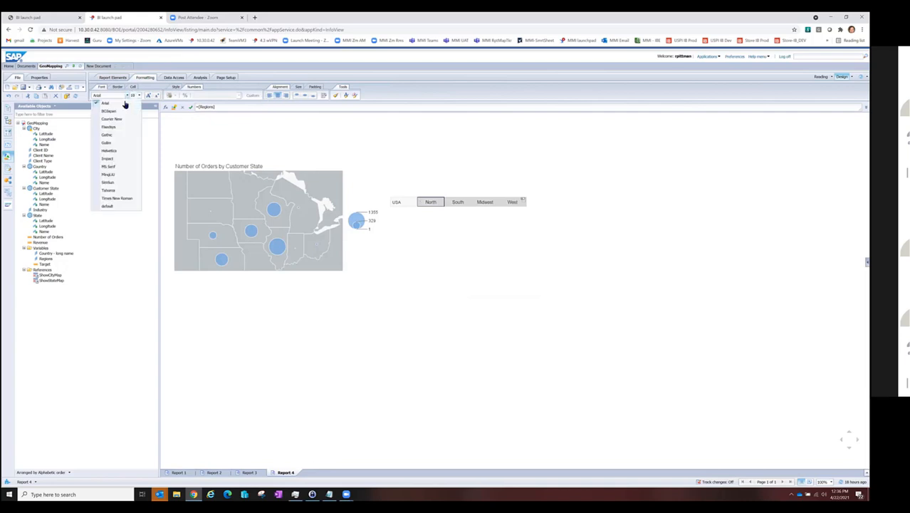
click(122, 151)
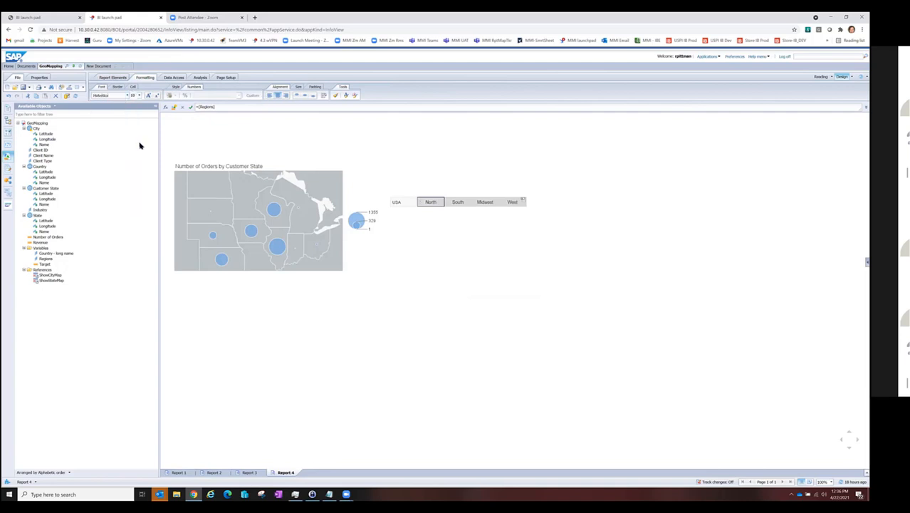
click(174, 87)
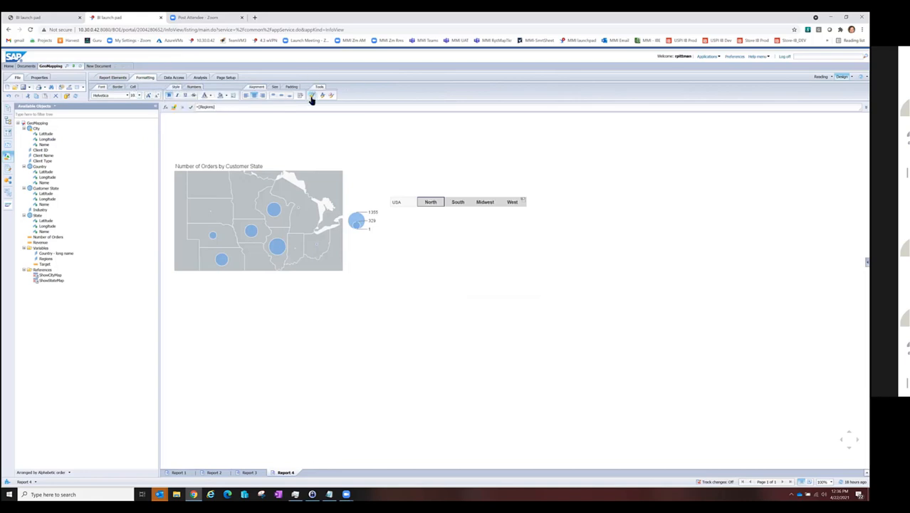
drag(444, 206, 401, 203)
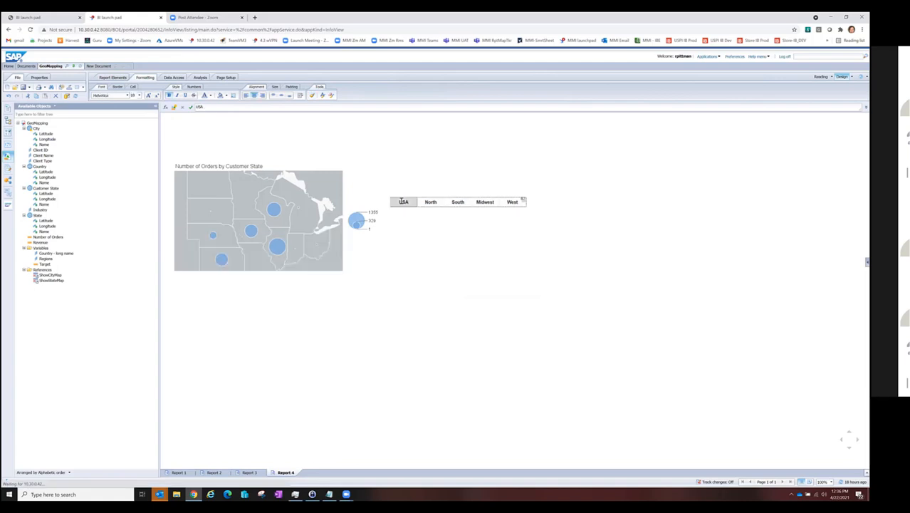
Step: Move the horizontal regions table directly above the Number of Orders by Customer State map
click(439, 196)
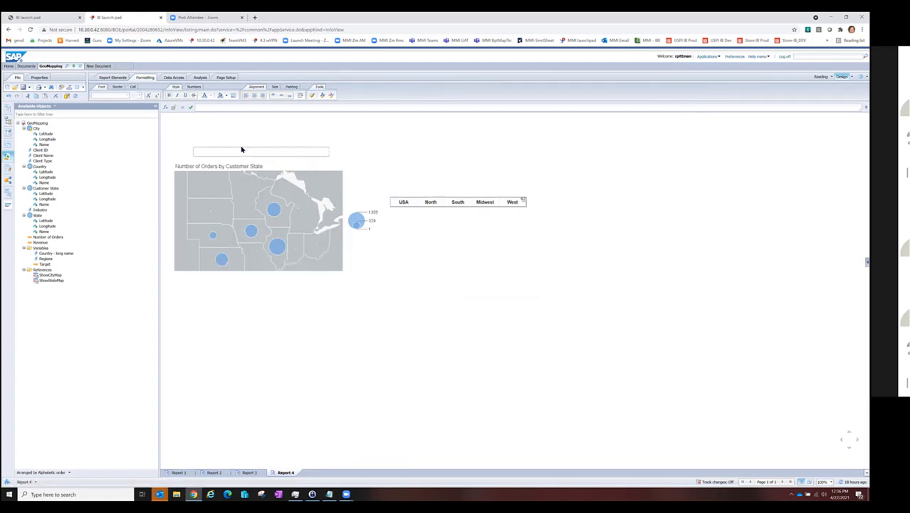
drag(241, 150, 242, 147)
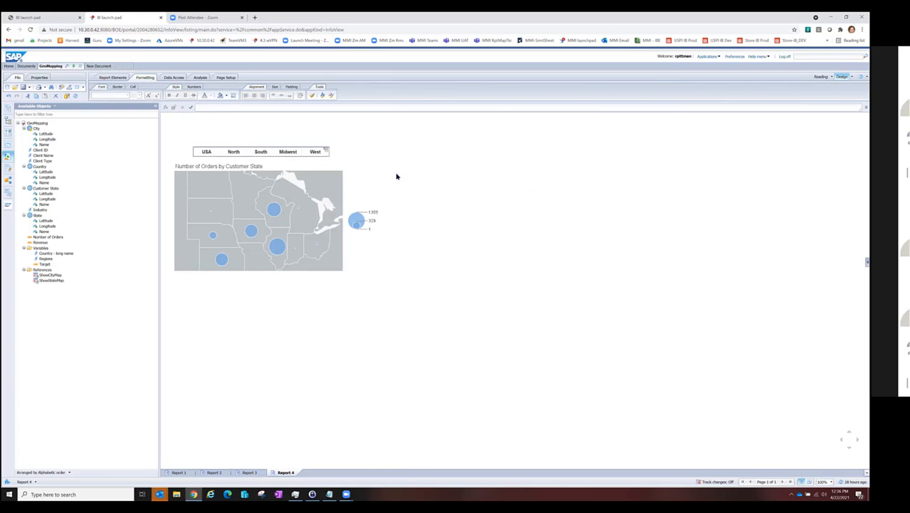
click(504, 258)
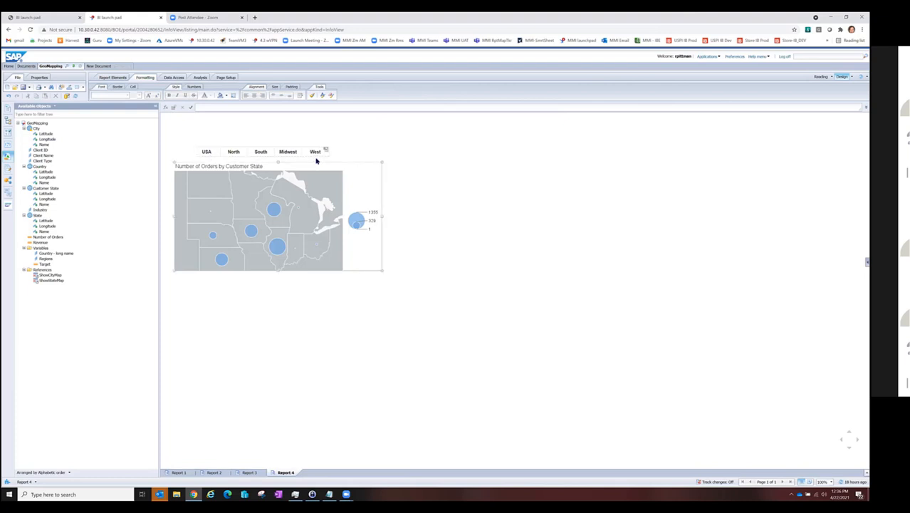
Step: Enable the element link on the horizontal regions table so its cells filter the Number of Orders by Customer State map
mouse_move(326, 152)
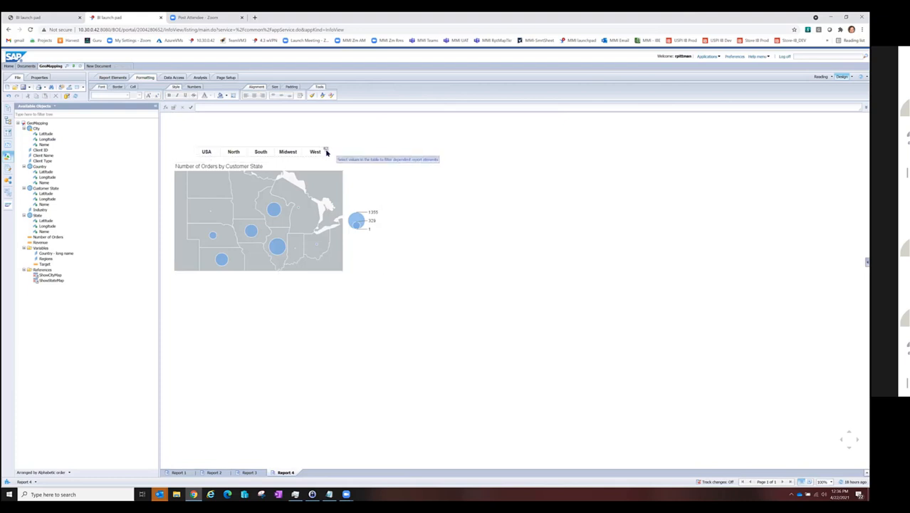
click(326, 152)
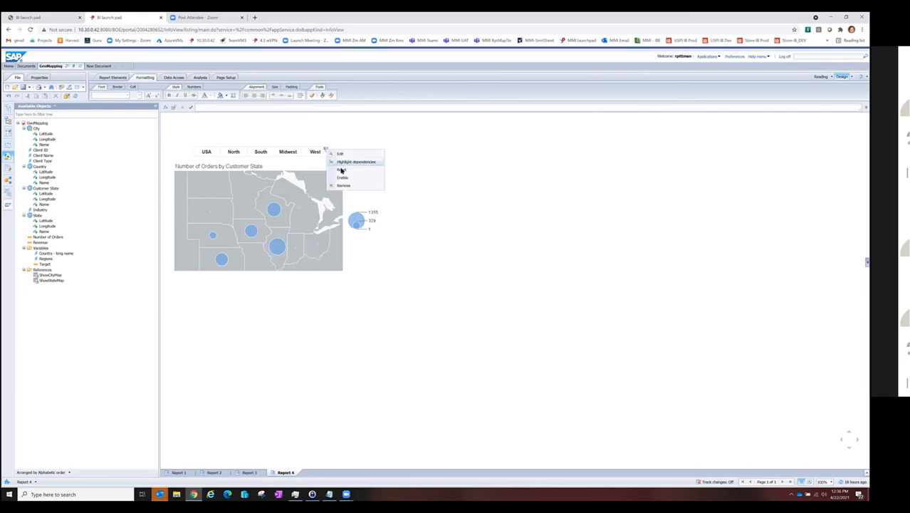
click(344, 179)
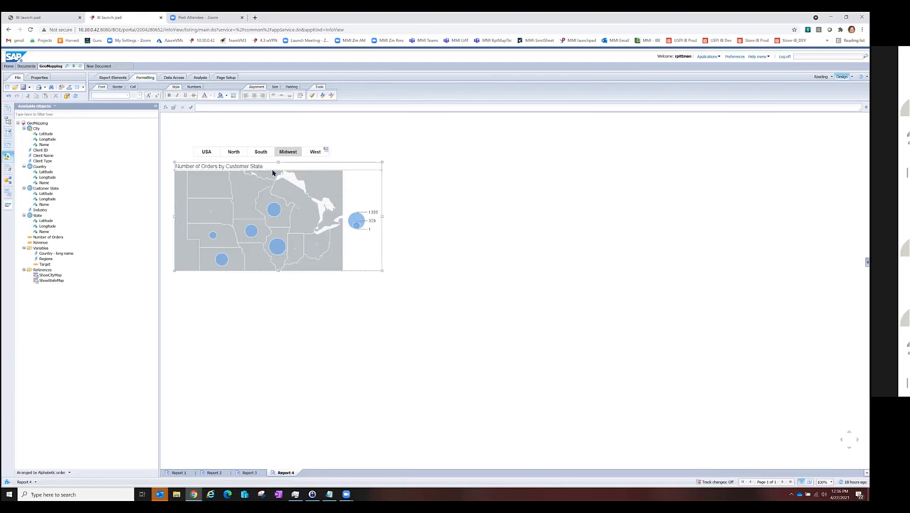
Step: Test the region filter on the orders map with USA, North and South, and return to USA
click(206, 152)
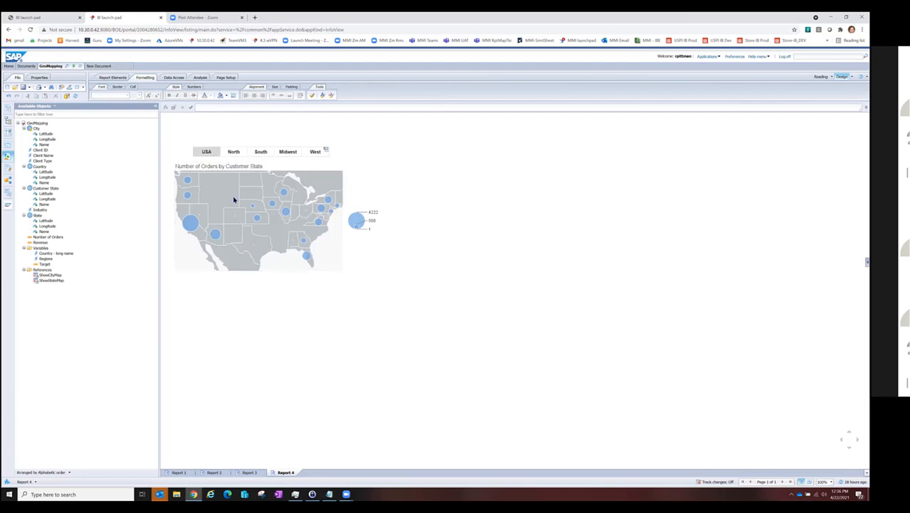
click(234, 152)
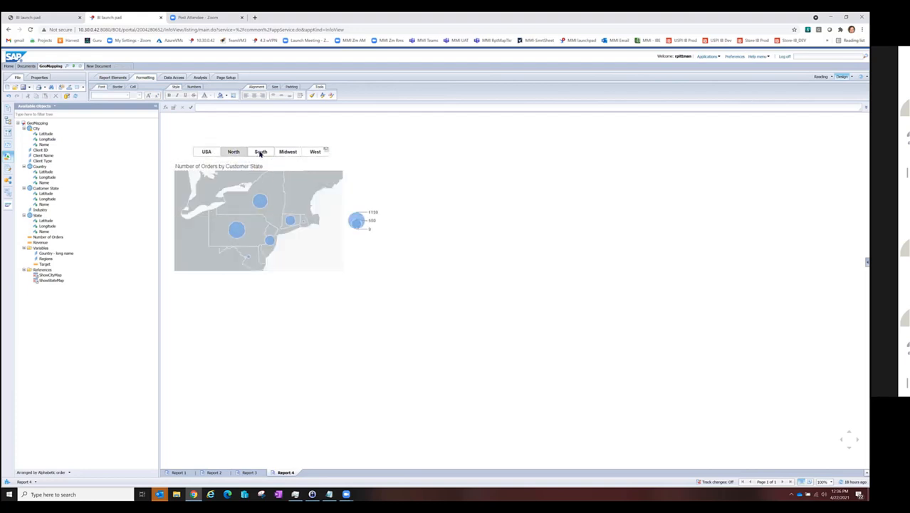
click(260, 153)
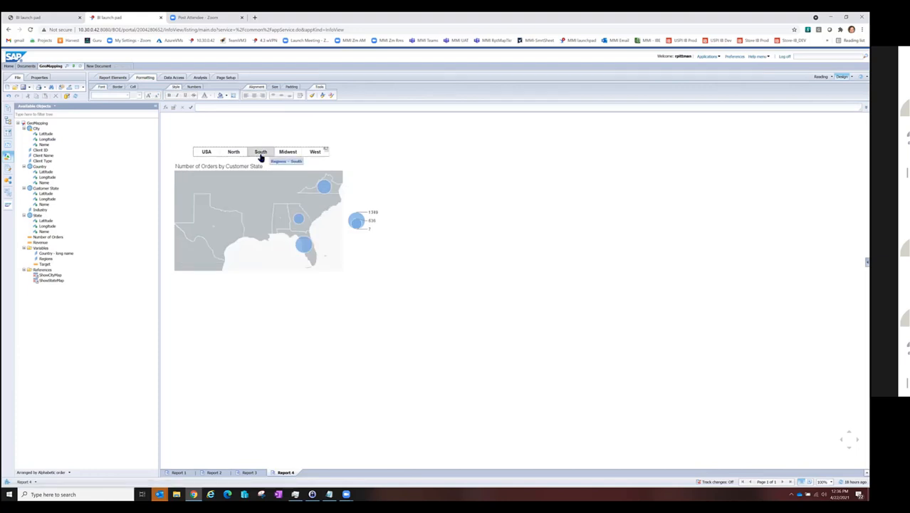
click(304, 221)
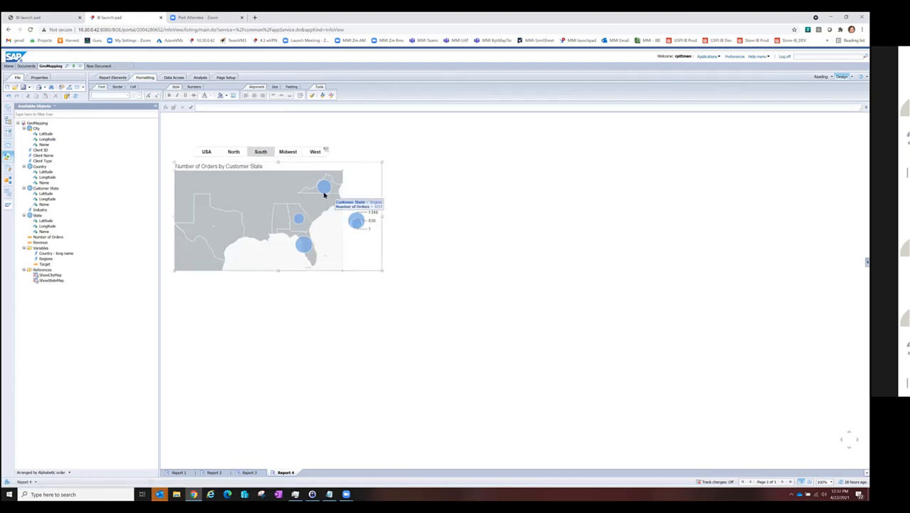
click(198, 150)
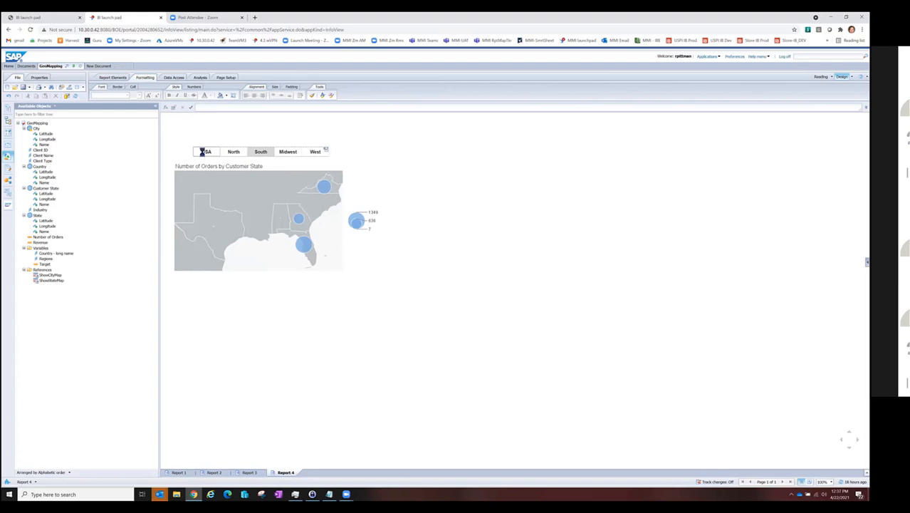
click(203, 154)
click(259, 178)
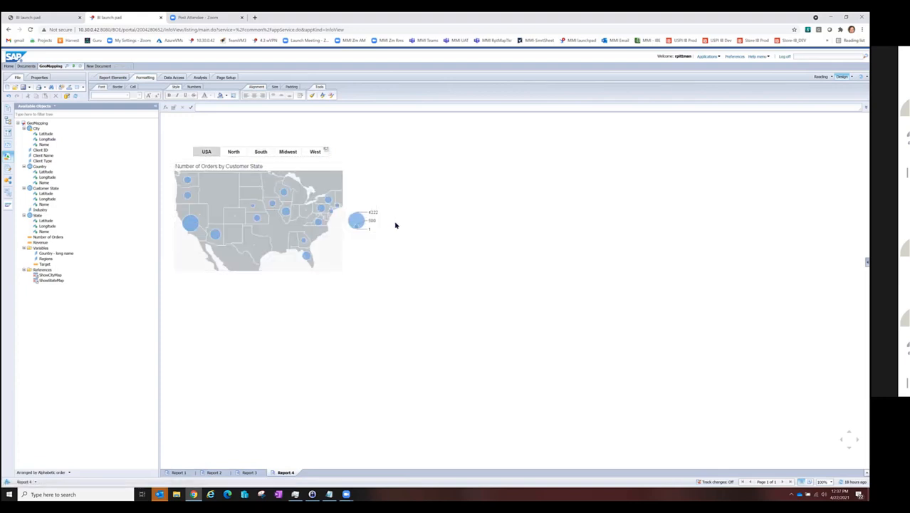
Step: Compare the orders map for Midwest, USA and West, recheck Midwest, and restore the whole USA view
click(284, 154)
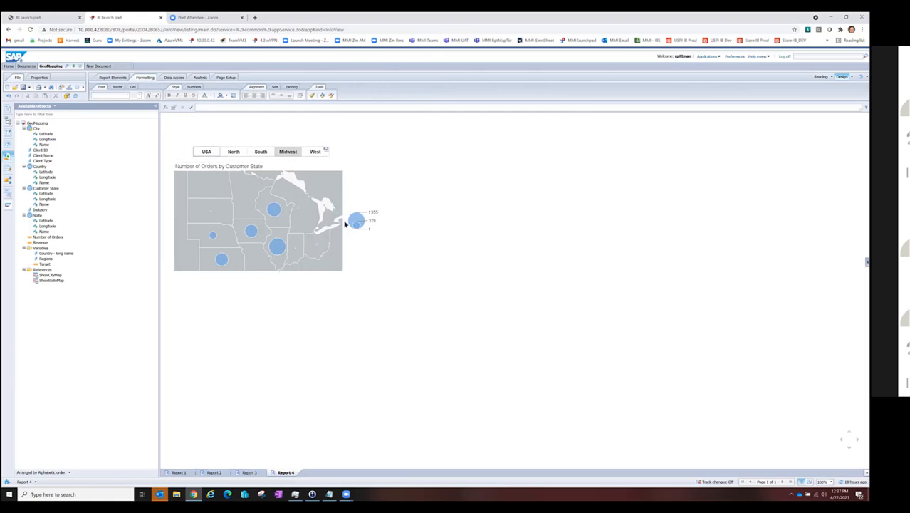
click(207, 154)
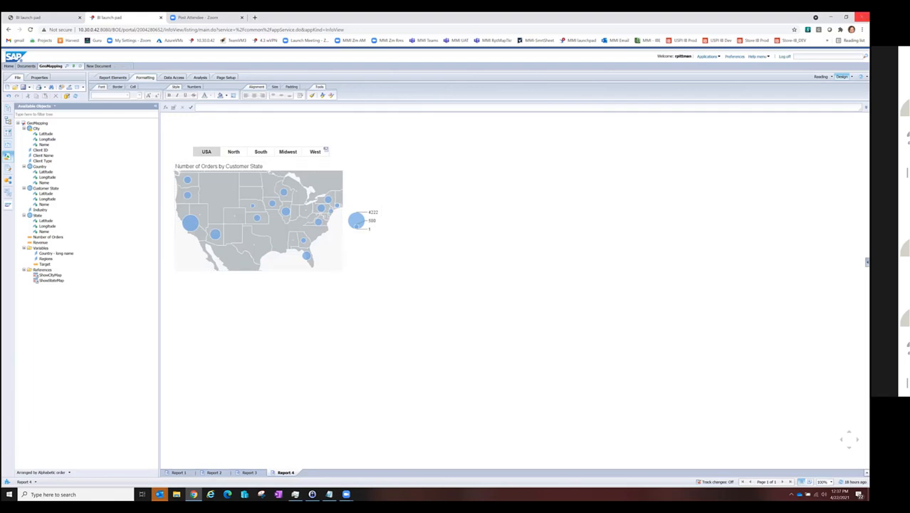
click(313, 152)
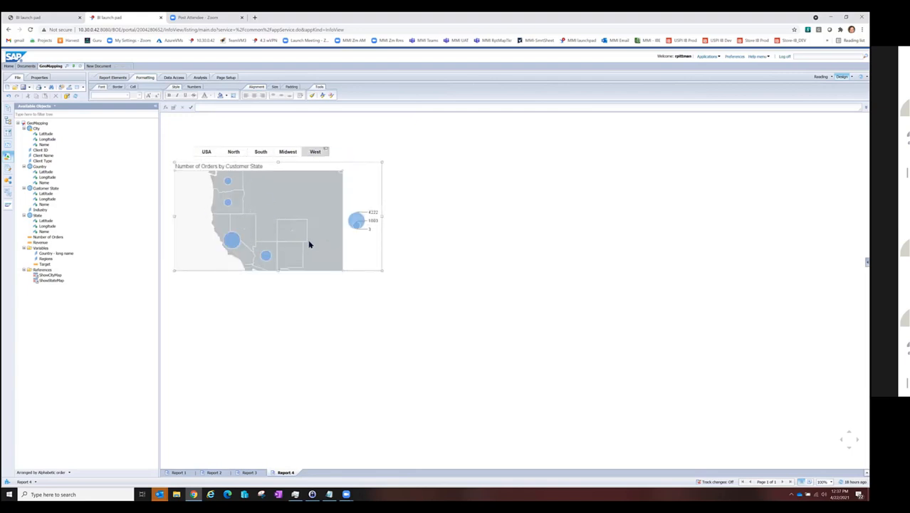
click(286, 153)
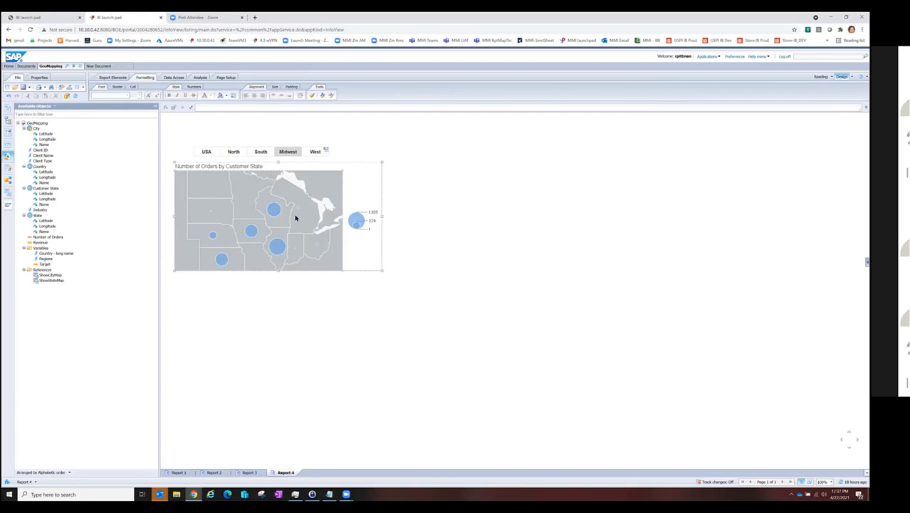
click(394, 203)
click(280, 253)
click(183, 151)
click(207, 153)
click(269, 261)
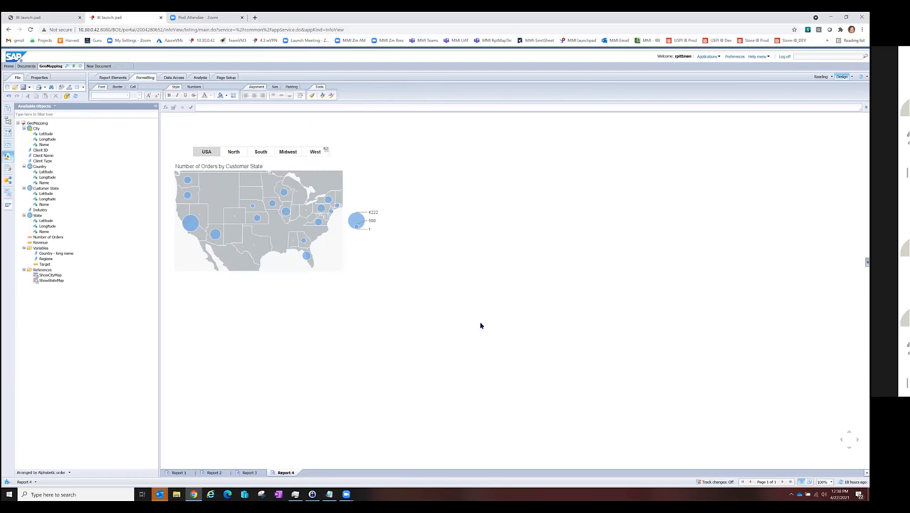
Step: Open Report 1 and drill from the US on the Revenue by Country map through Arizona to the city map
click(178, 472)
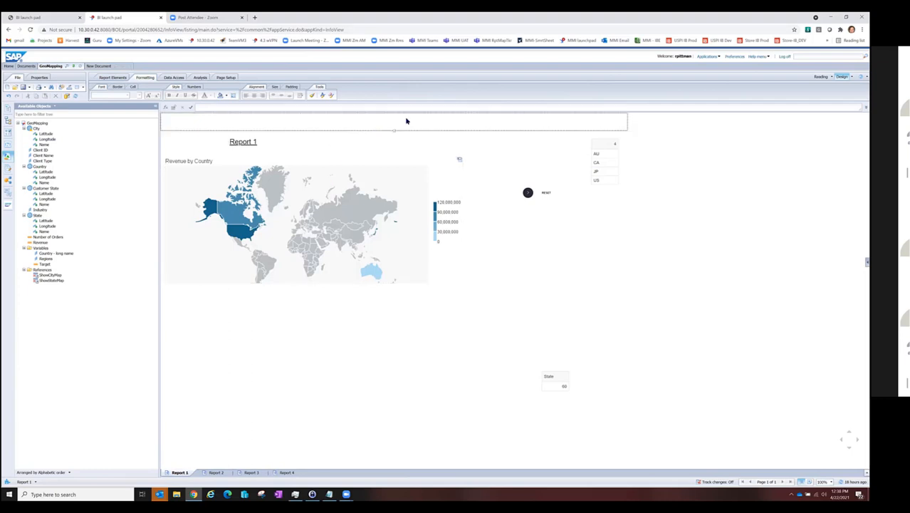
click(268, 274)
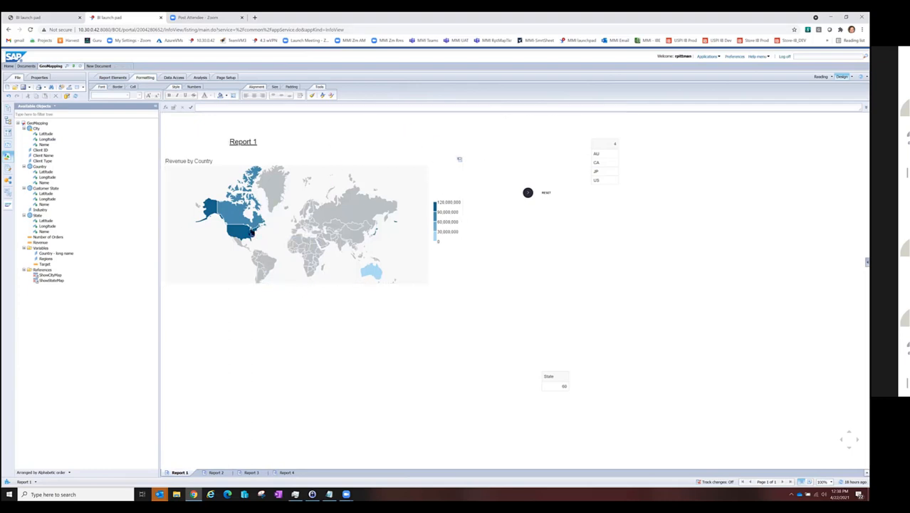
click(266, 245)
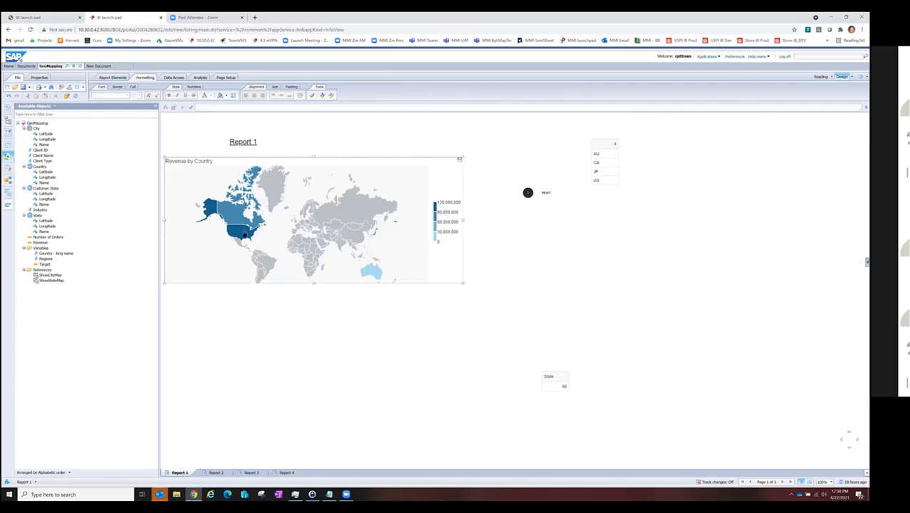
mouse_move(243, 237)
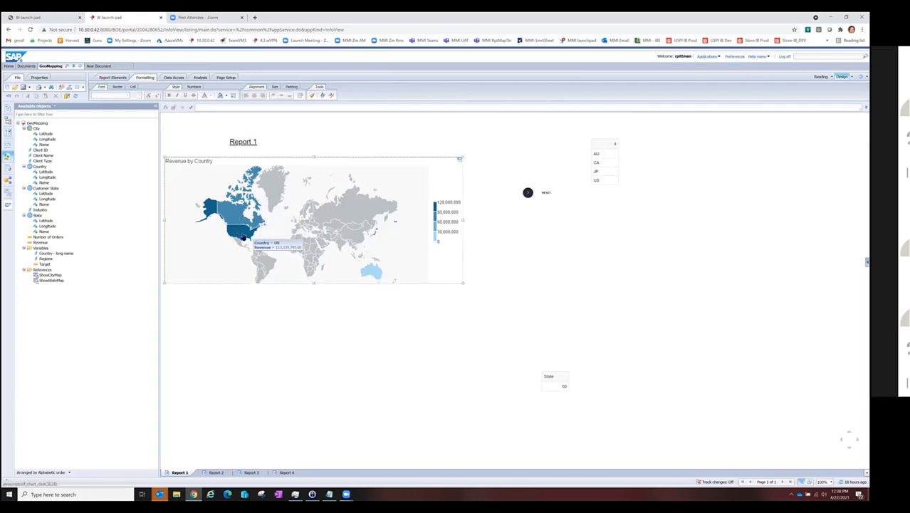
double_click(243, 237)
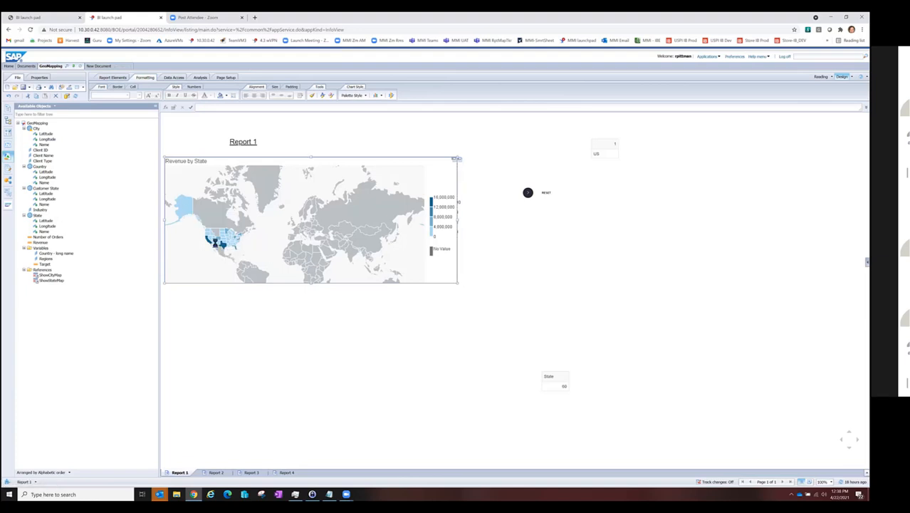
click(214, 243)
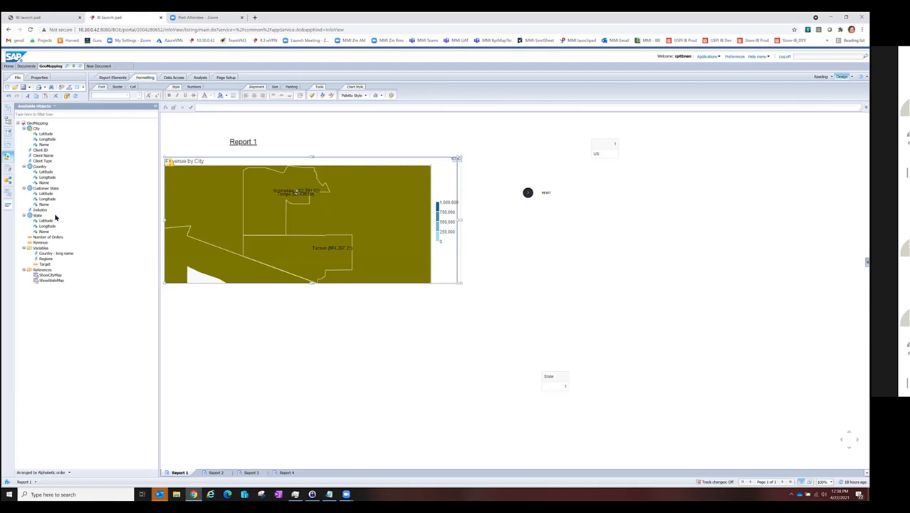
Step: Locate the overlaid Country, State and City charts in the document structure and review the City chart's conditional hide formula
click(8, 172)
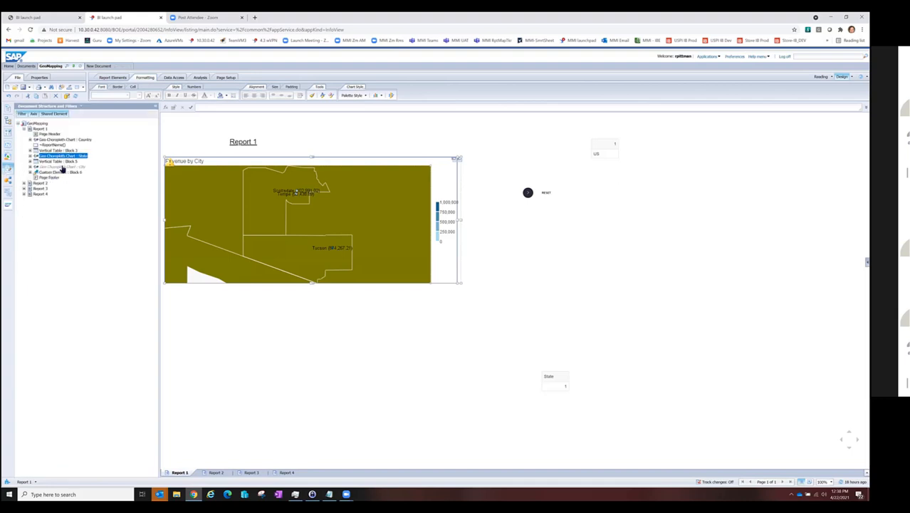
click(85, 141)
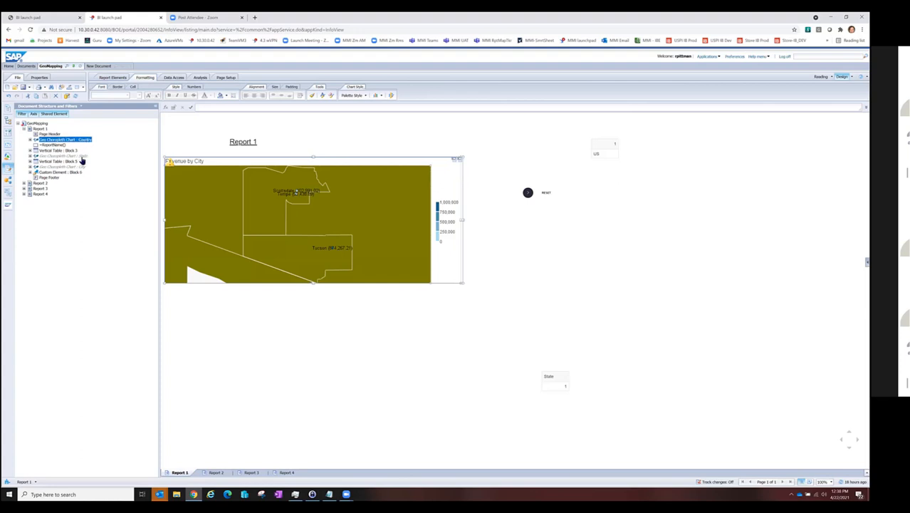
click(80, 156)
click(82, 167)
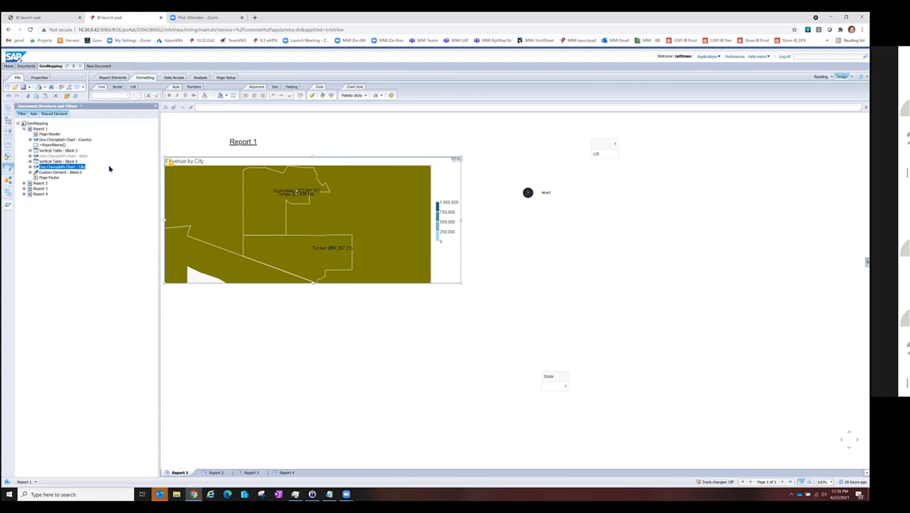
right_click(422, 158)
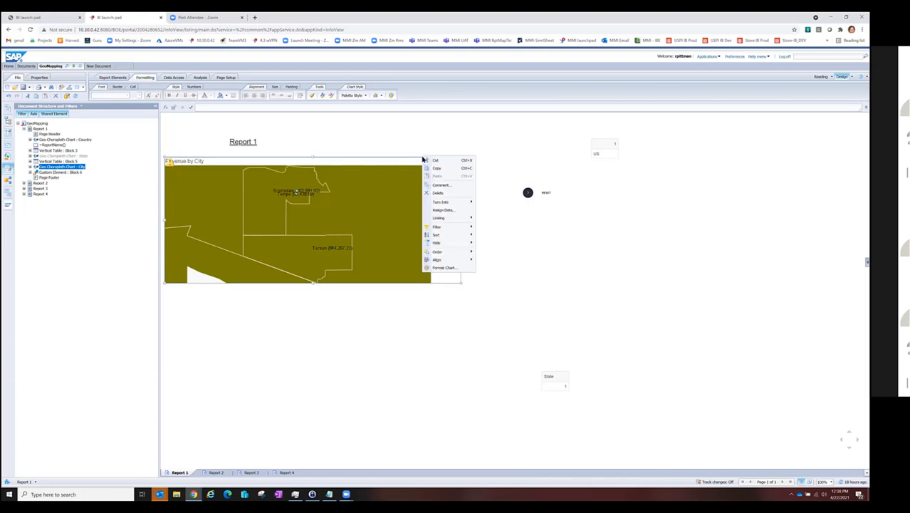
click(454, 268)
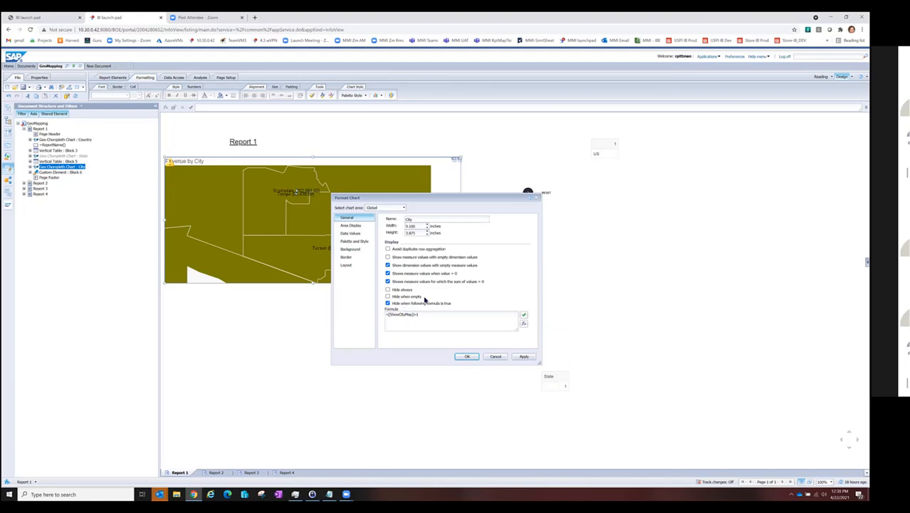
click(465, 356)
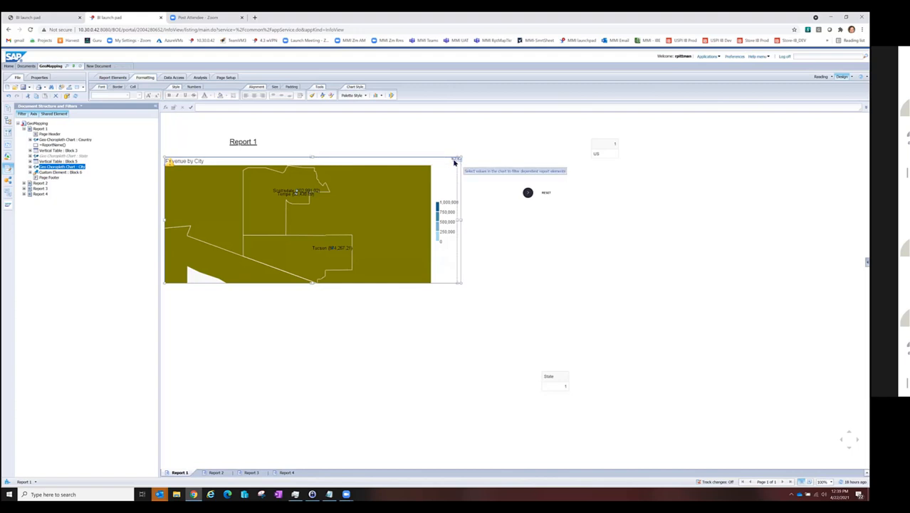
Step: Reset the element links of the State and Country maps to return to the Revenue by Country map
click(454, 161)
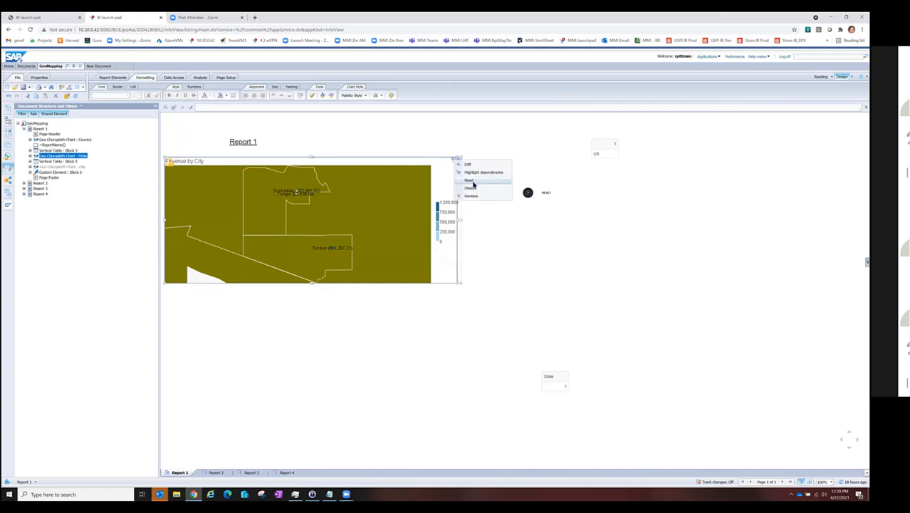
click(472, 184)
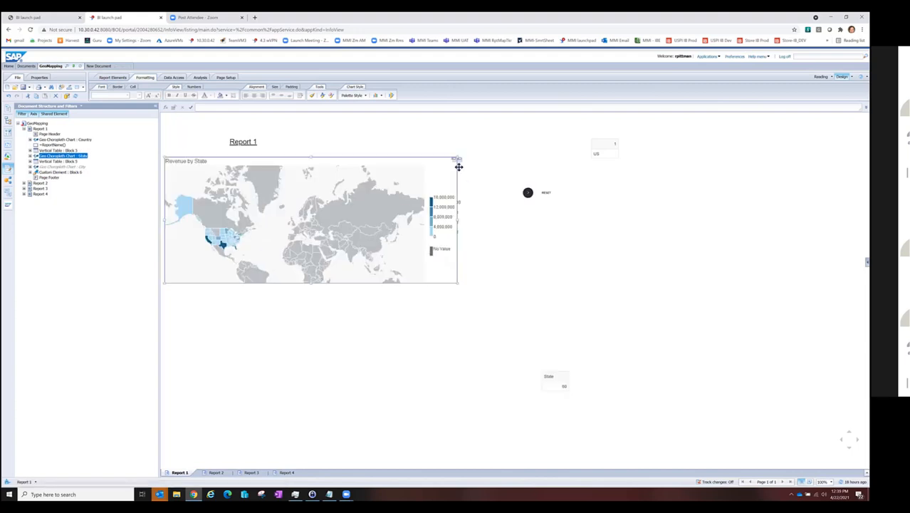
click(458, 161)
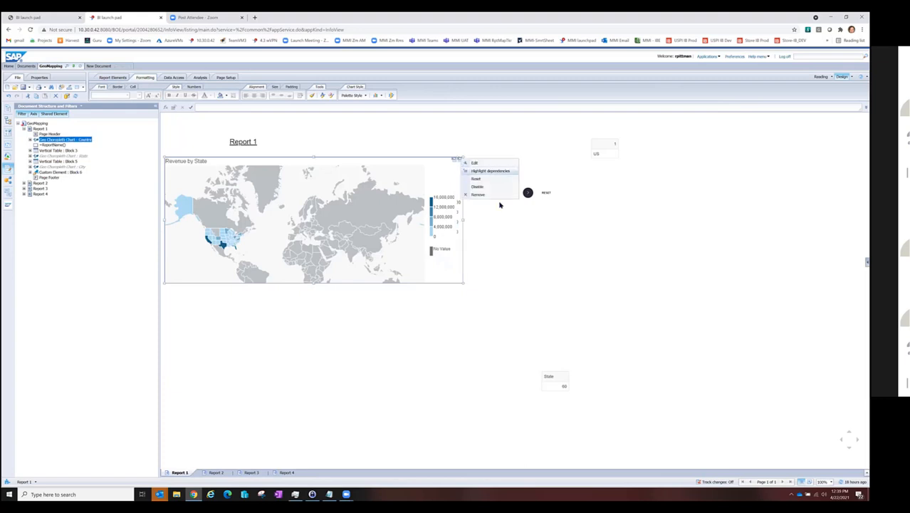
click(490, 179)
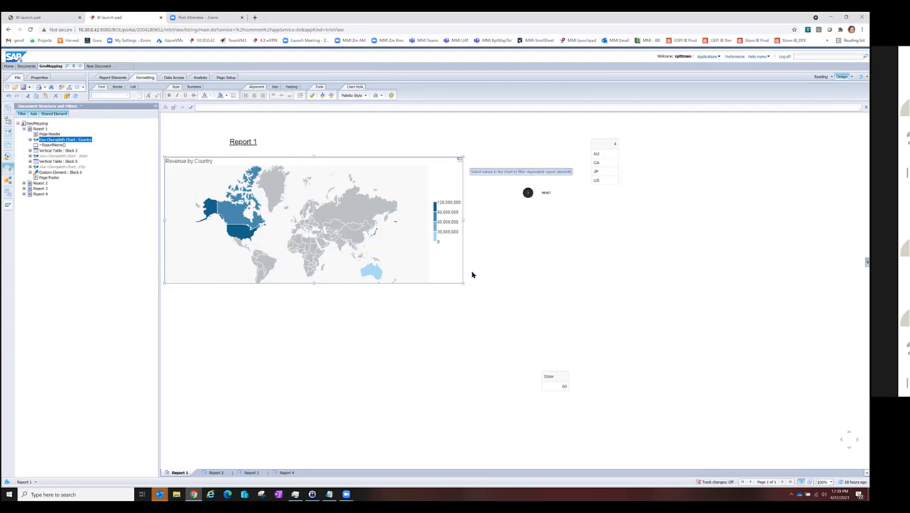
Step: Drill the Revenue by Country map into Australia and Canada, returning to the country level after each with the report's custom reset element
click(374, 272)
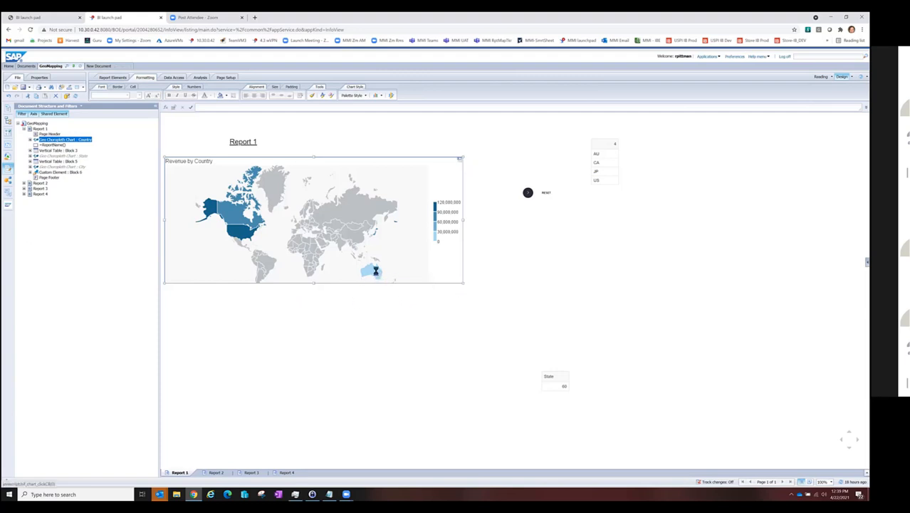
click(530, 193)
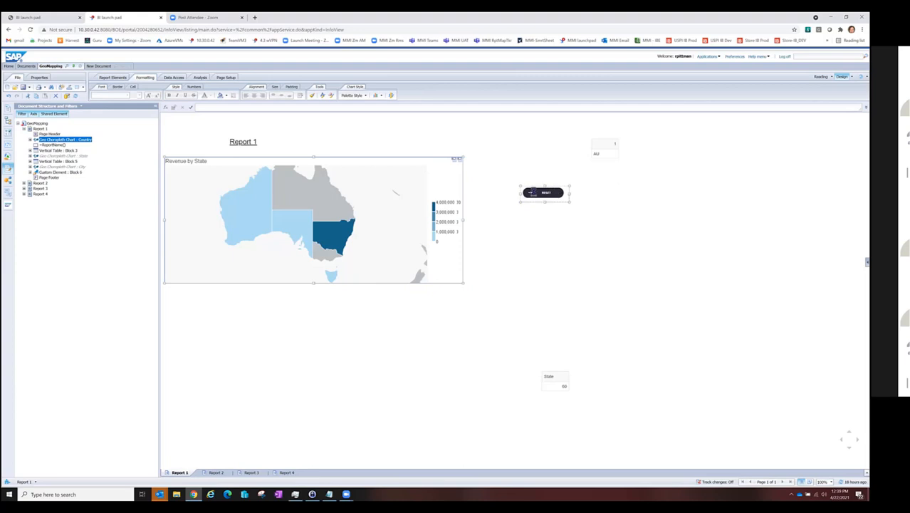
click(530, 193)
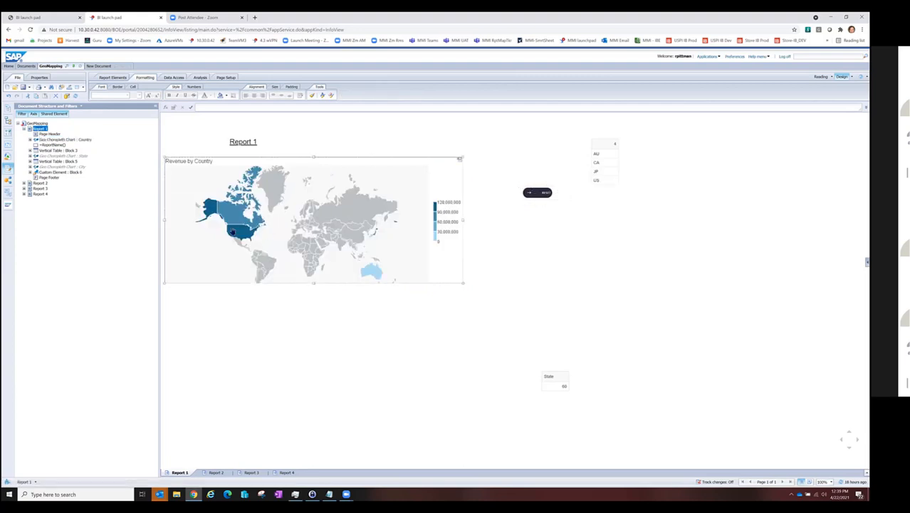
click(233, 229)
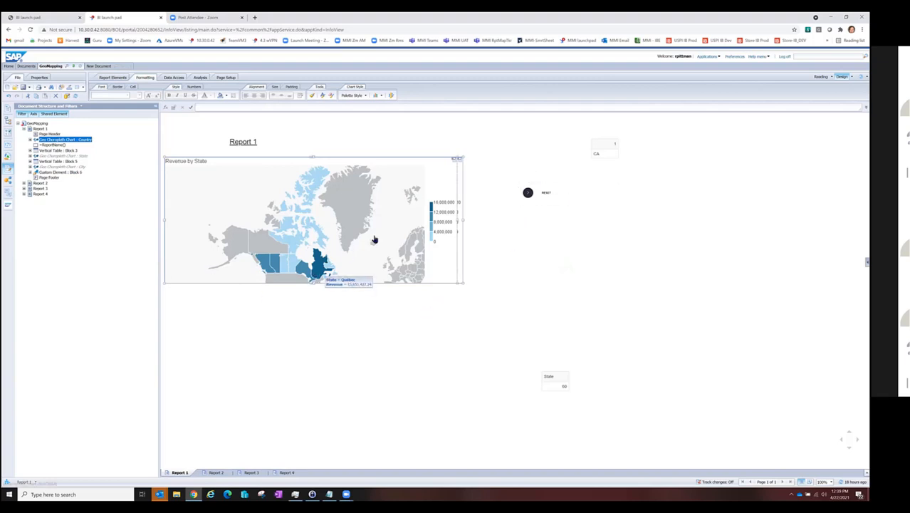
click(528, 192)
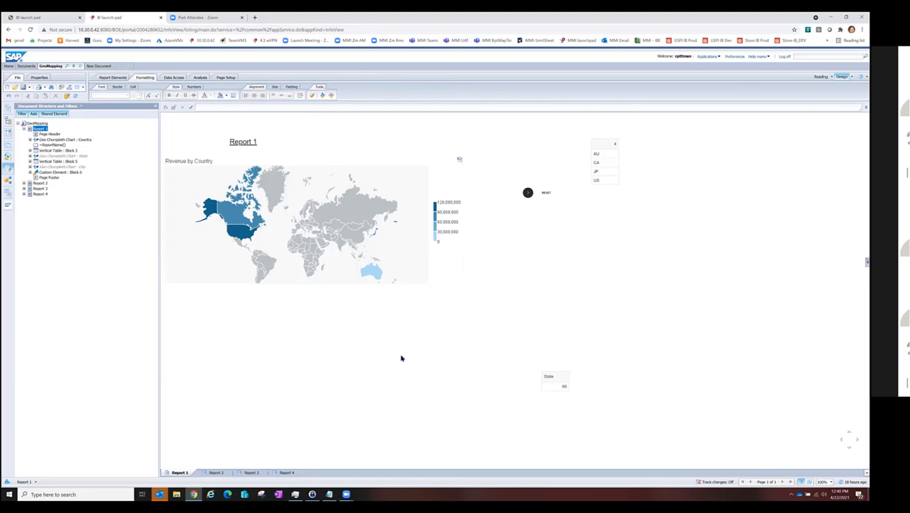
Step: Switch to the other BI launch pad session and refresh the data of the Need4Viz - Google Maps Lat/Lon document
click(43, 19)
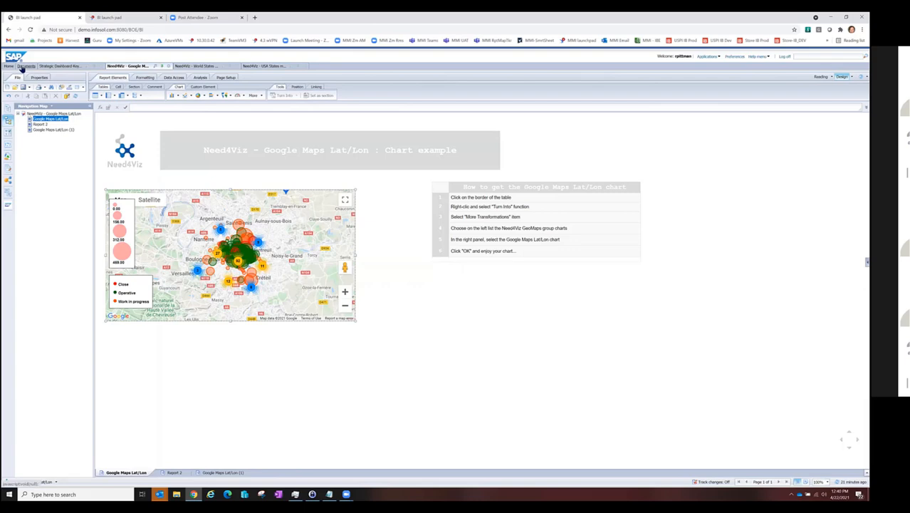
click(75, 96)
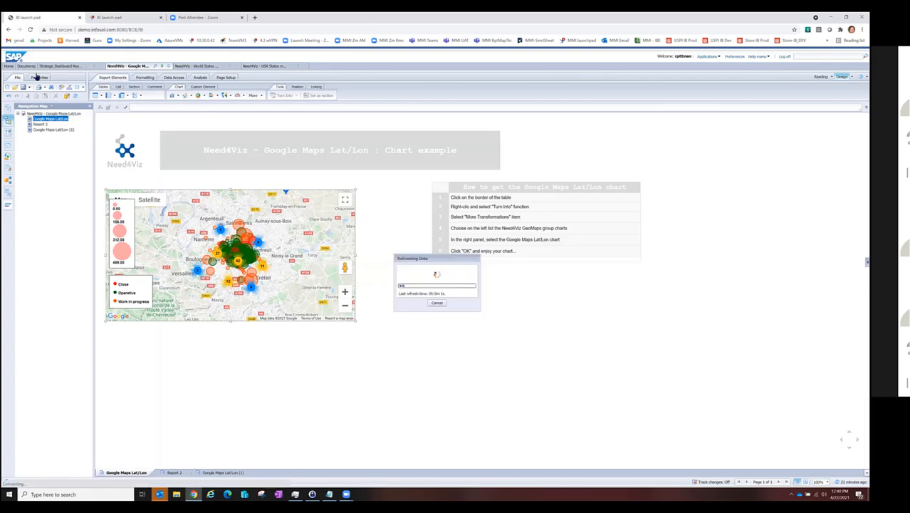
Step: Browse the Need4Viz Datasources folder in the document list, returning to the GeoMaps chart samples folder
click(26, 67)
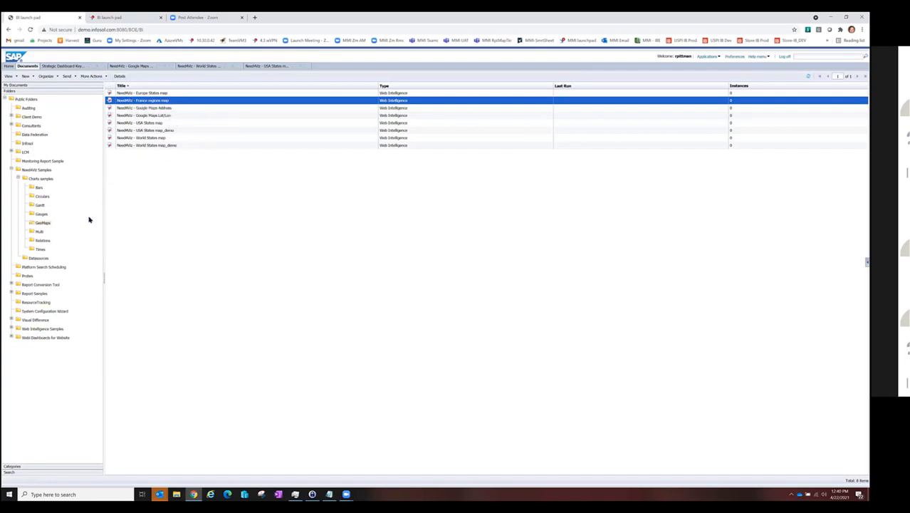
click(38, 257)
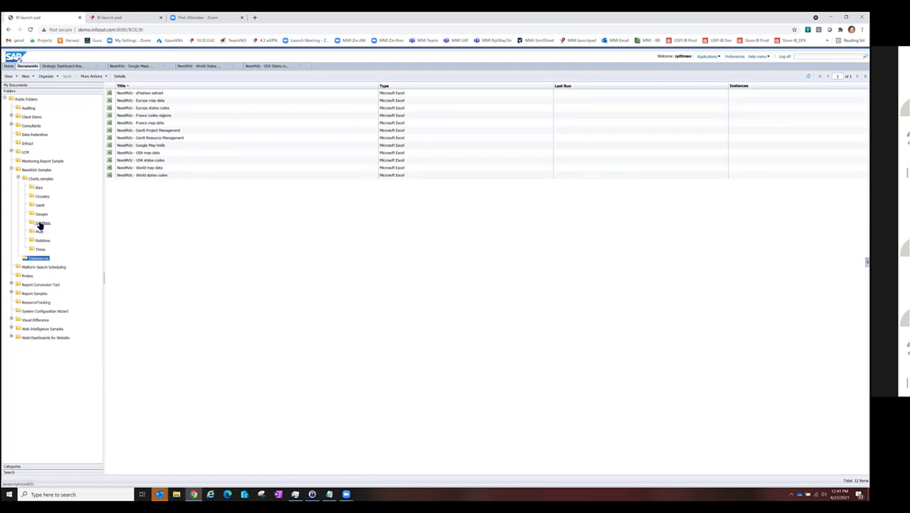
click(41, 224)
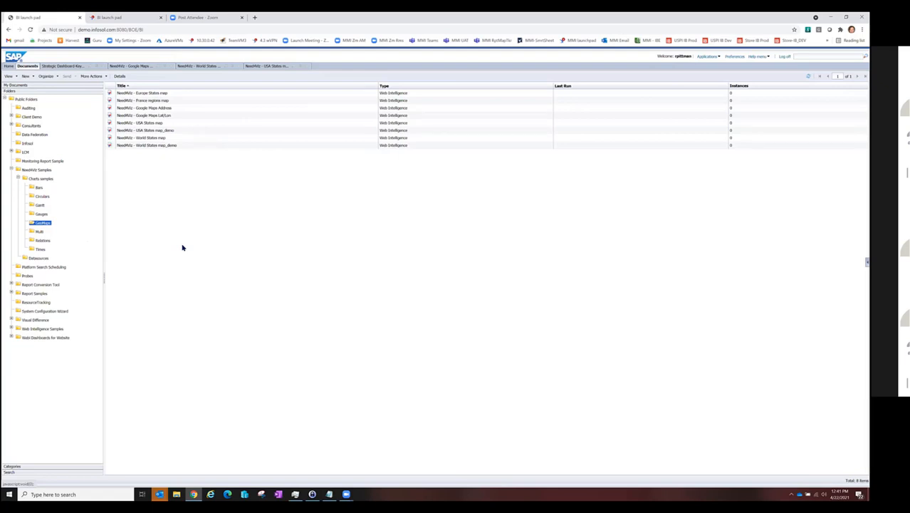
Step: Bring the Need4Viz - Google Maps Lat/Lon document back up with its Lat/Lon map report displayed
click(141, 67)
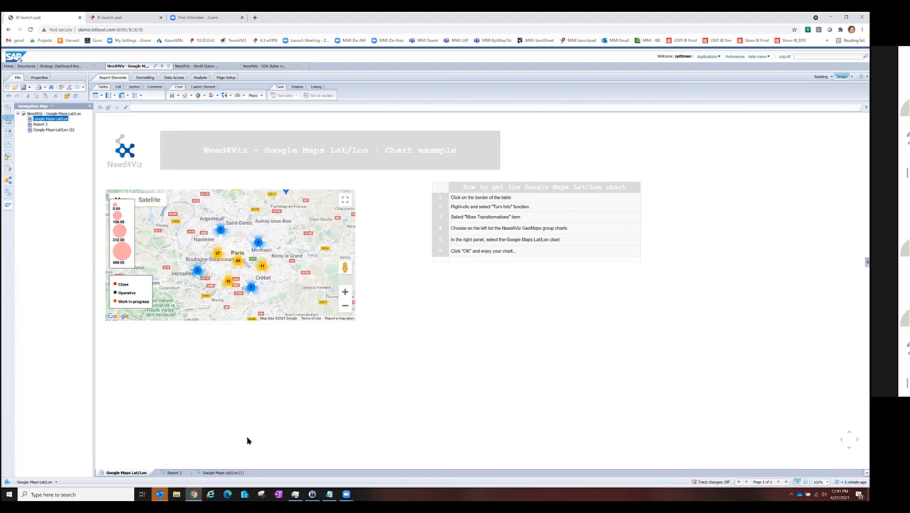
click(247, 251)
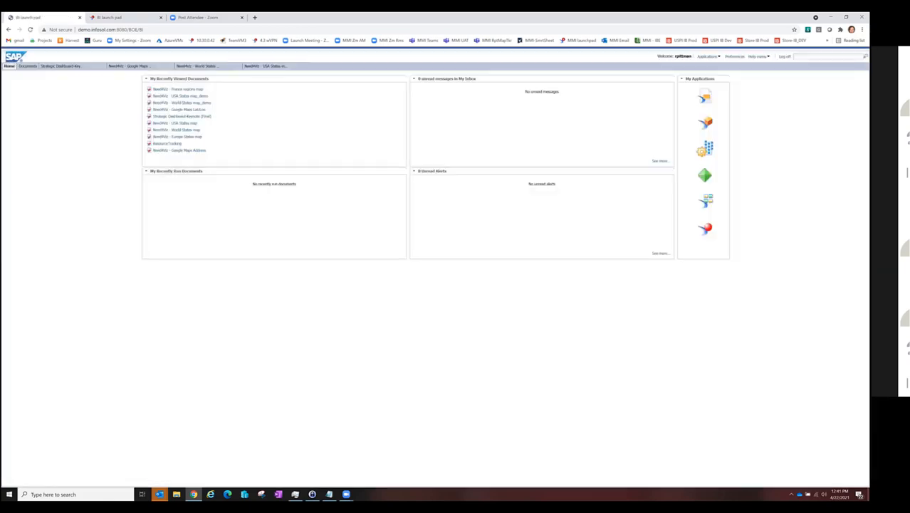
click(132, 66)
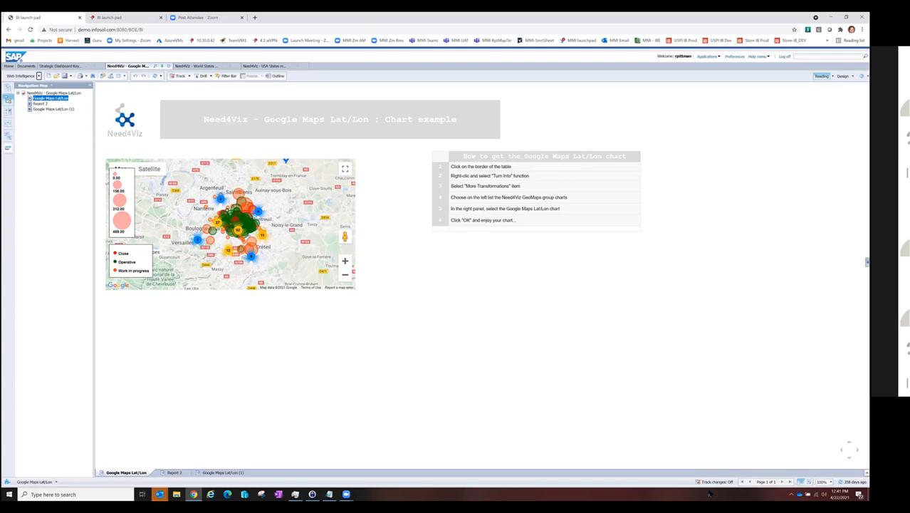
Step: Show the Google Maps Lat/Lon chart full screen and examine the station circles and clusters around central Paris up close
click(345, 171)
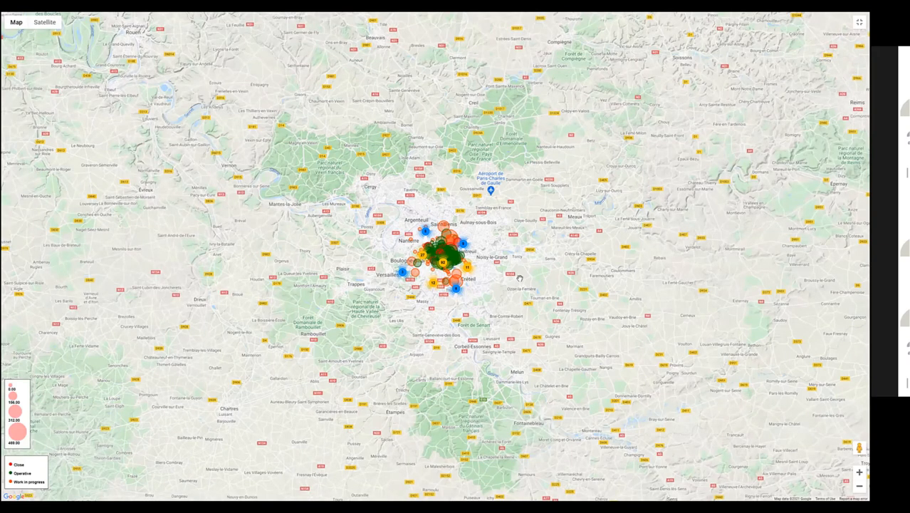
scroll(517, 277, up, 2)
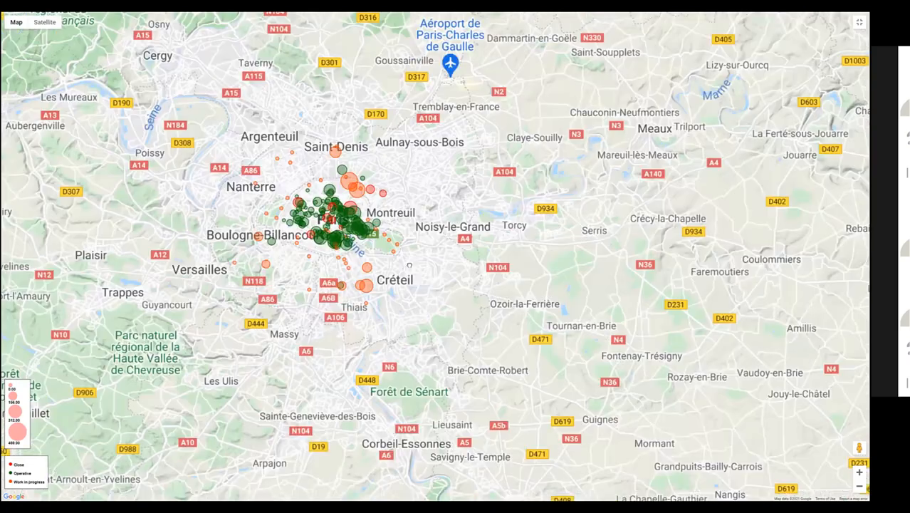
scroll(422, 268, up, 1)
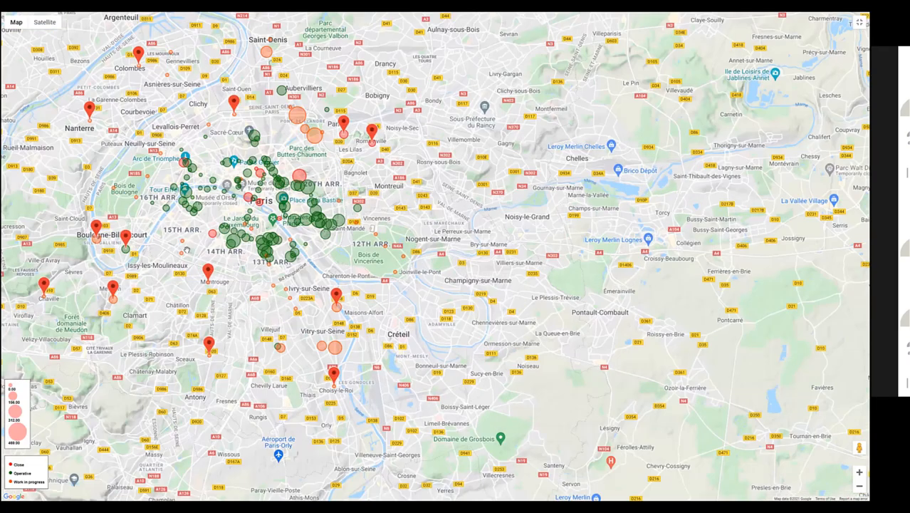
scroll(421, 267, up, 1)
scroll(404, 274, up, 1)
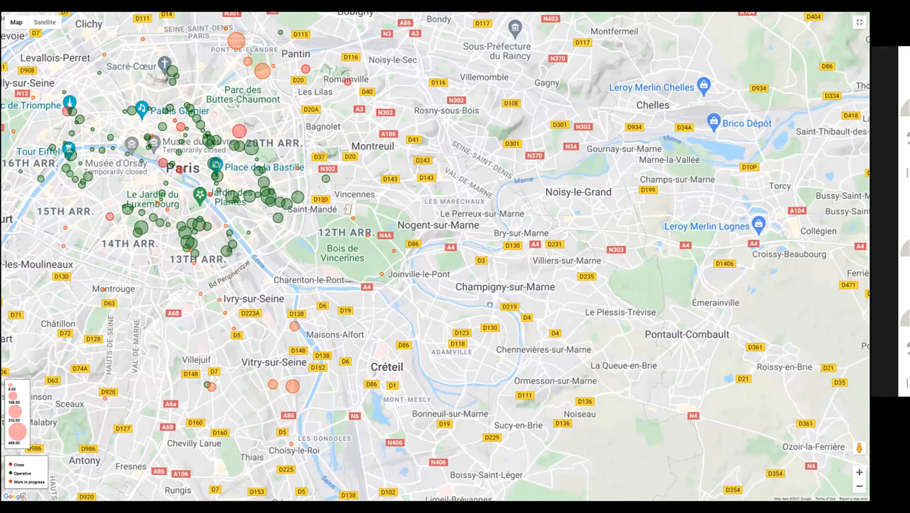
drag(475, 172, 684, 116)
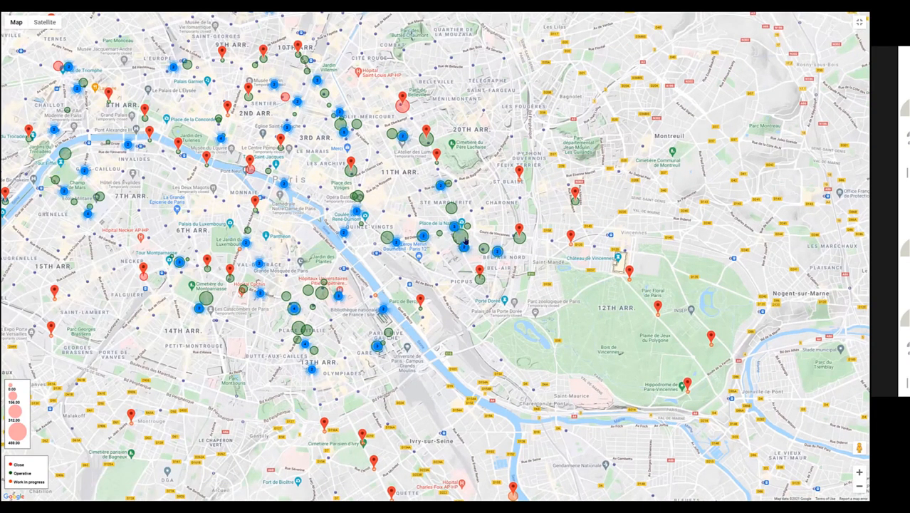
Step: Examine the status legend and the individual station markers in southern Paris street by street, leaving the full-screen map at the end
mouse_move(465, 241)
click(27, 481)
scroll(27, 482, up, 1)
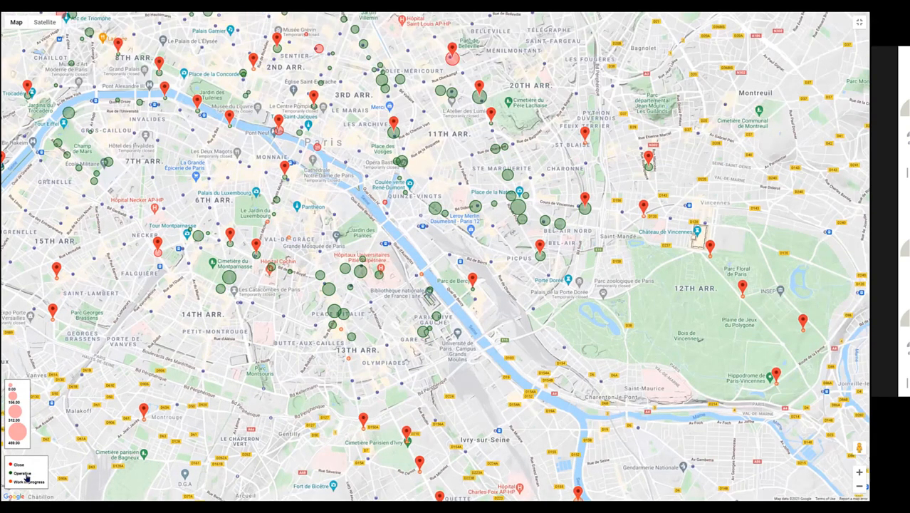
scroll(27, 478, up, 2)
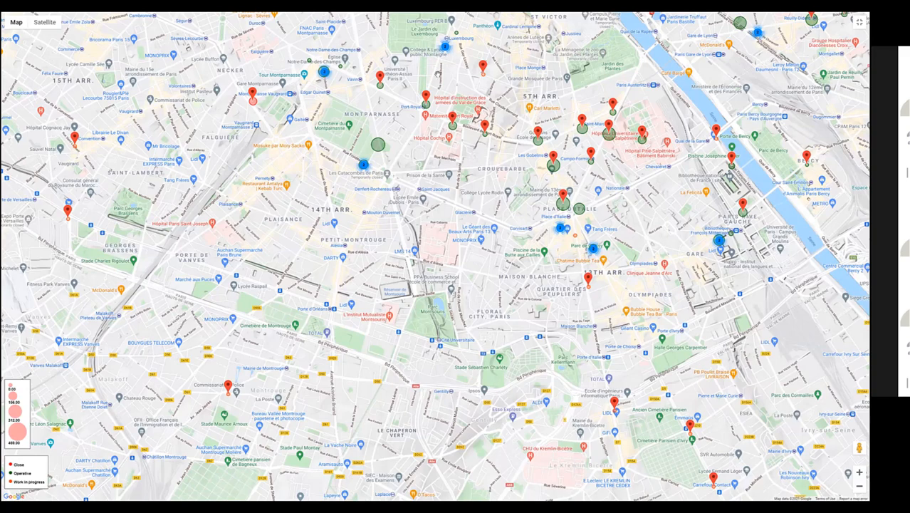
scroll(424, 59, up, 1)
scroll(418, 47, up, 1)
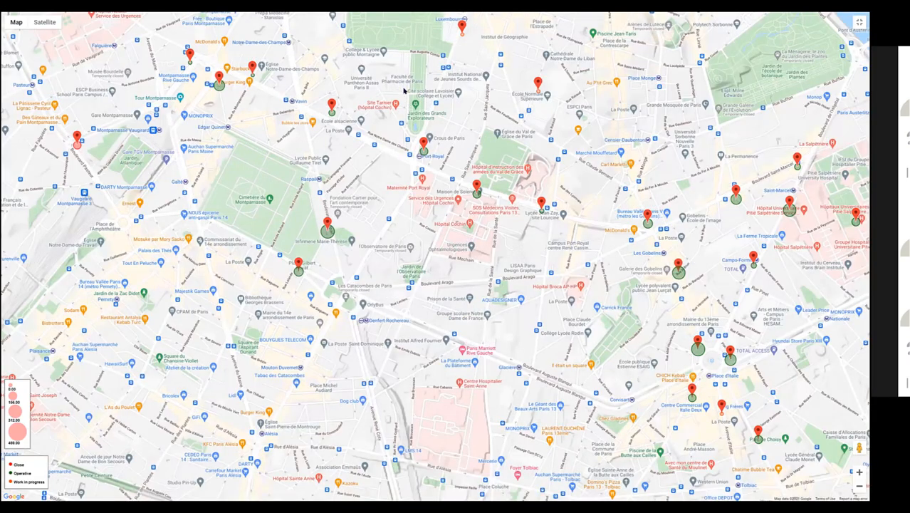
key(Escape)
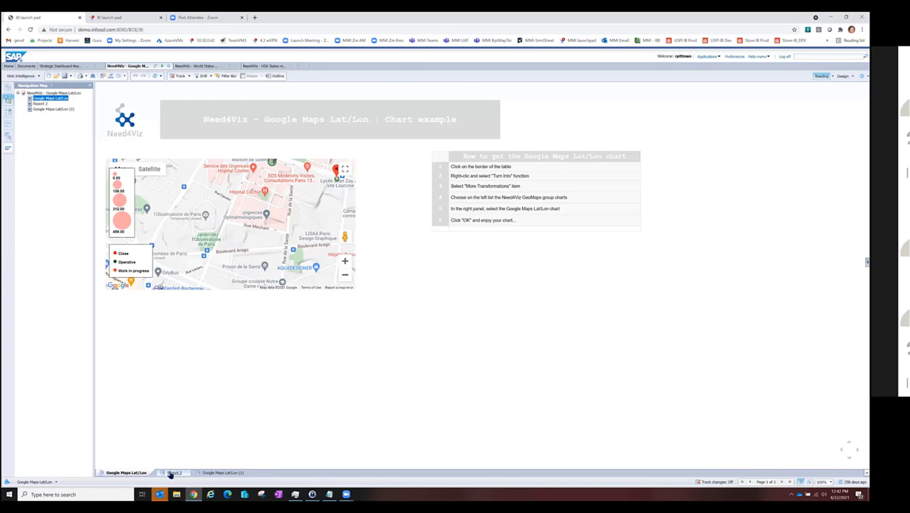
Step: Open the Google Maps Lat/Lon (1) report in design mode and widen its V_Tooltip column to show the full station texts
click(212, 473)
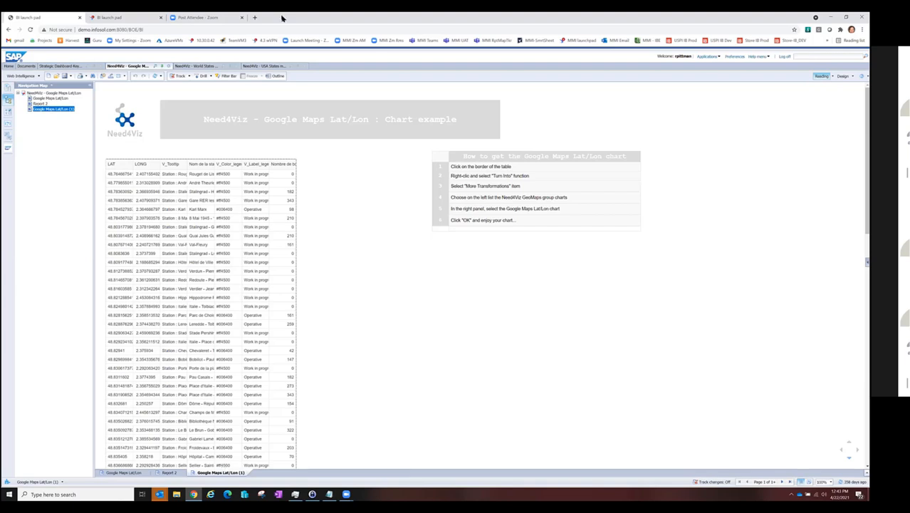
click(179, 175)
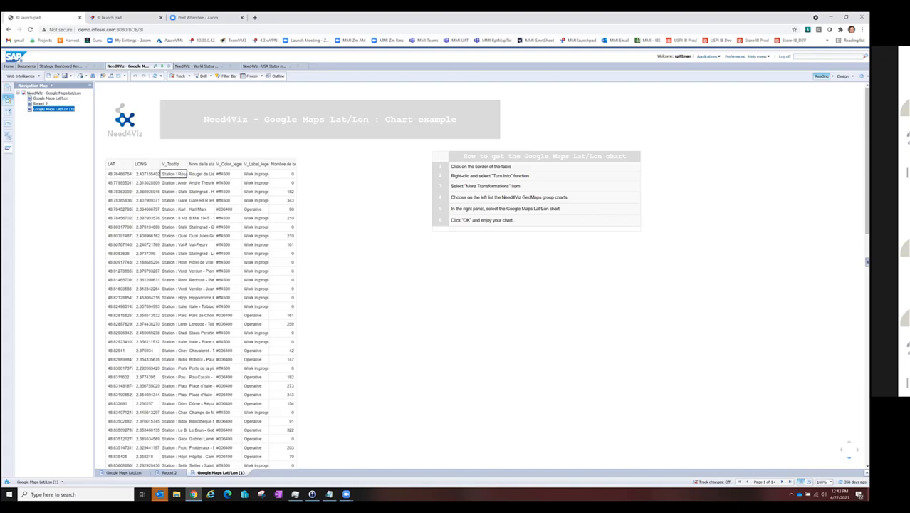
click(843, 76)
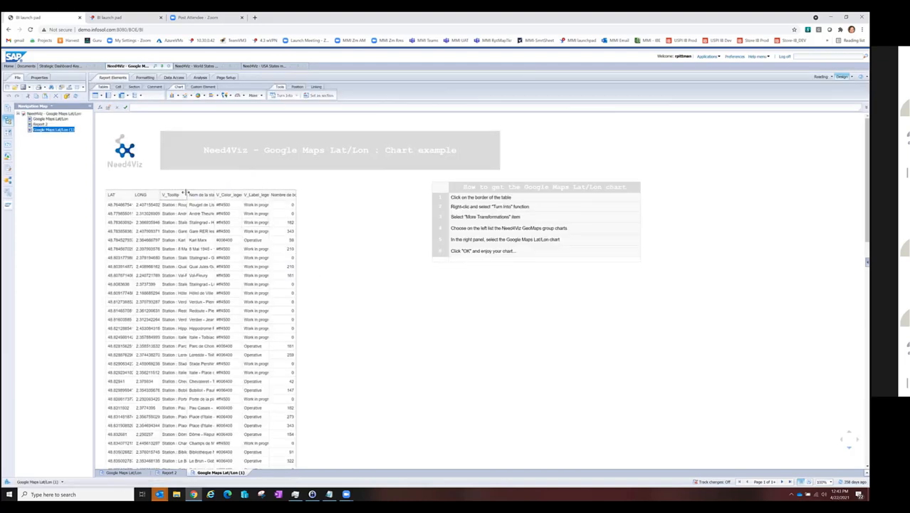
click(184, 194)
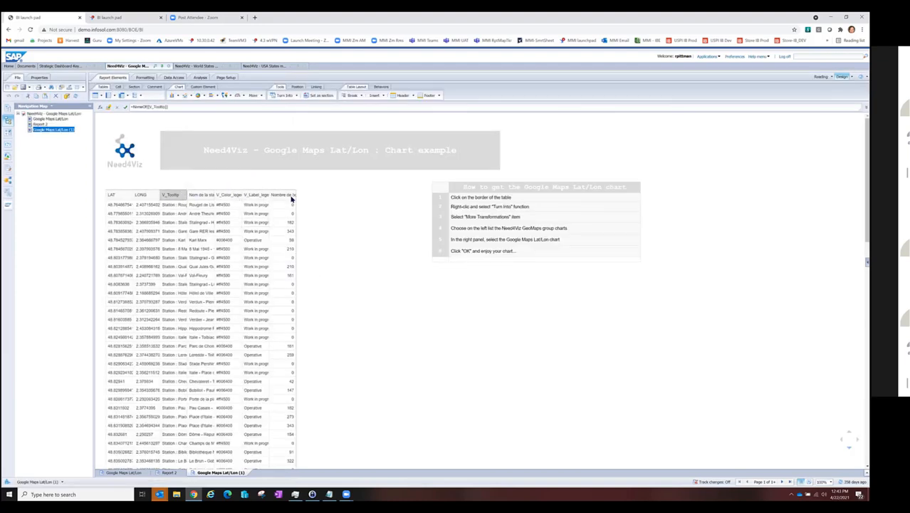
drag(290, 200, 292, 200)
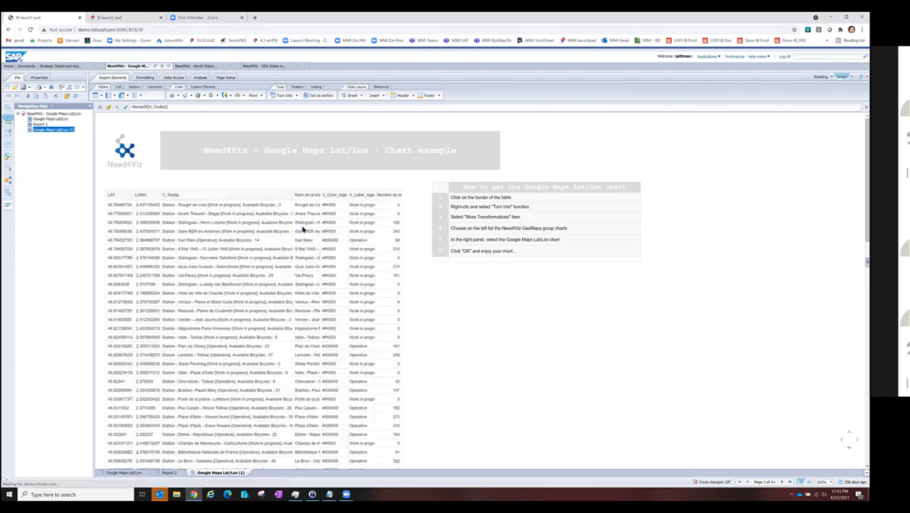
Step: Inspect the source table's tooltip, station name, color legend, label legend and numeric measure columns along with their formulas
click(248, 205)
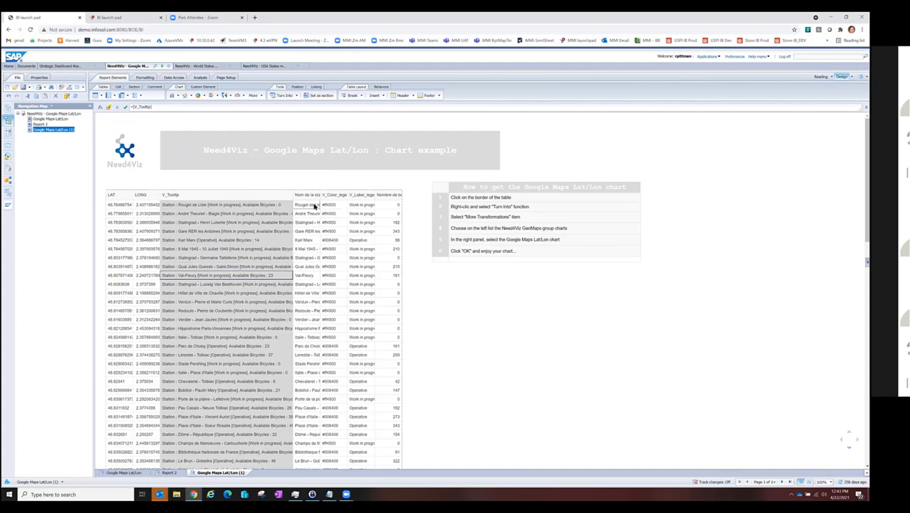
click(314, 205)
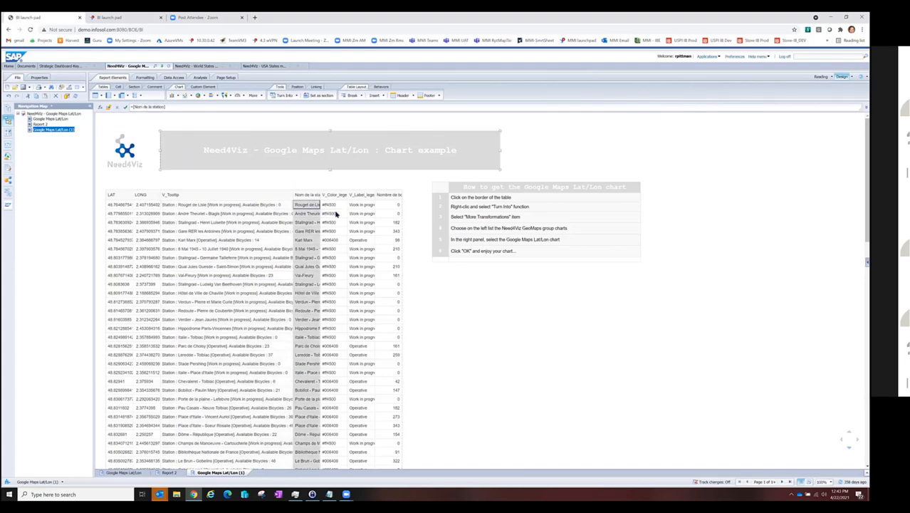
click(336, 207)
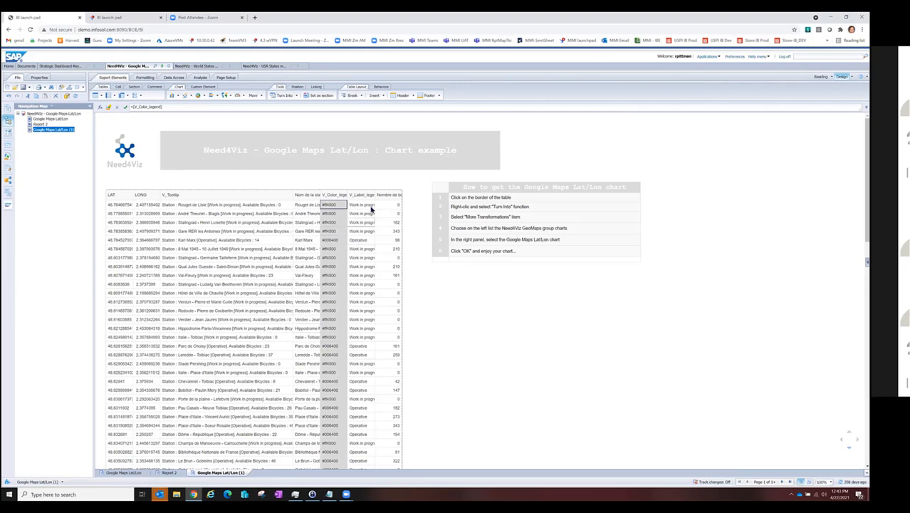
click(368, 206)
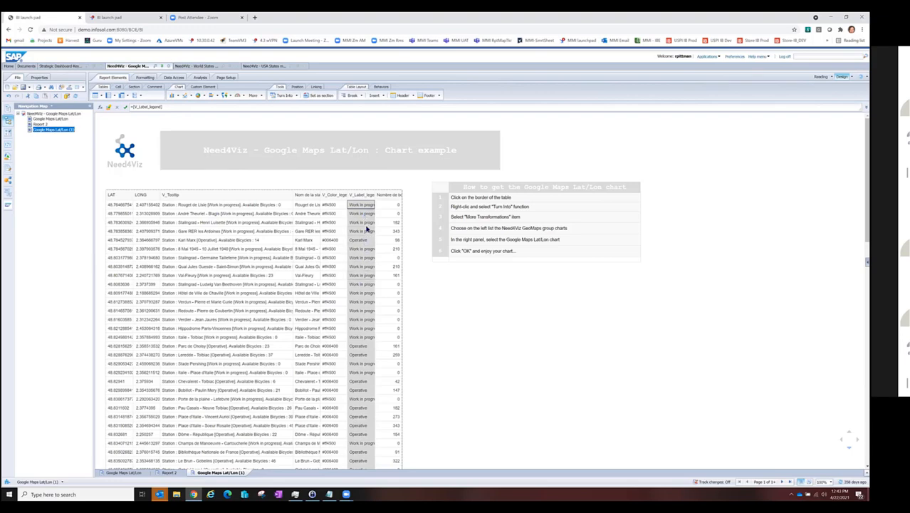
click(389, 224)
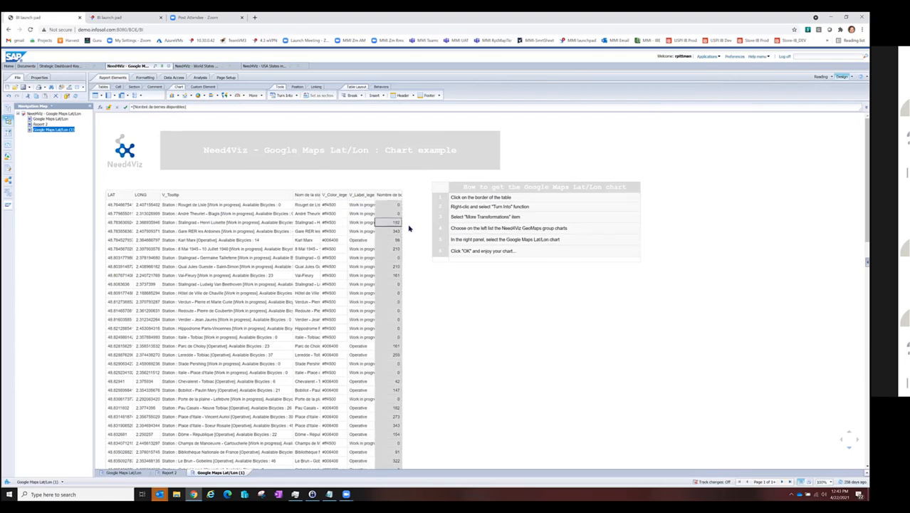
Step: Turn the station table into a Google Maps Lat/Lon chart from the N4V GeoMaps group, keeping the proposed column assignments
click(248, 188)
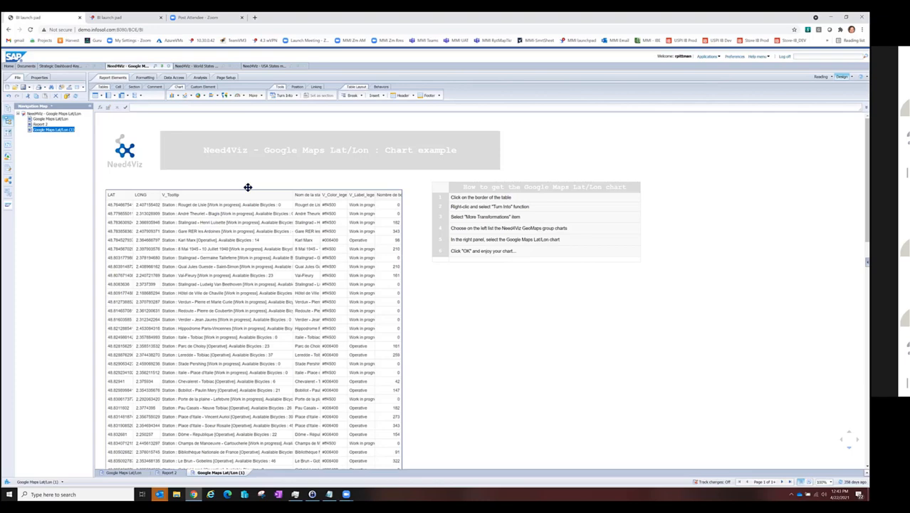
right_click(248, 187)
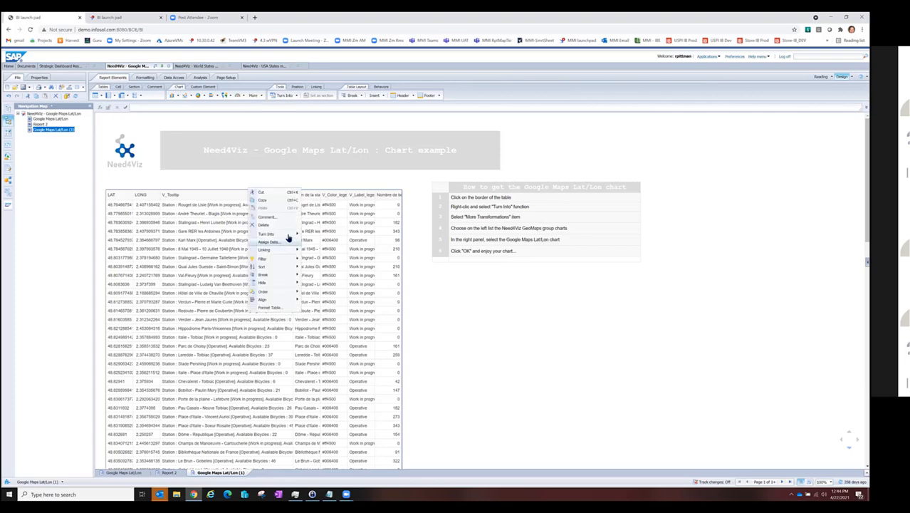
mouse_move(289, 237)
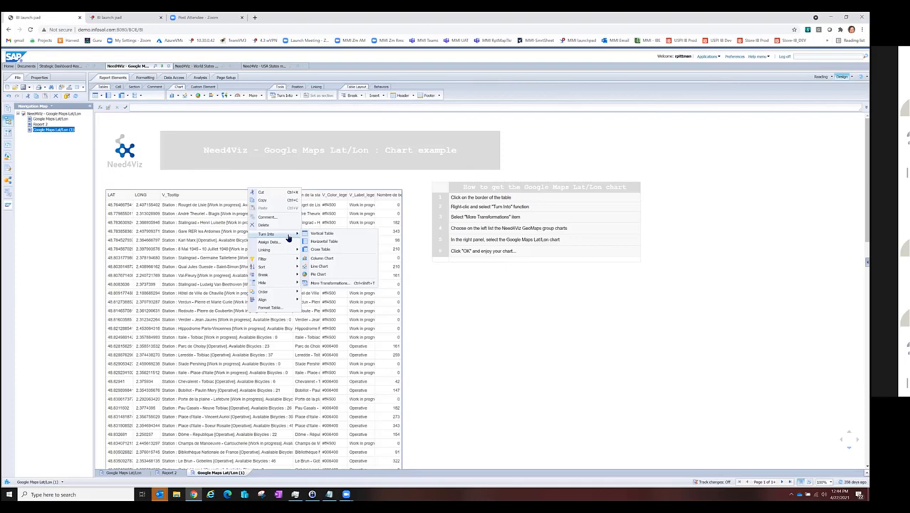
click(336, 284)
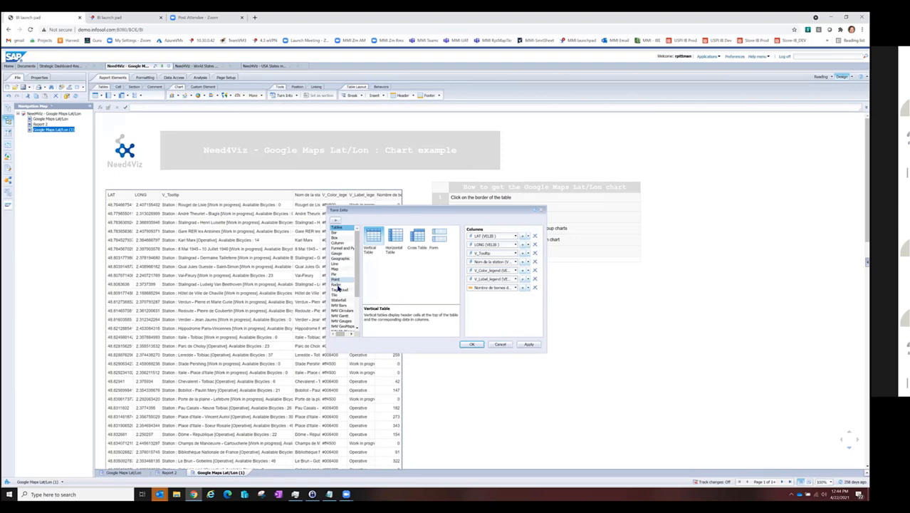
click(341, 321)
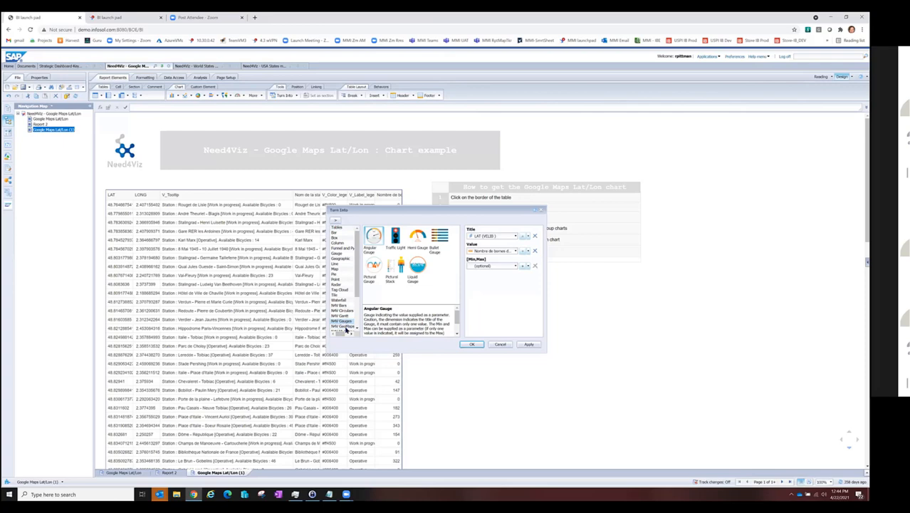
click(346, 326)
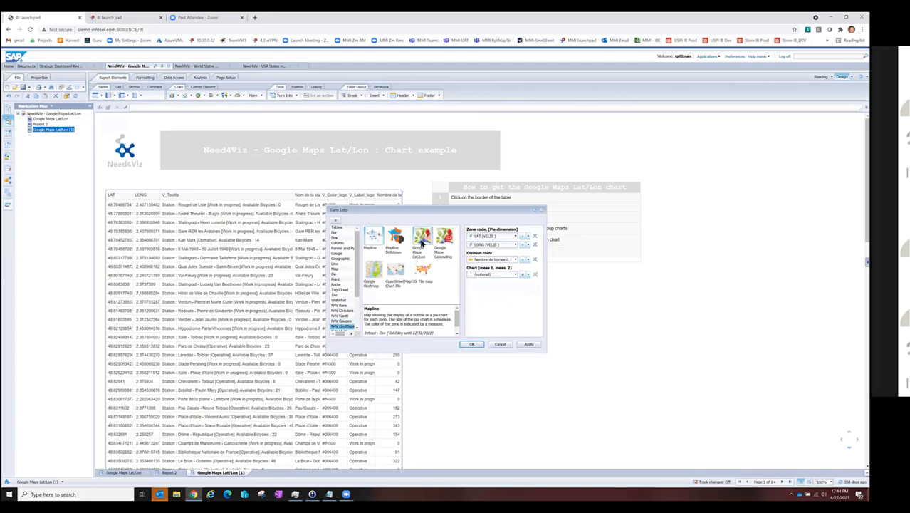
click(421, 242)
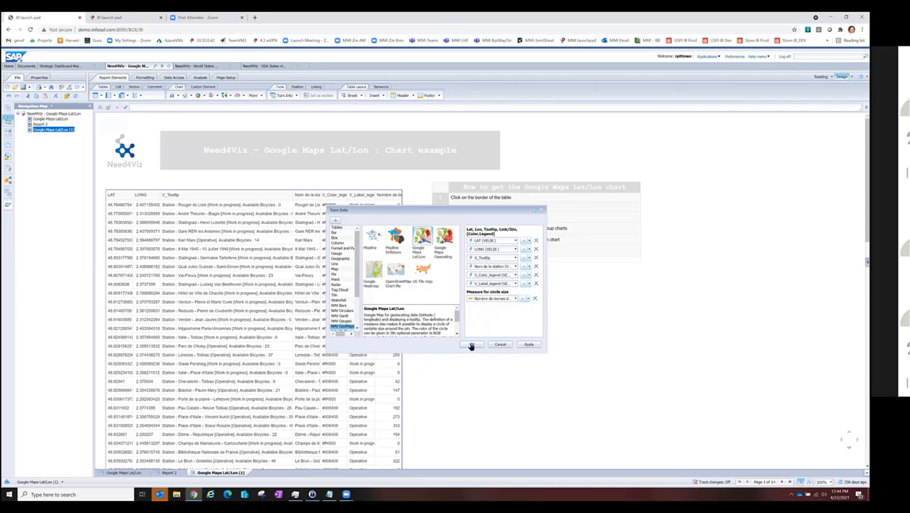
click(471, 345)
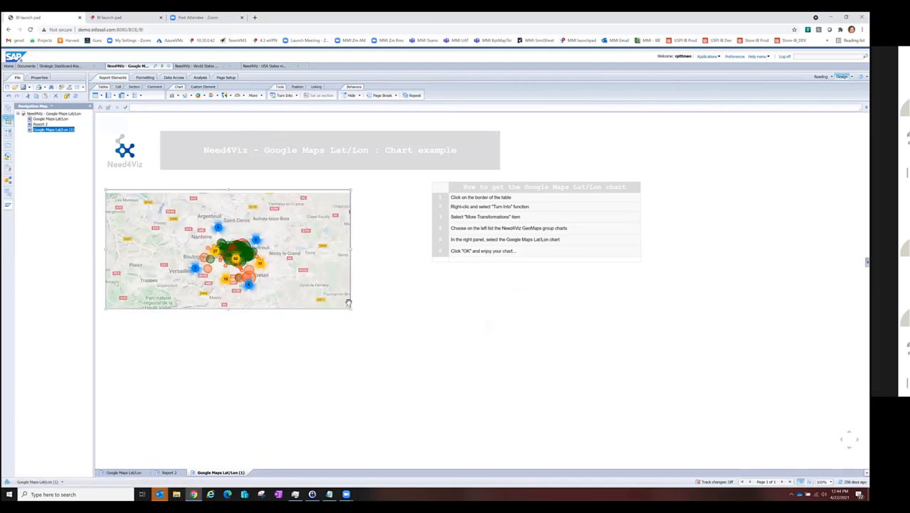
Step: Review the Google map chart's extended formatting parameters for legends, link element, drawing, measure, markers and global display, keeping the existing settings
right_click(350, 231)
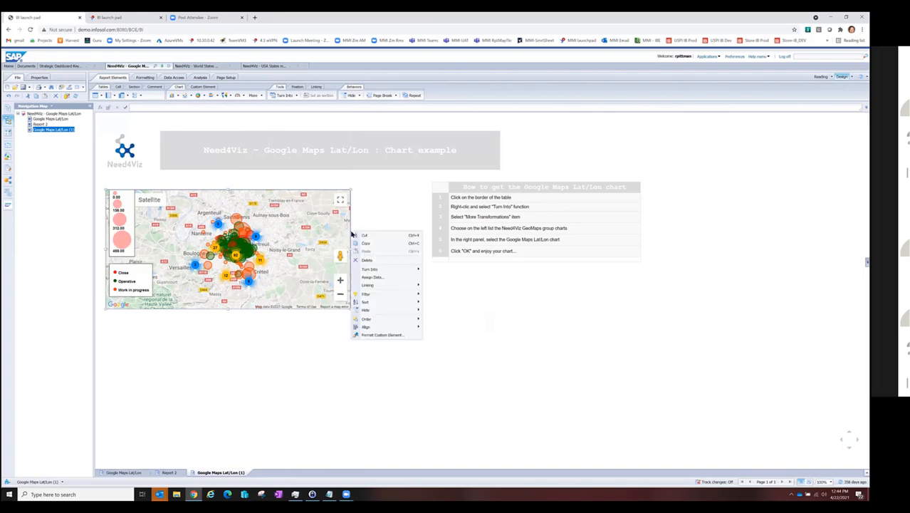
click(379, 336)
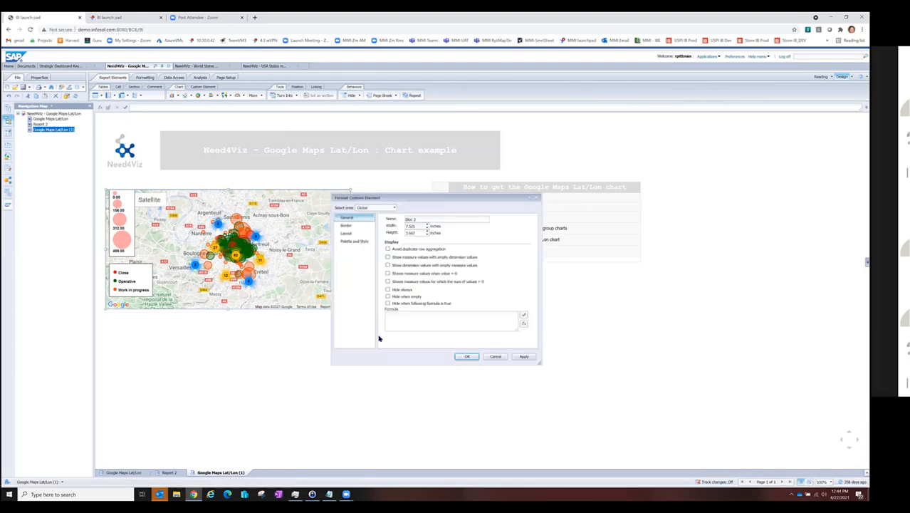
click(384, 208)
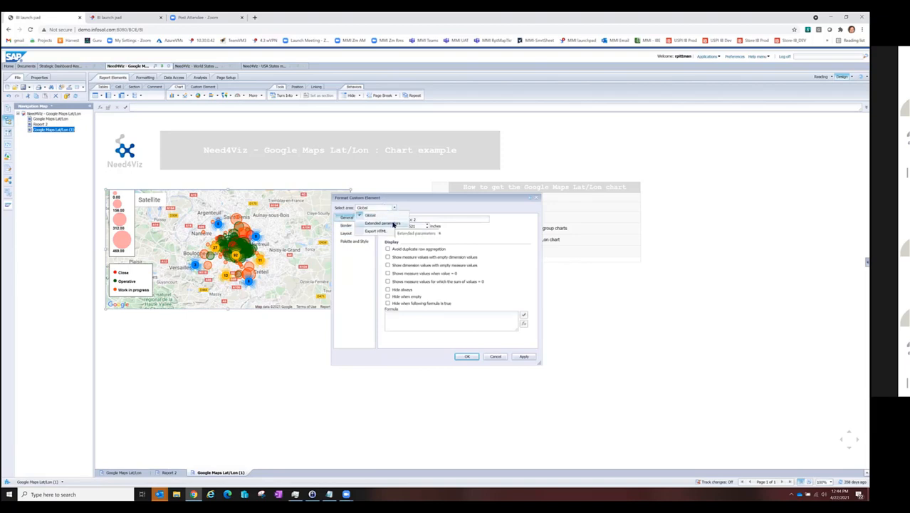
click(393, 224)
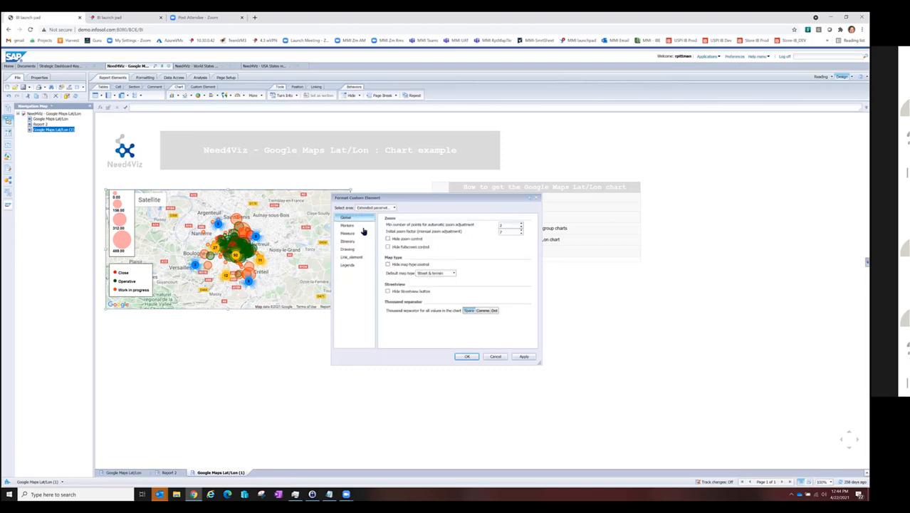
click(358, 266)
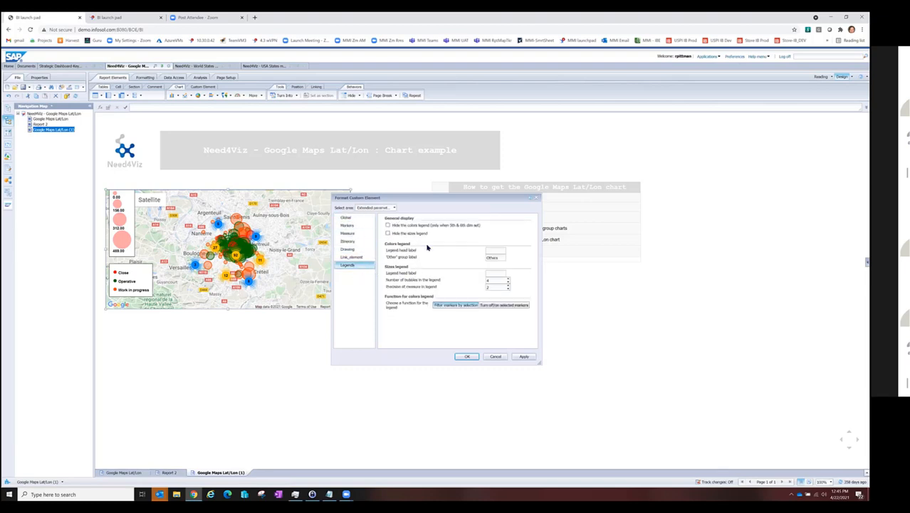
click(356, 257)
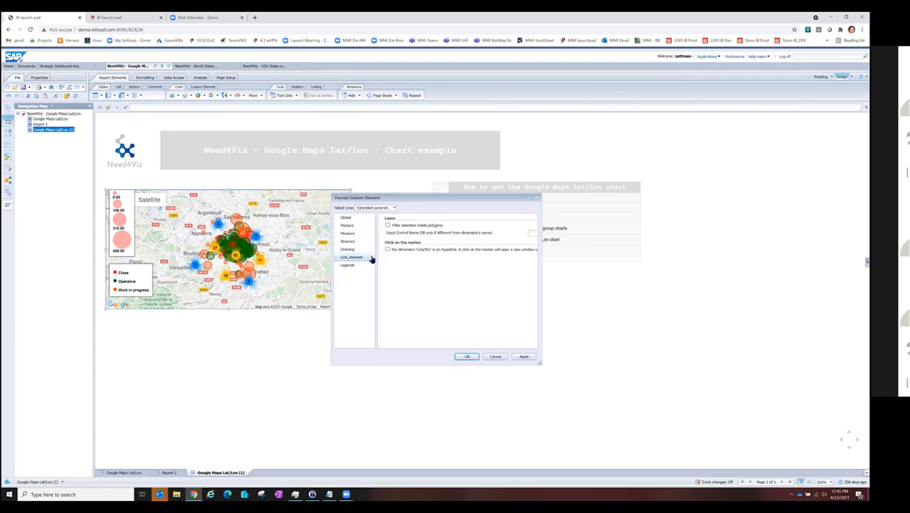
click(363, 249)
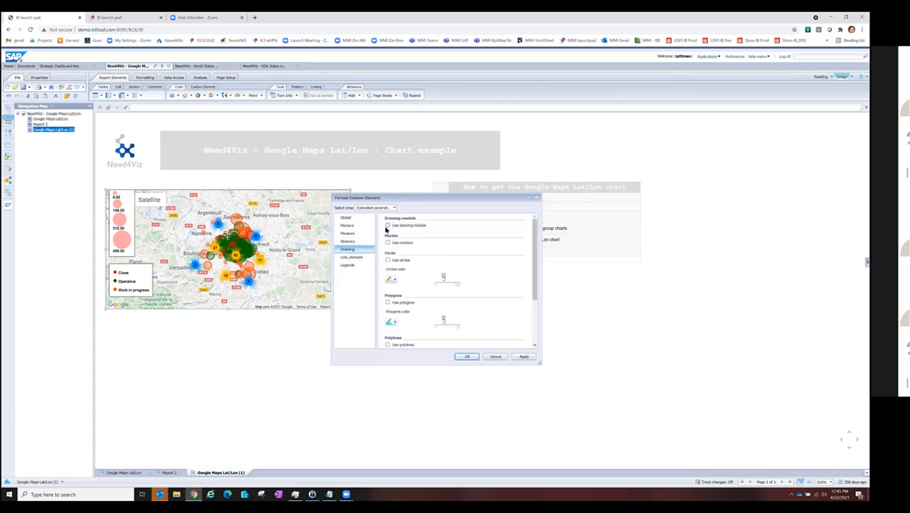
click(365, 235)
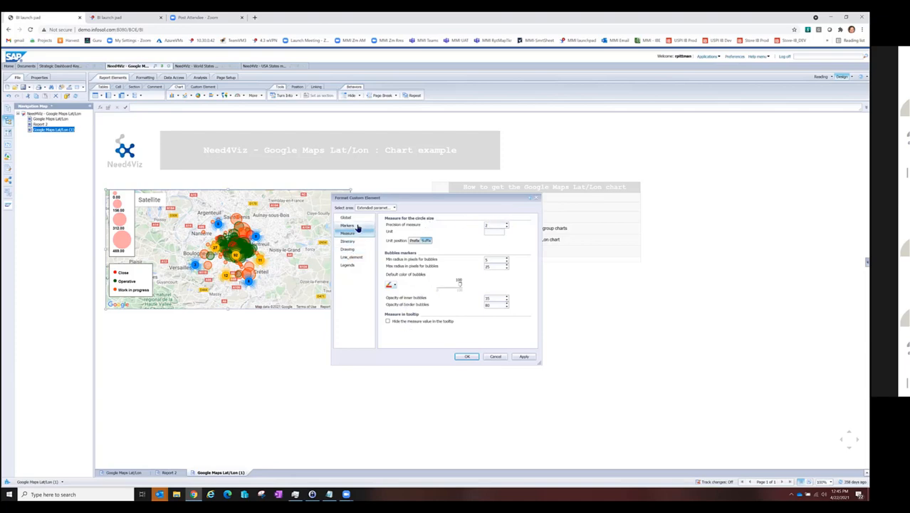
click(358, 227)
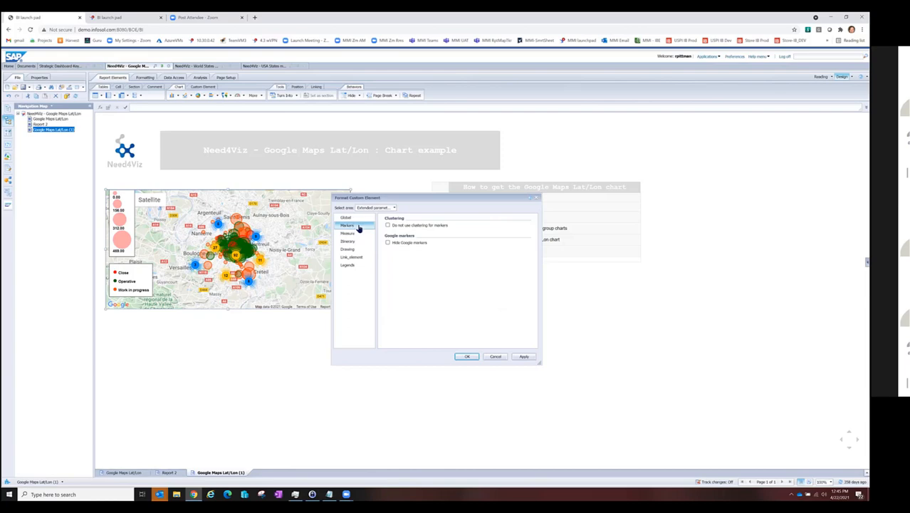
click(353, 219)
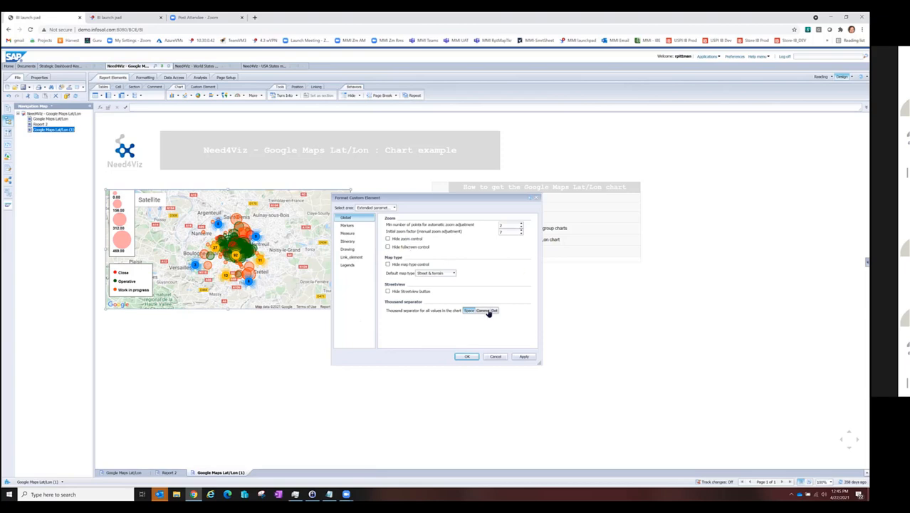
click(469, 357)
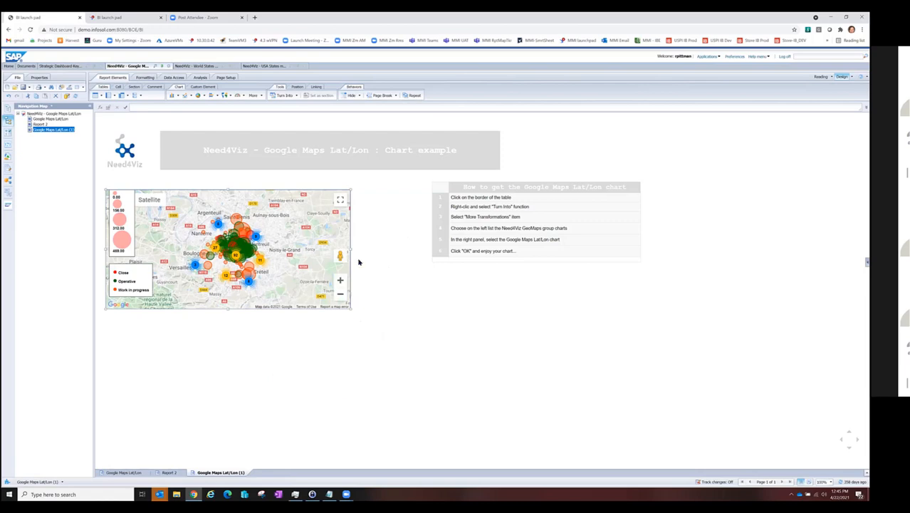
Step: Switch to the Need4Viz World States map document and view its World States codes translation table
click(188, 65)
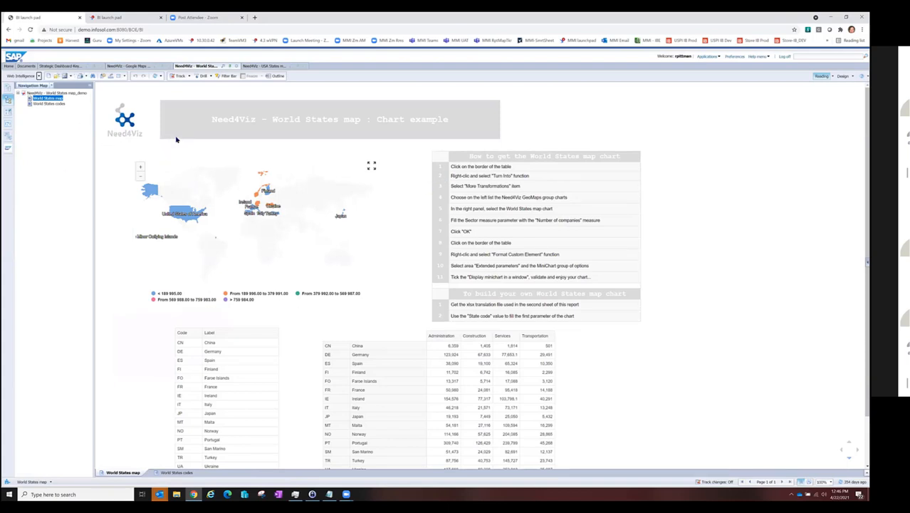
click(176, 473)
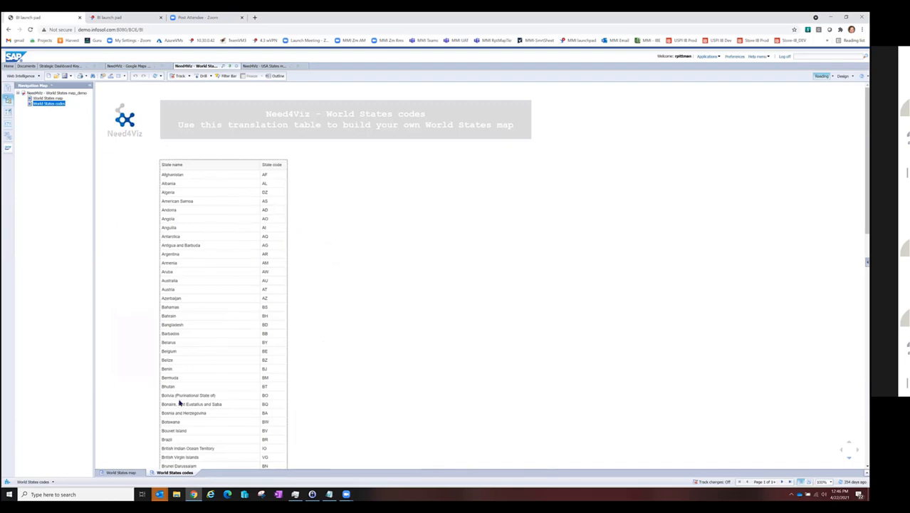
Step: Return to the World States map report, show the map in full screen and display the United States of America mini chart
click(119, 473)
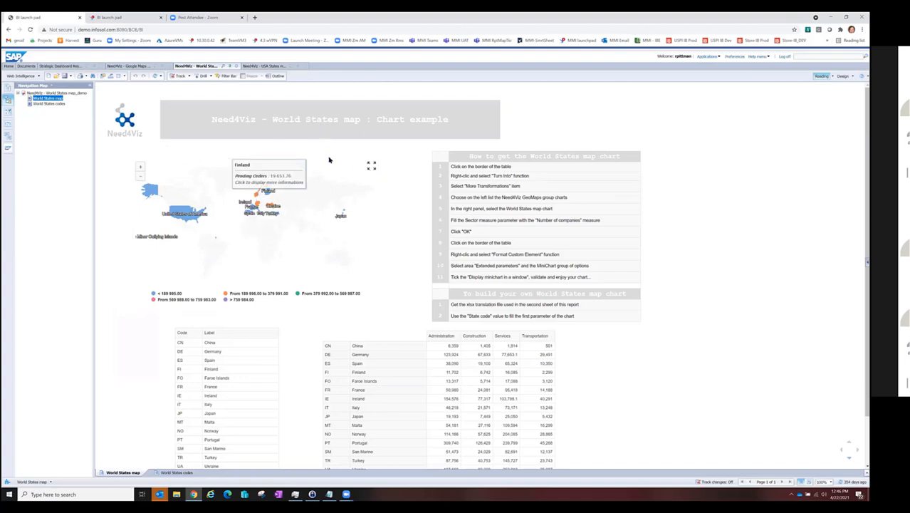
click(371, 166)
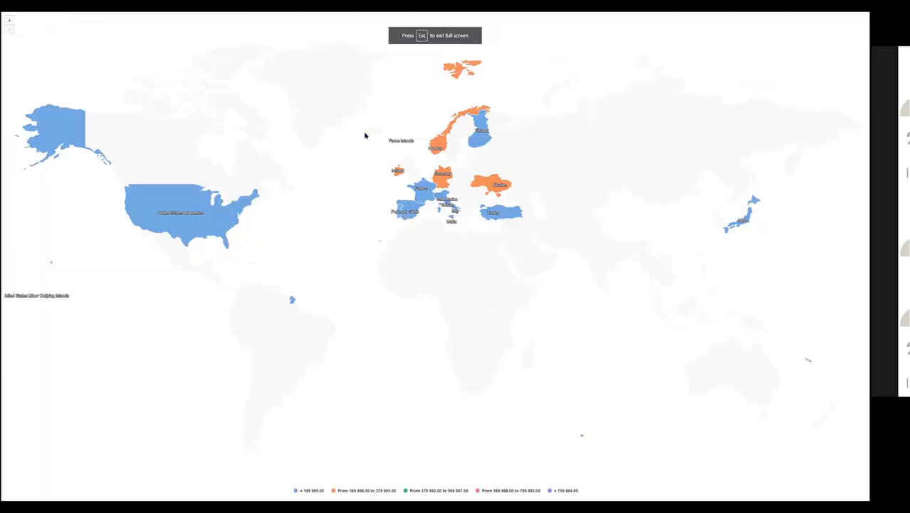
click(197, 226)
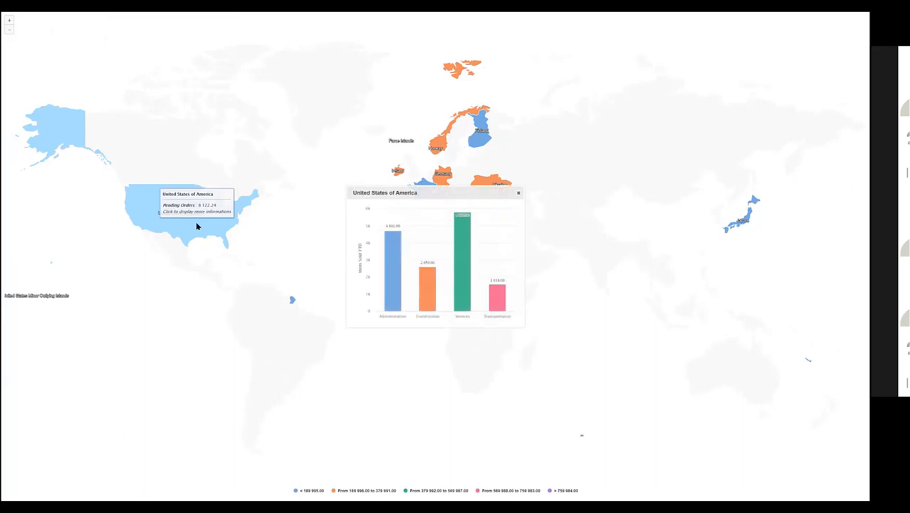
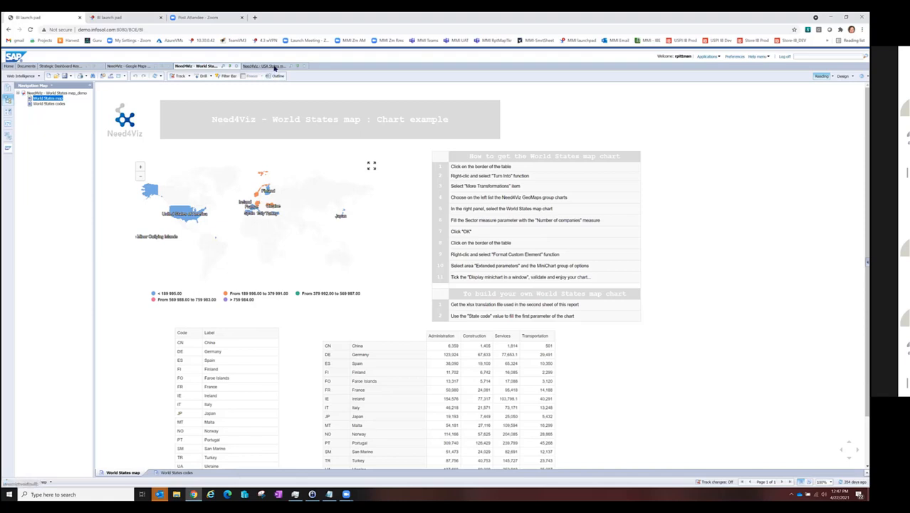
Step: View the Need4Viz USA States map document and start a new Web Intelligence document on the Financial Sales 2011 universe
click(275, 68)
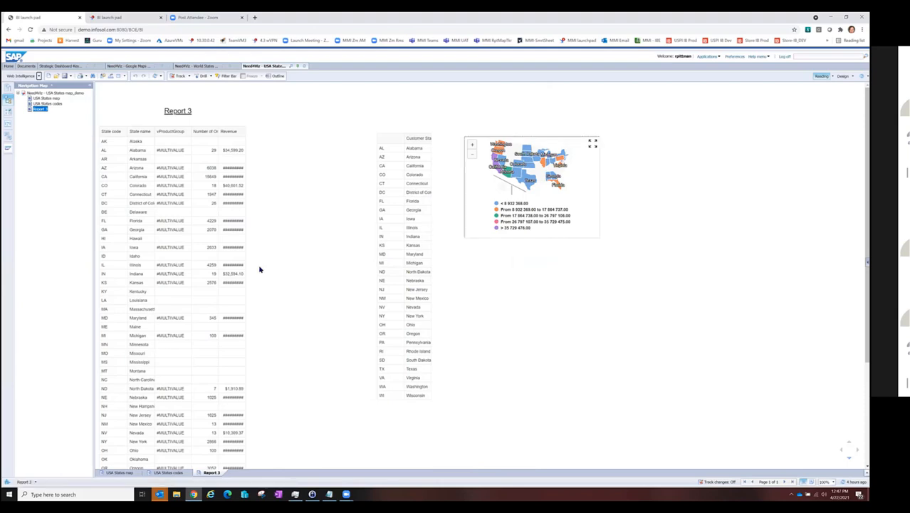
click(709, 59)
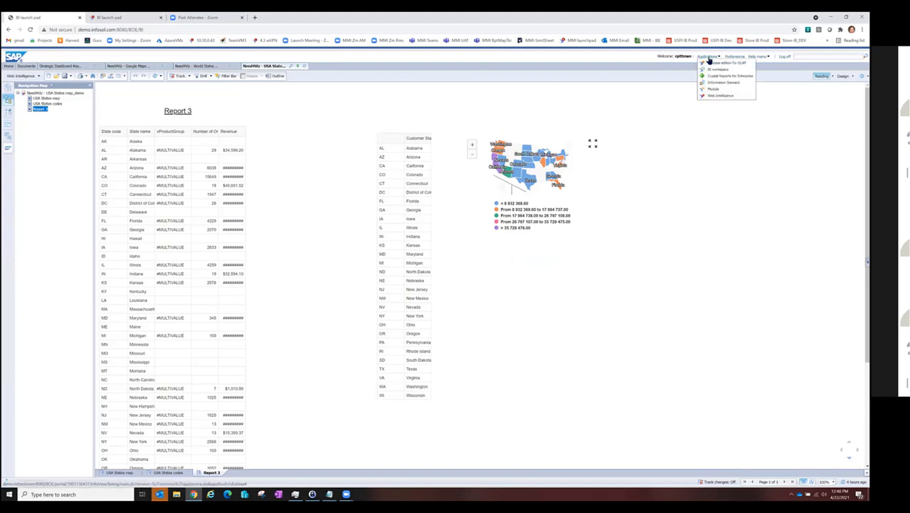
click(712, 97)
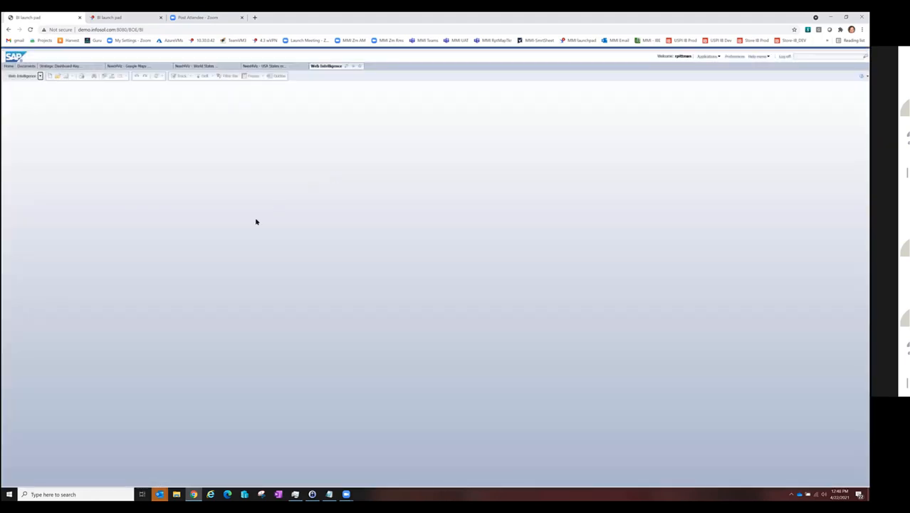
click(49, 76)
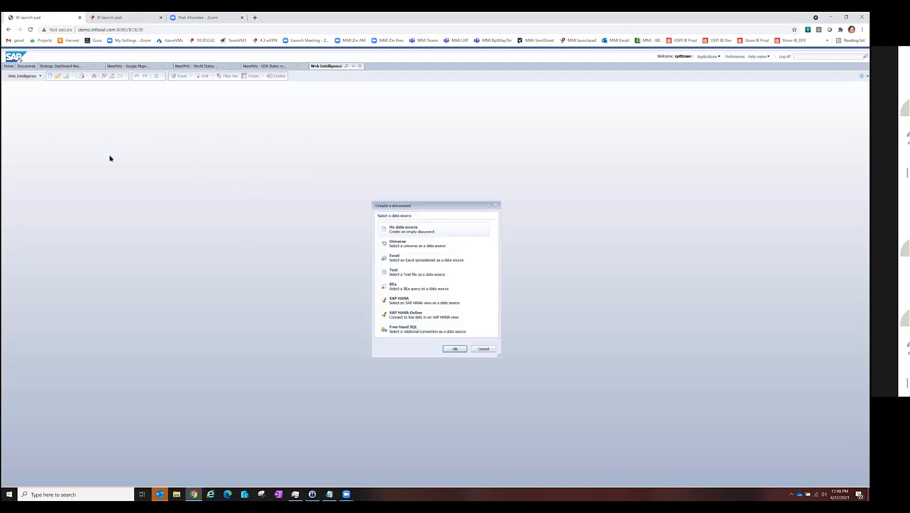
double_click(416, 247)
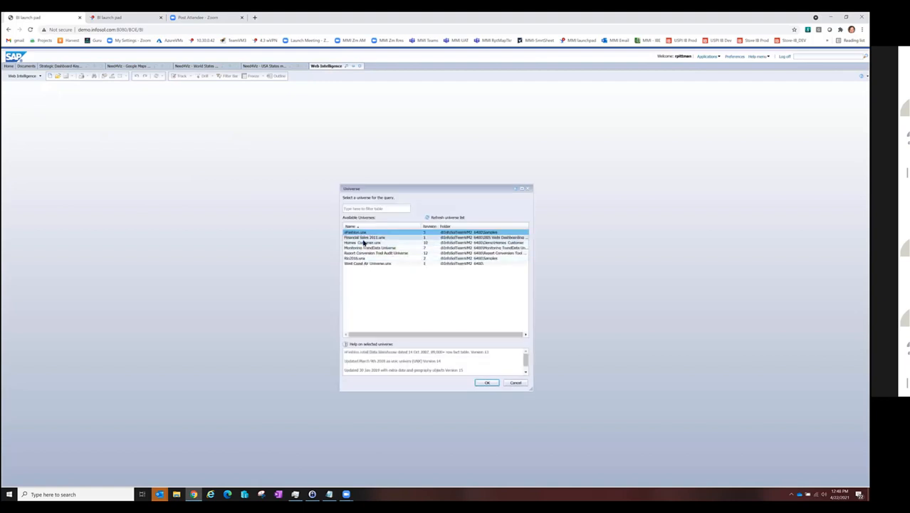
double_click(364, 237)
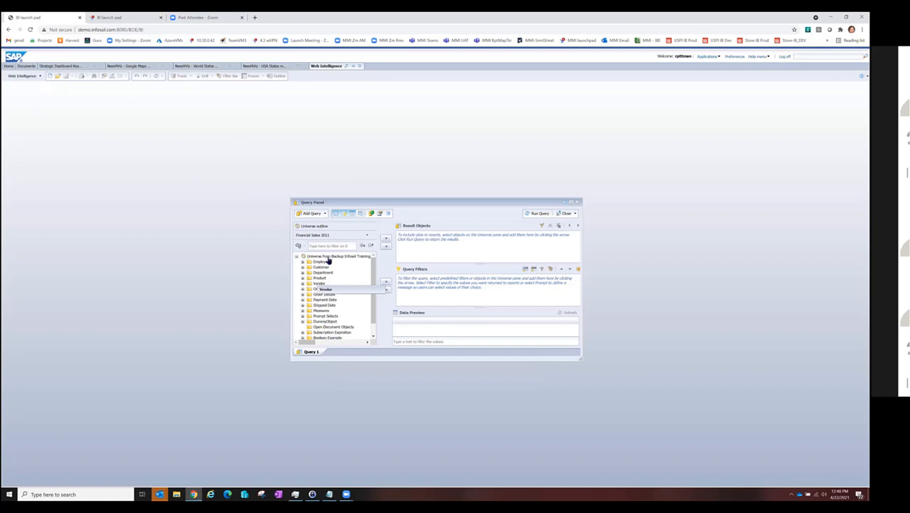
Step: Build a query with Customer State, Product Group, Revenue and Number of Orders as result objects and run it
click(302, 267)
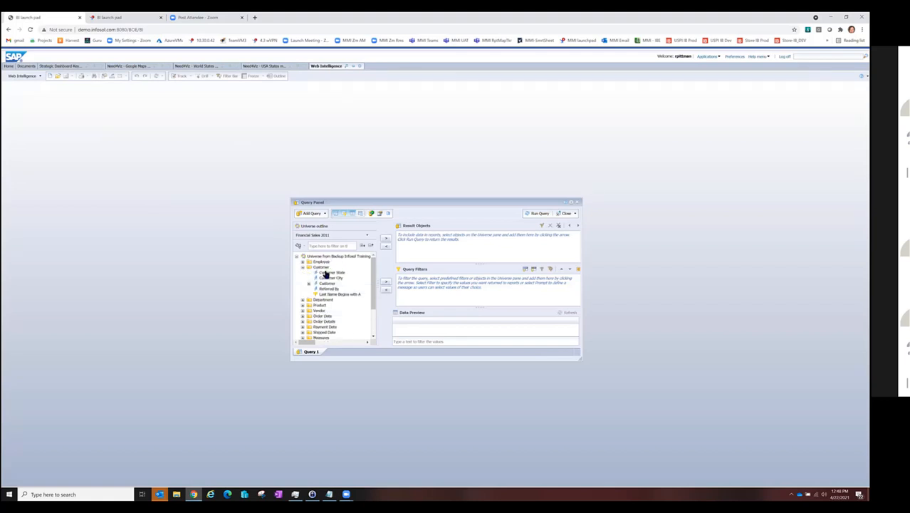
double_click(324, 273)
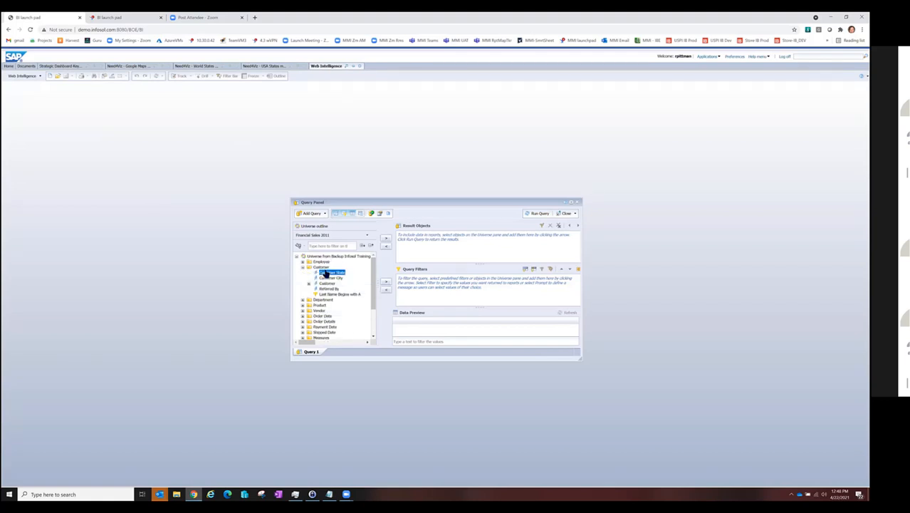
click(302, 306)
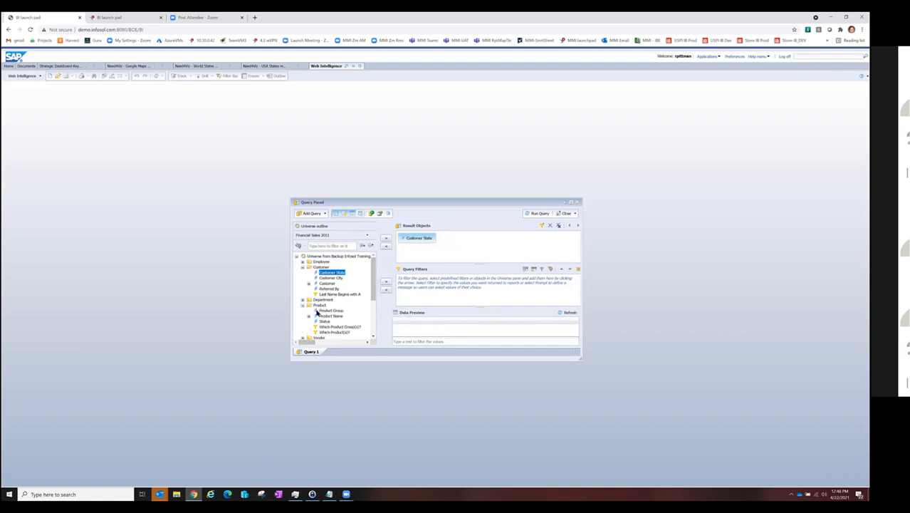
double_click(322, 311)
scroll(316, 324, down, 5)
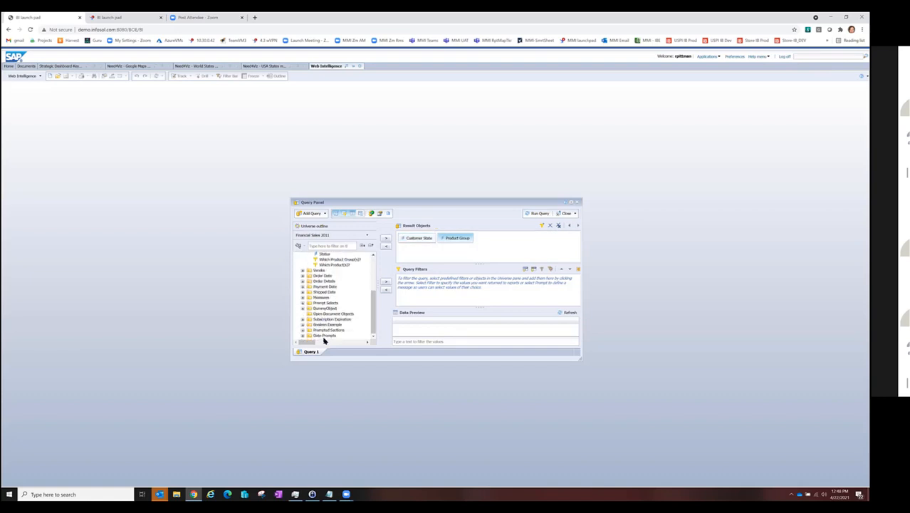
click(302, 297)
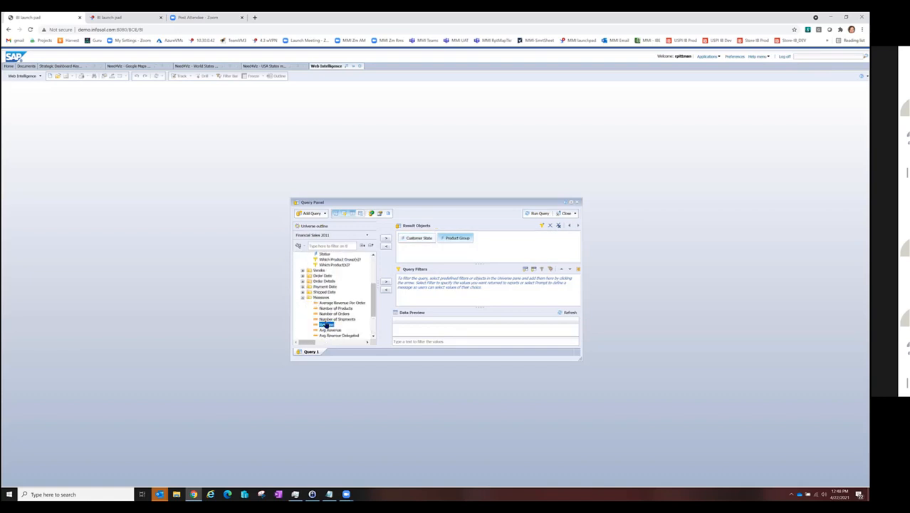
double_click(326, 324)
double_click(332, 313)
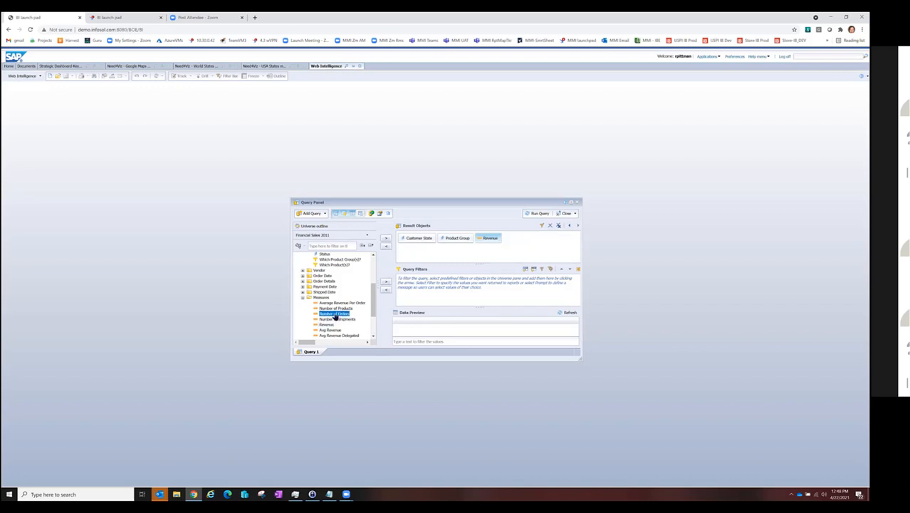
click(538, 213)
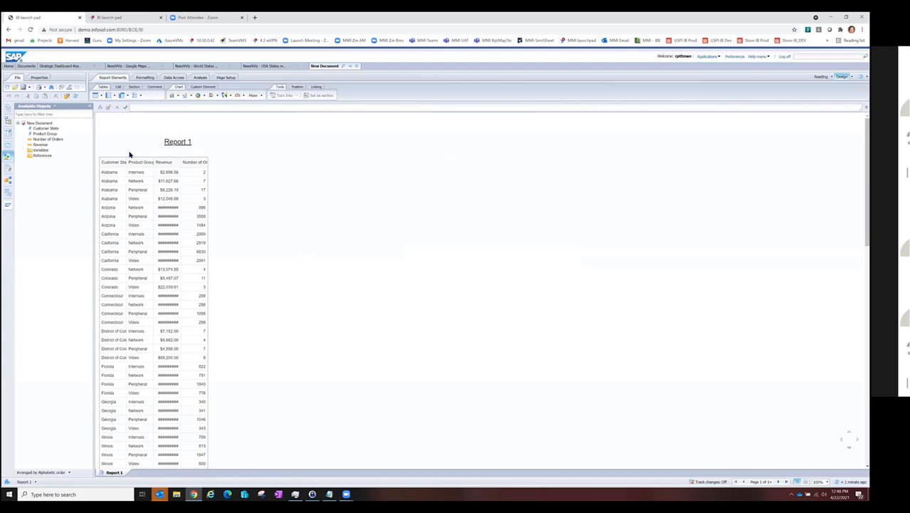
Step: Shift the report table slightly right and start a new dimension variable using the state abbreviation formula copied from Notepad
drag(137, 157, 162, 157)
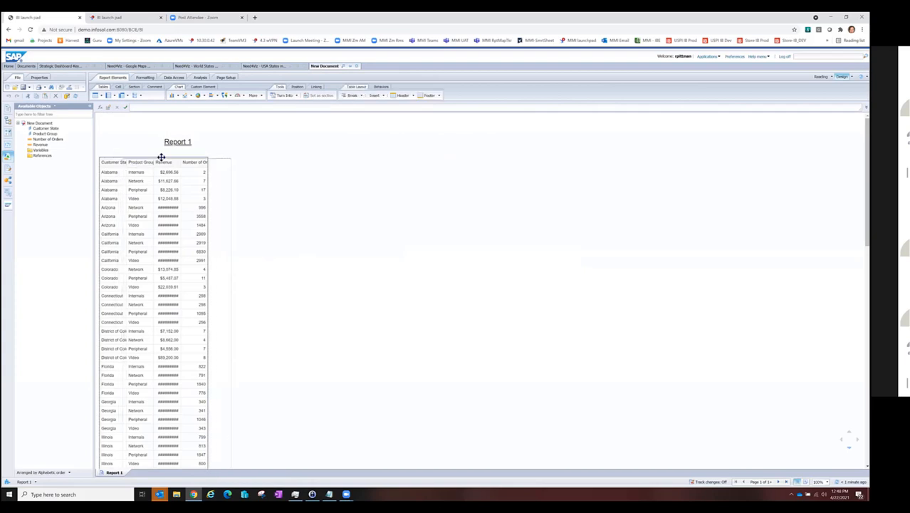
click(39, 150)
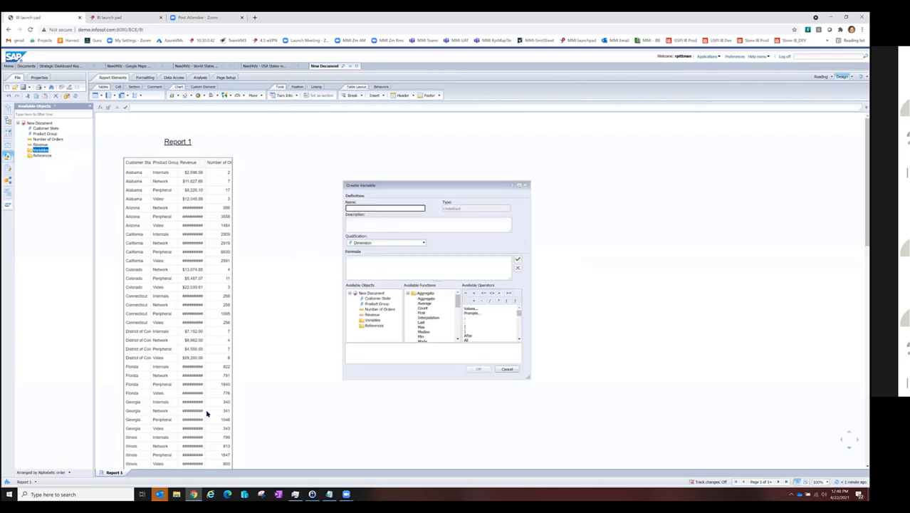
click(328, 493)
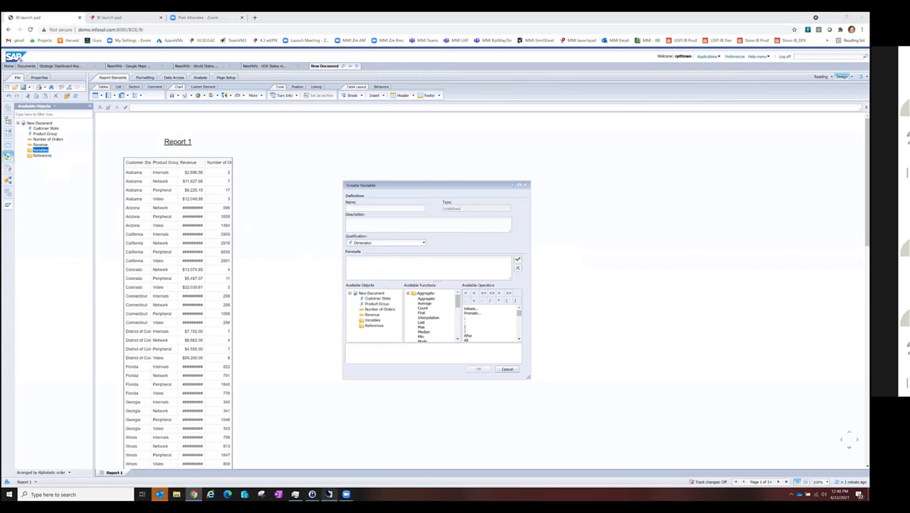
drag(210, 145, 44, 114)
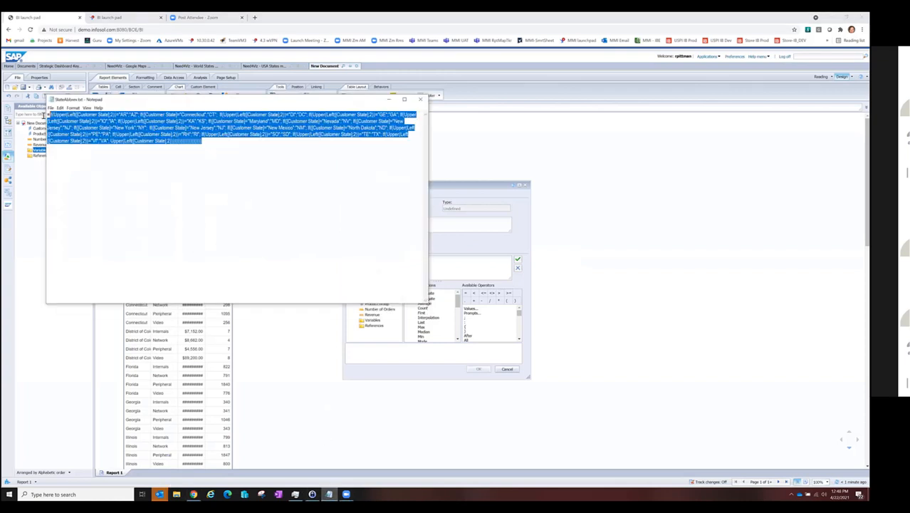
click(473, 267)
key(ctrl+v)
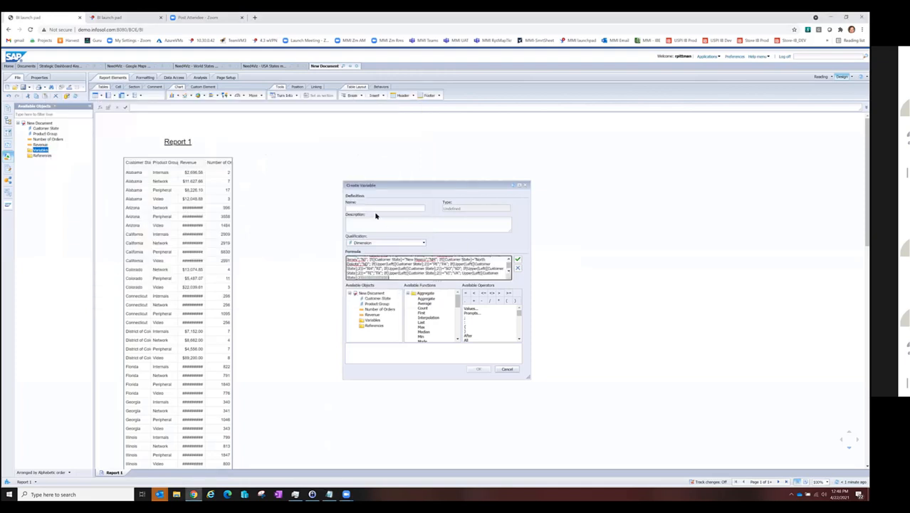
Step: Name the variable StateAbbr, create it and insert it as the first column of the table before Customer State
scroll(381, 268, up, 5)
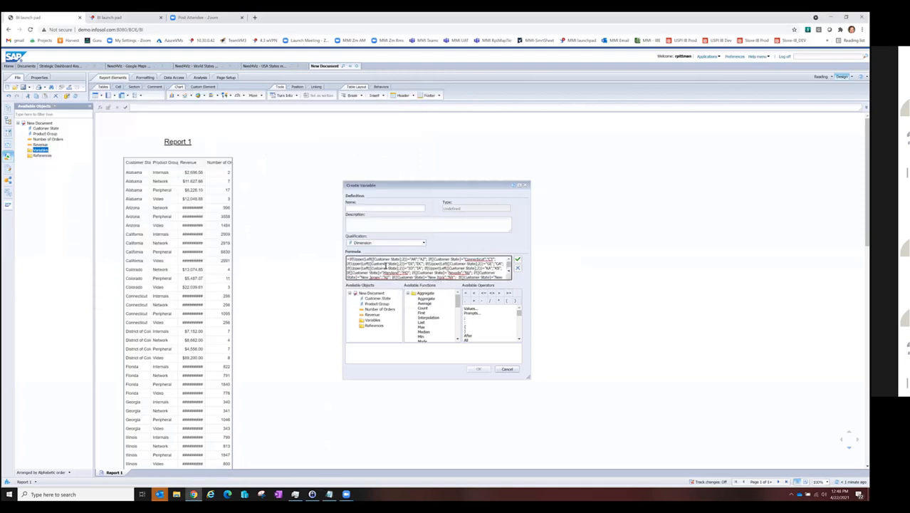
click(390, 206)
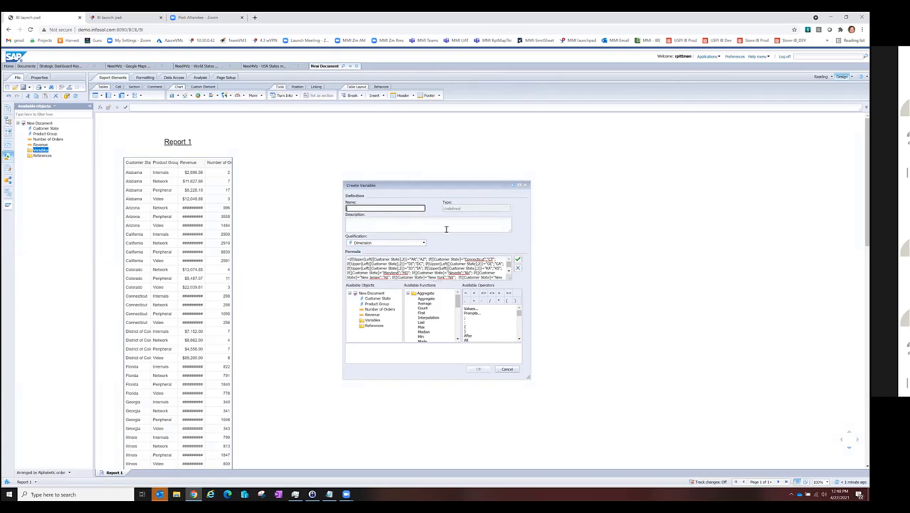
text(StateAbbr)
click(473, 370)
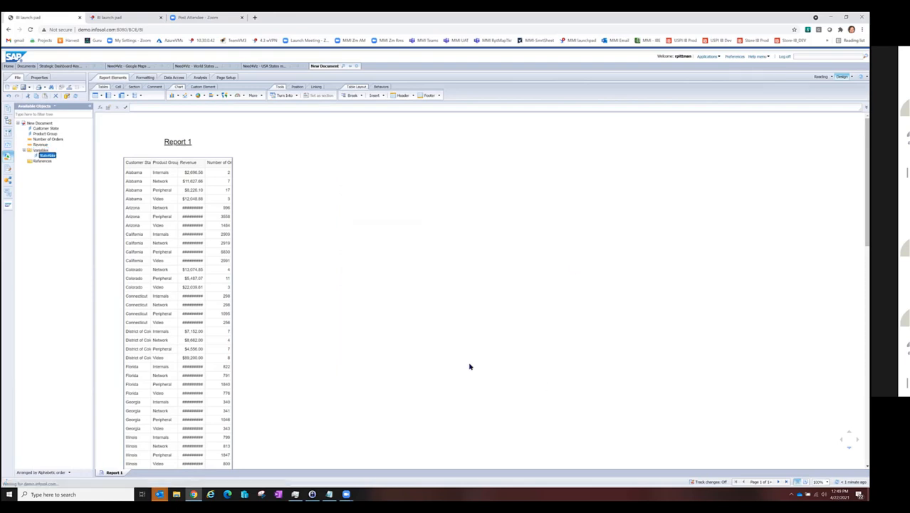
drag(46, 156, 127, 176)
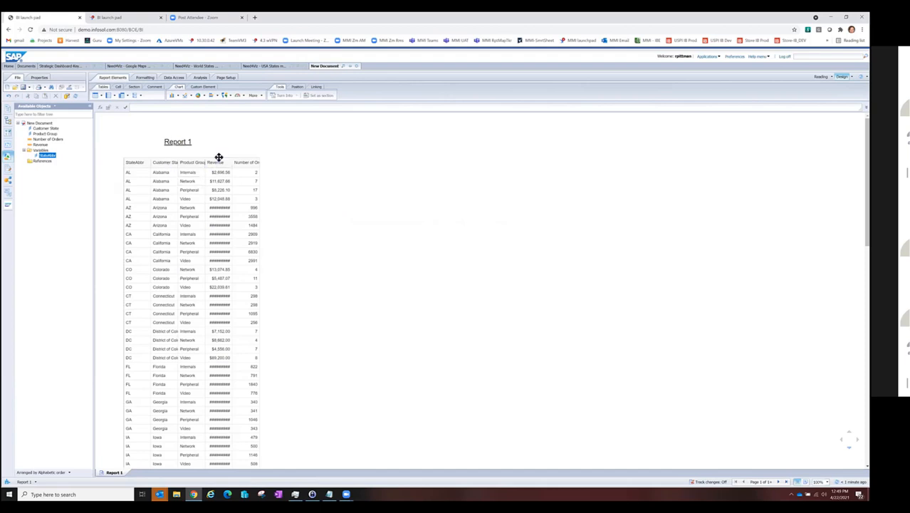
Step: Turn the table into a Mapline chart from the N4V GeoMaps group, changing the pie dimension and adding a chart measure
click(219, 161)
right_click(218, 161)
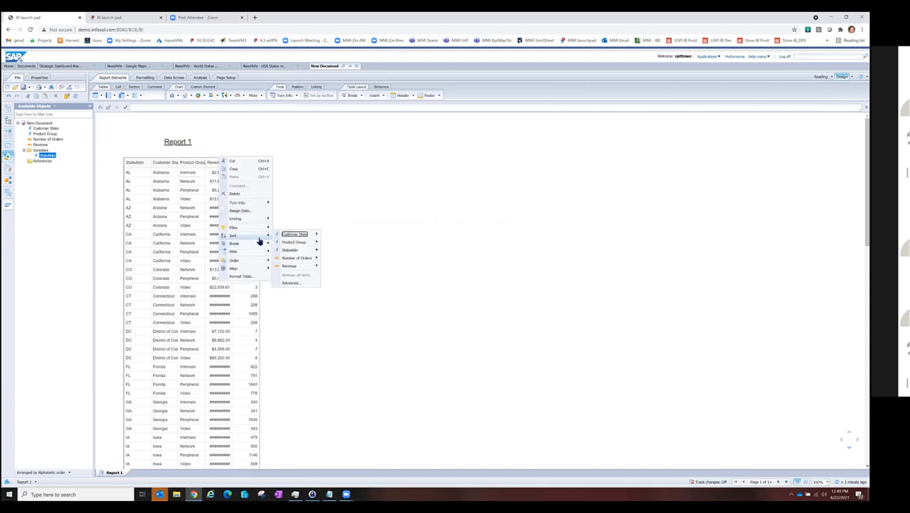
mouse_move(260, 202)
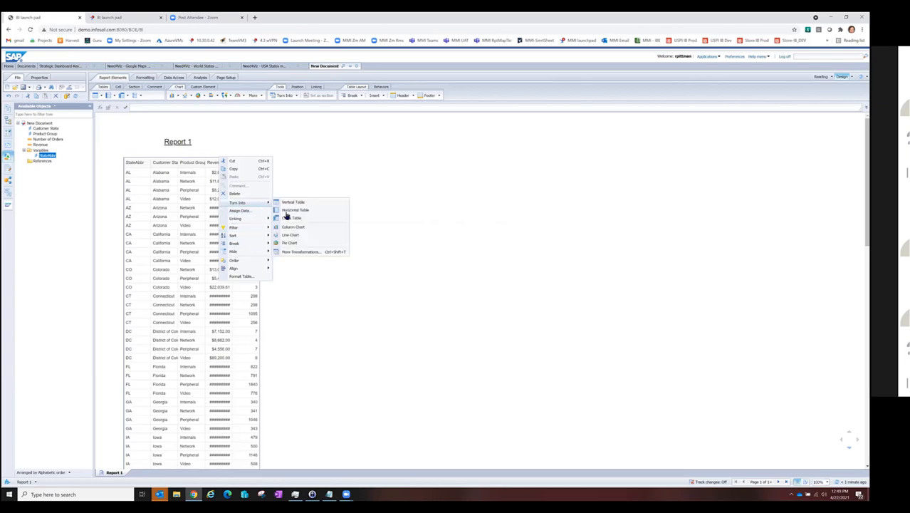
click(299, 252)
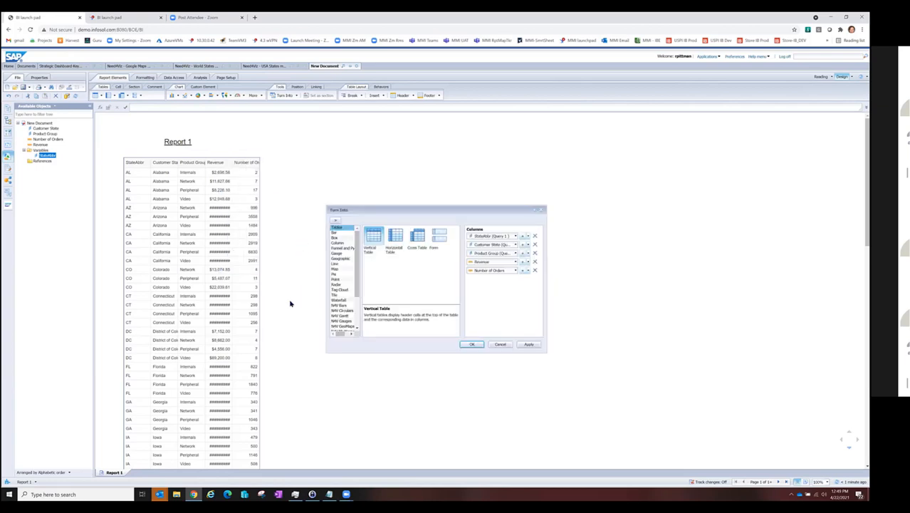
click(345, 326)
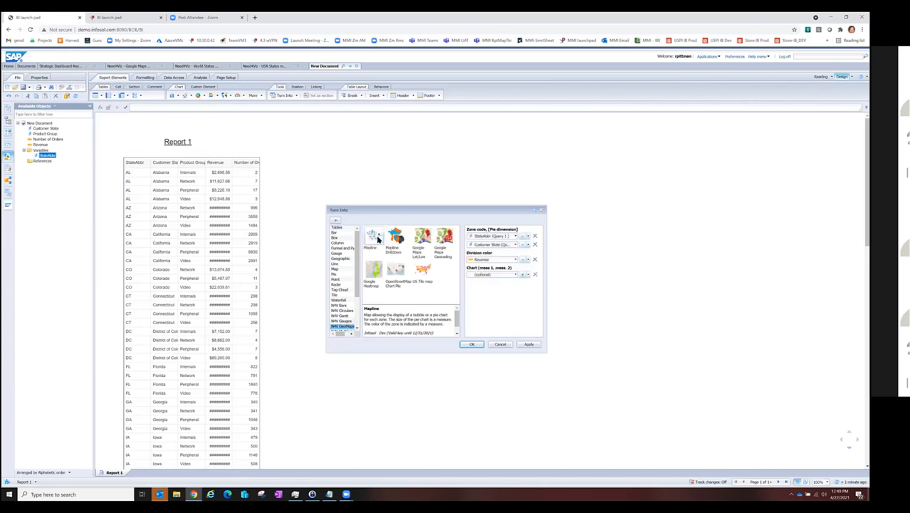
click(515, 245)
click(500, 264)
click(515, 277)
click(498, 293)
click(470, 345)
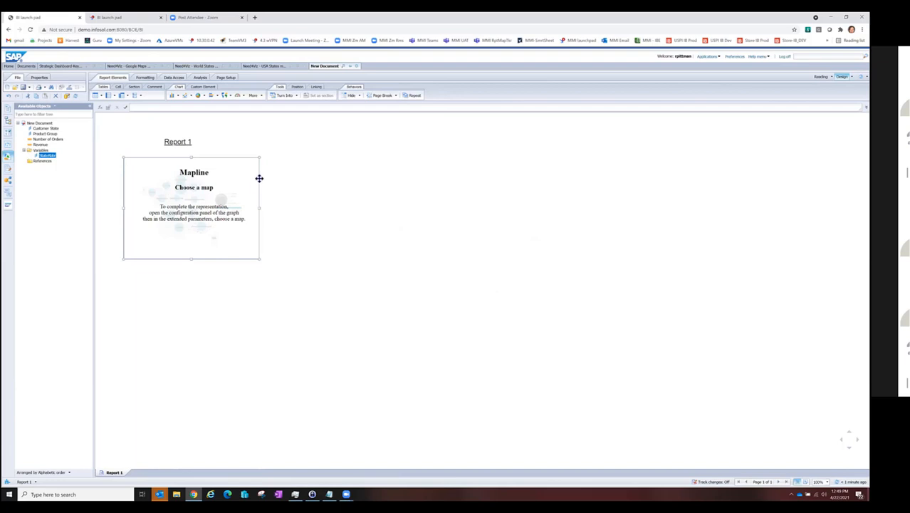
Step: Choose USA : States as the map in the Mapline chart's extended parameters and apply it
right_click(259, 178)
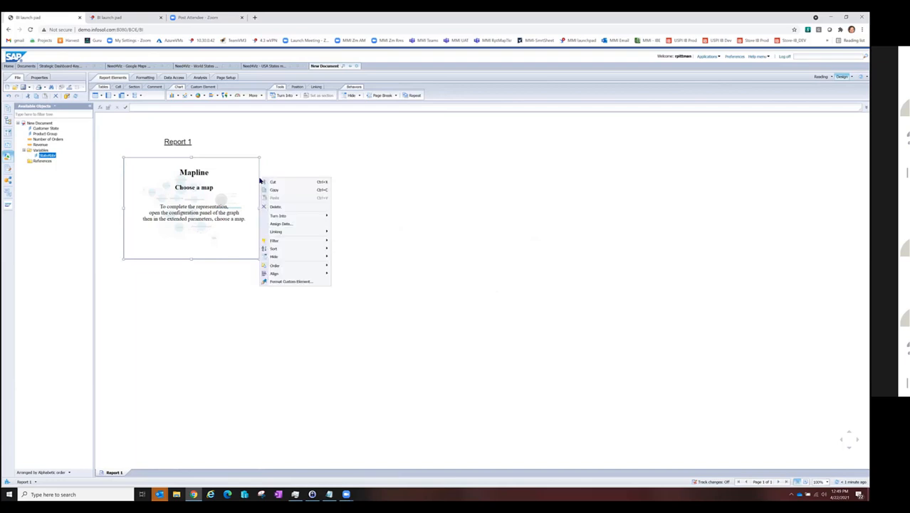
click(277, 282)
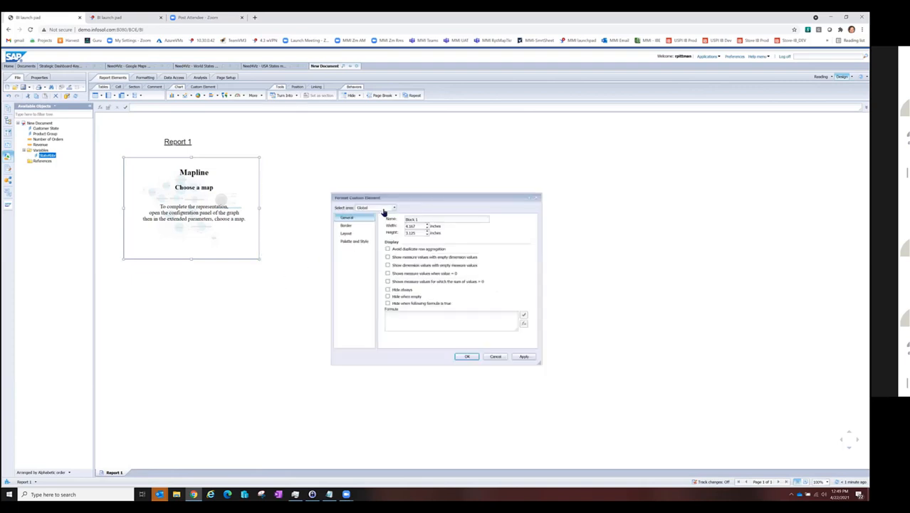
click(383, 209)
click(384, 223)
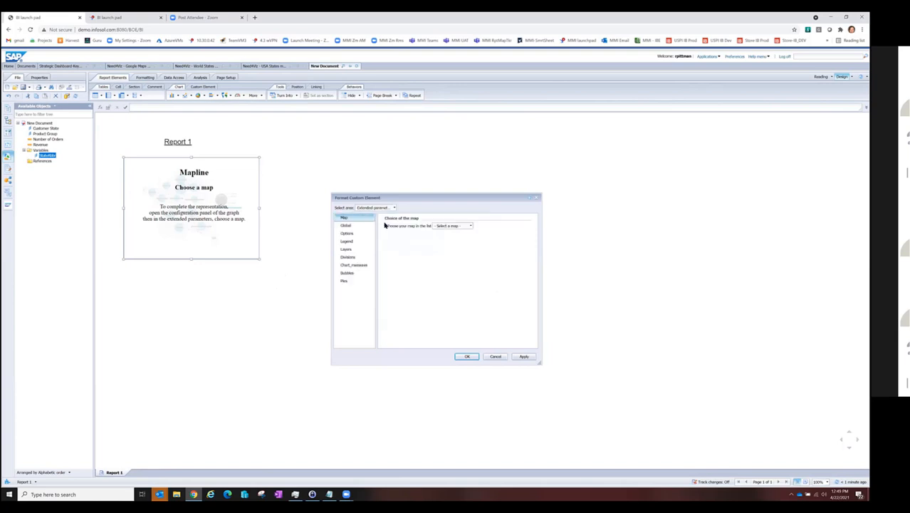
click(464, 226)
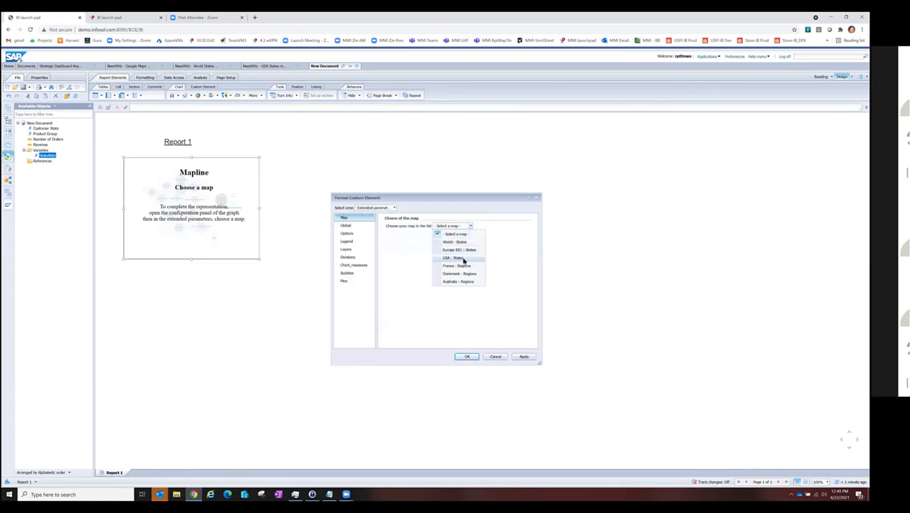
click(461, 258)
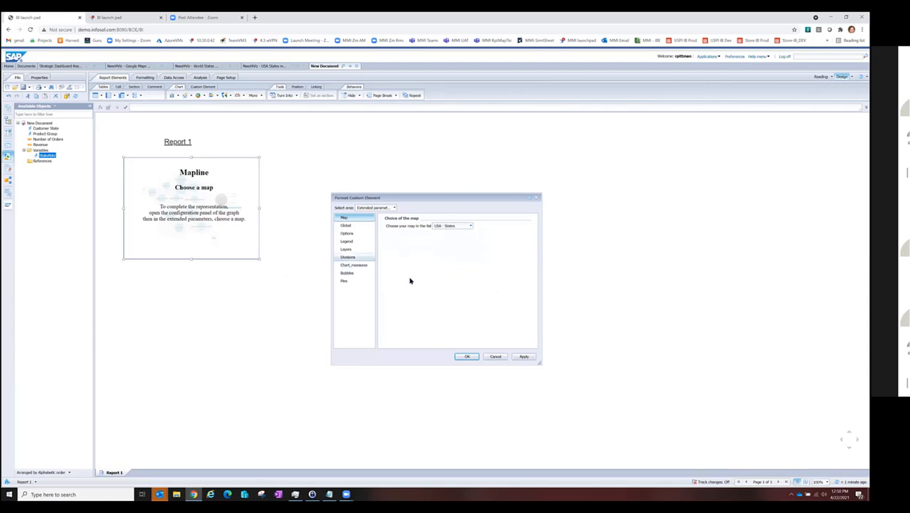
click(523, 356)
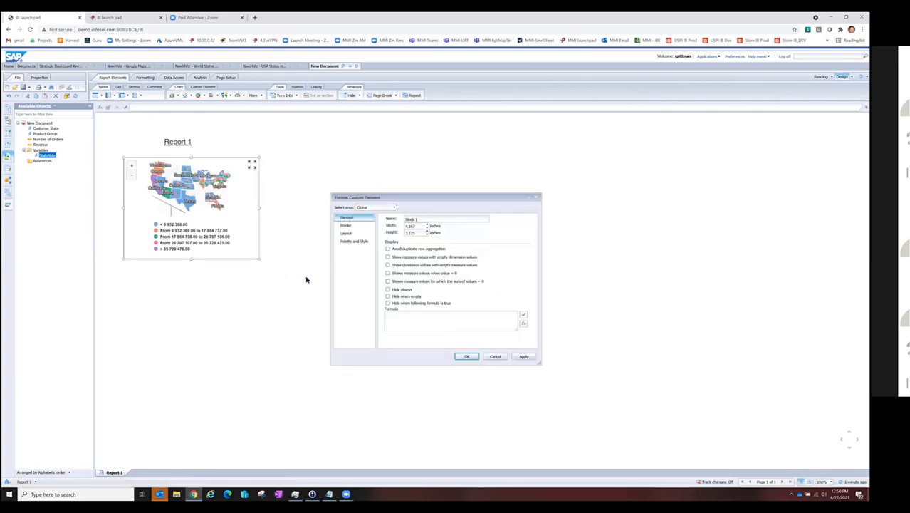
Step: In the Mapline chart's extended parameters for pies, enable displaying the mini-chart in a pop-up
click(383, 209)
click(392, 223)
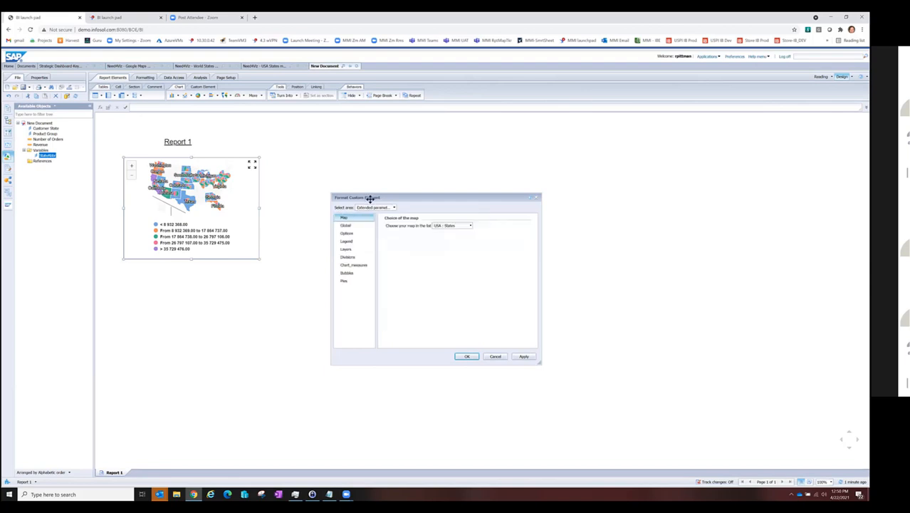
click(344, 282)
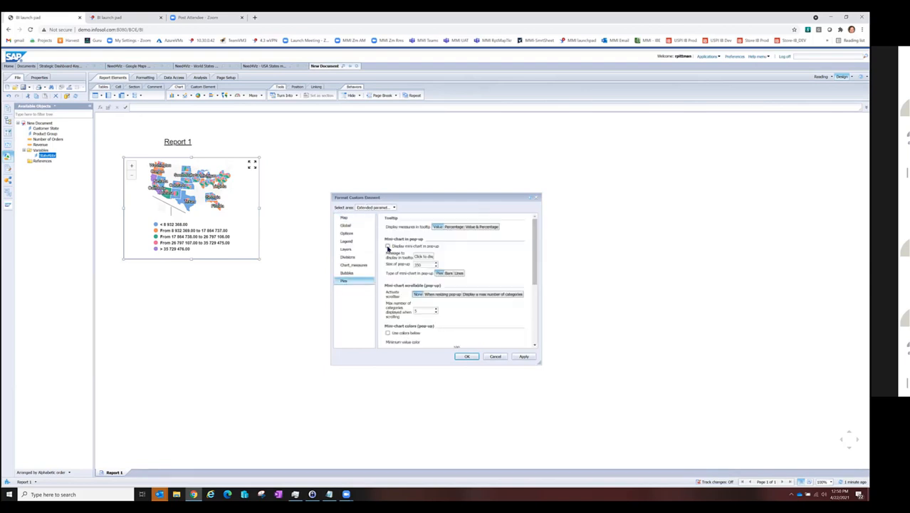
click(388, 247)
scroll(482, 342, down, 5)
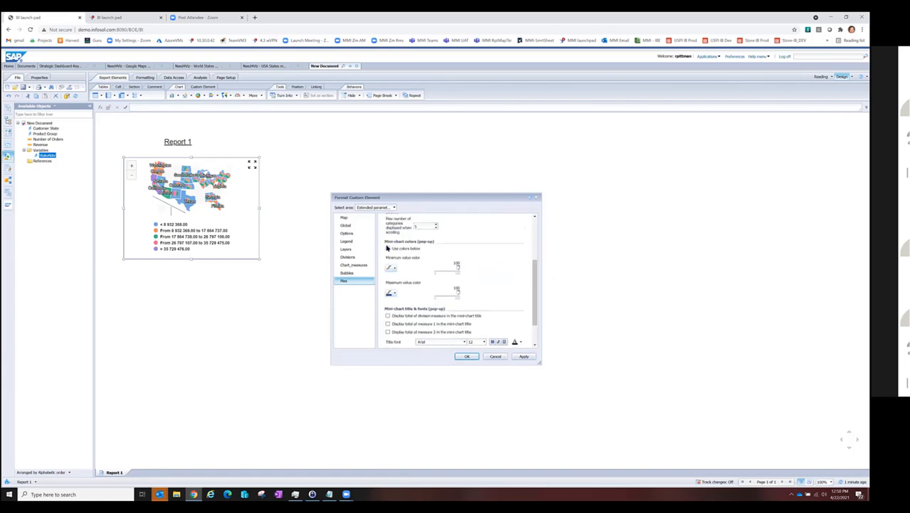
Step: Apply Need4Viz palette 01 as the map's palette colors and enlarge the chart block to about 5.9 by 4 inches
click(353, 221)
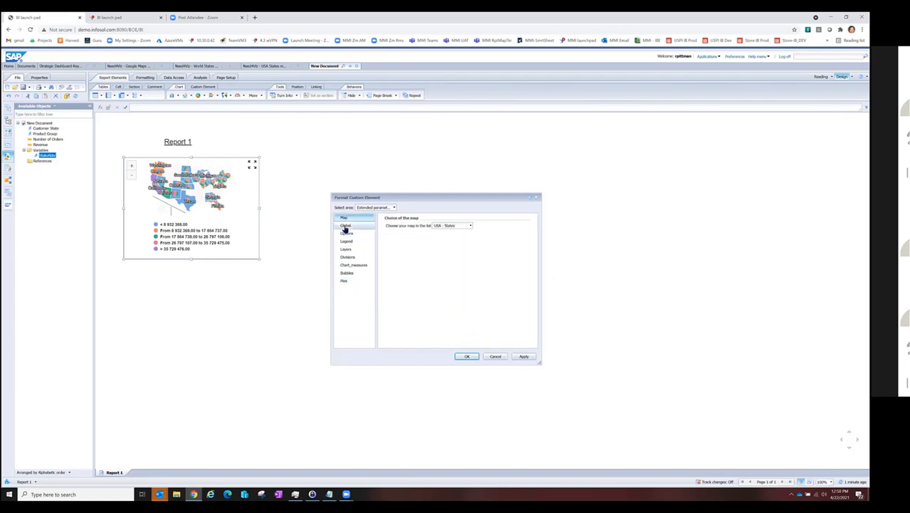
click(346, 226)
scroll(428, 278, down, 1)
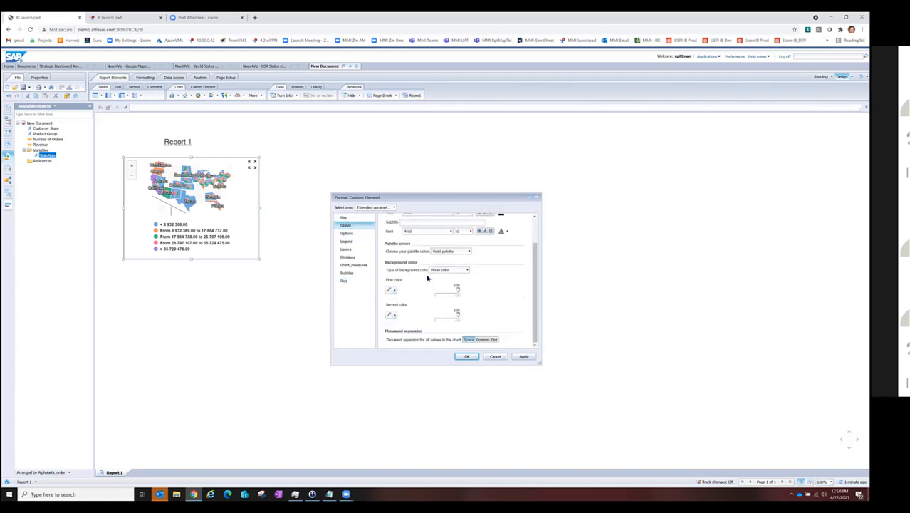
click(446, 254)
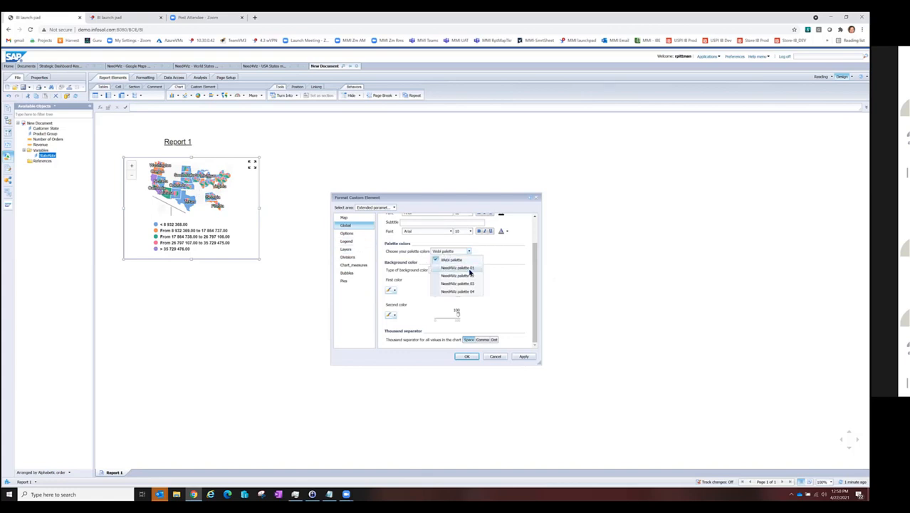
click(468, 271)
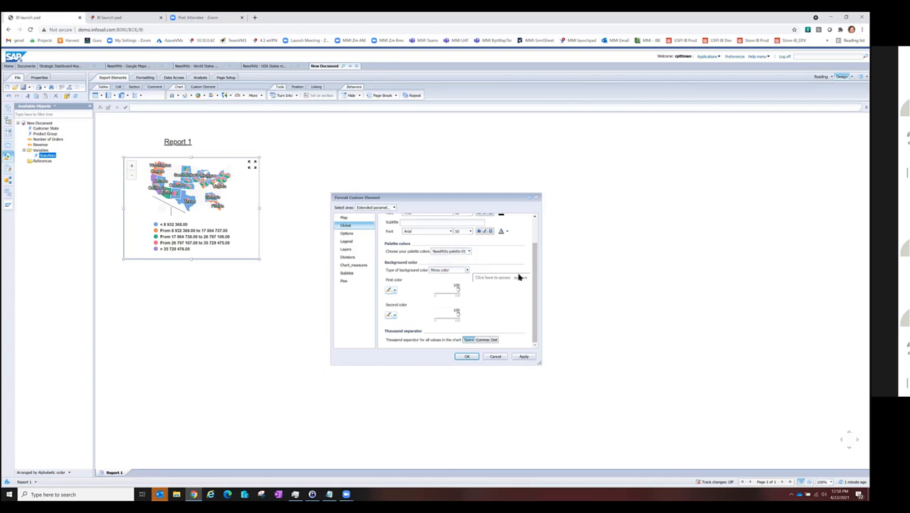
click(530, 357)
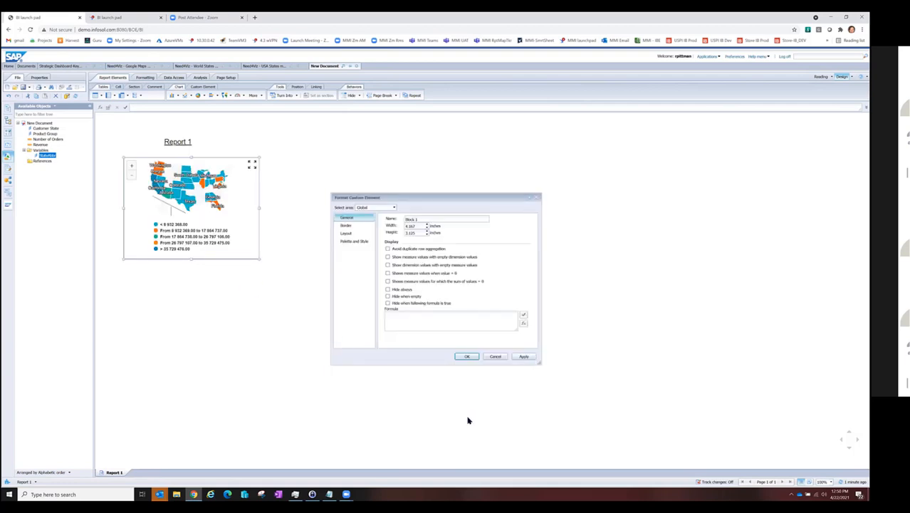
click(467, 357)
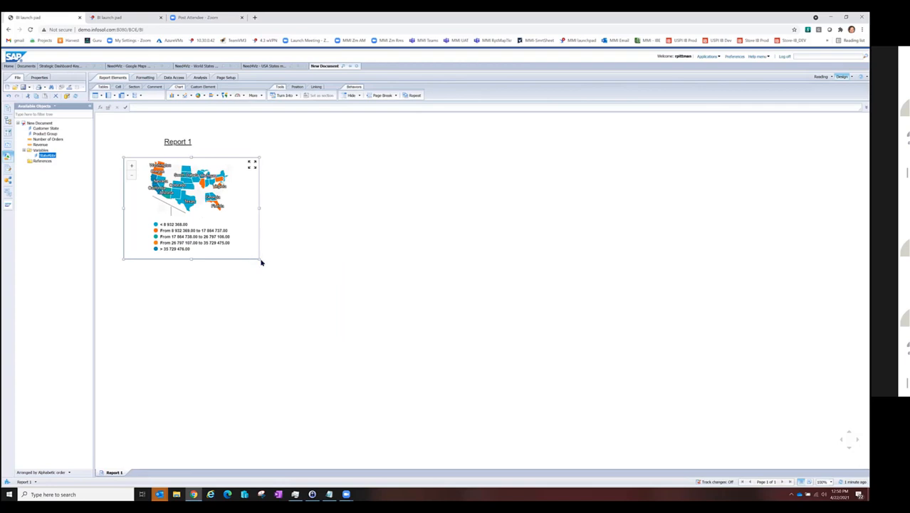
drag(289, 270, 313, 289)
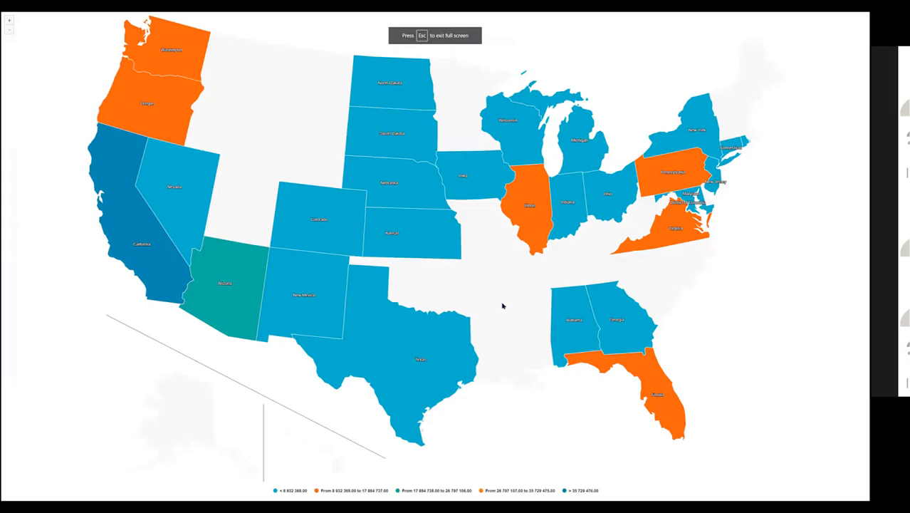
Step: View the full-screen map's Kansas and Indiana pie pop-ups side by side, then close both and exit full screen
click(410, 238)
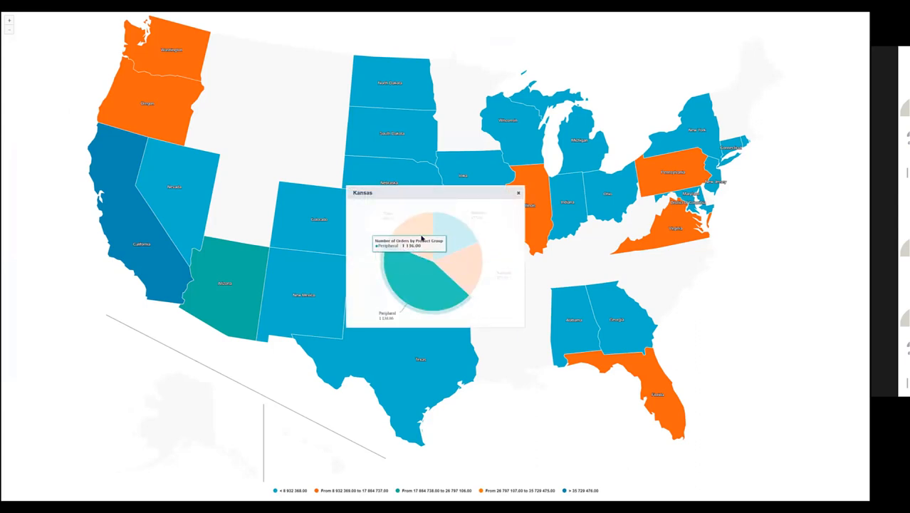
mouse_move(570, 211)
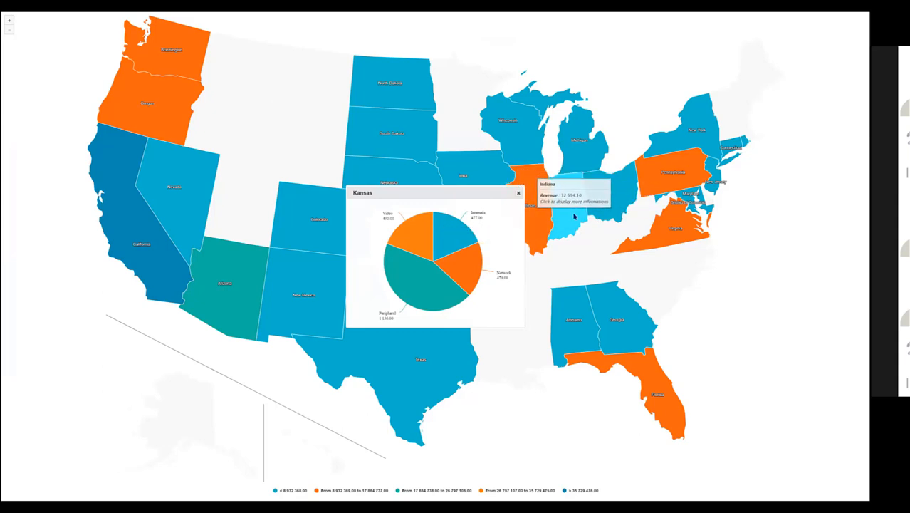
click(574, 216)
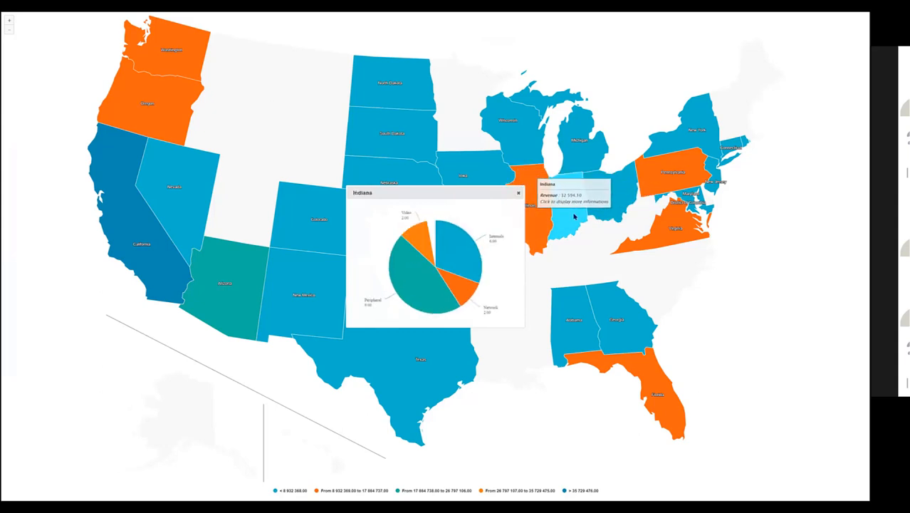
drag(459, 190, 685, 213)
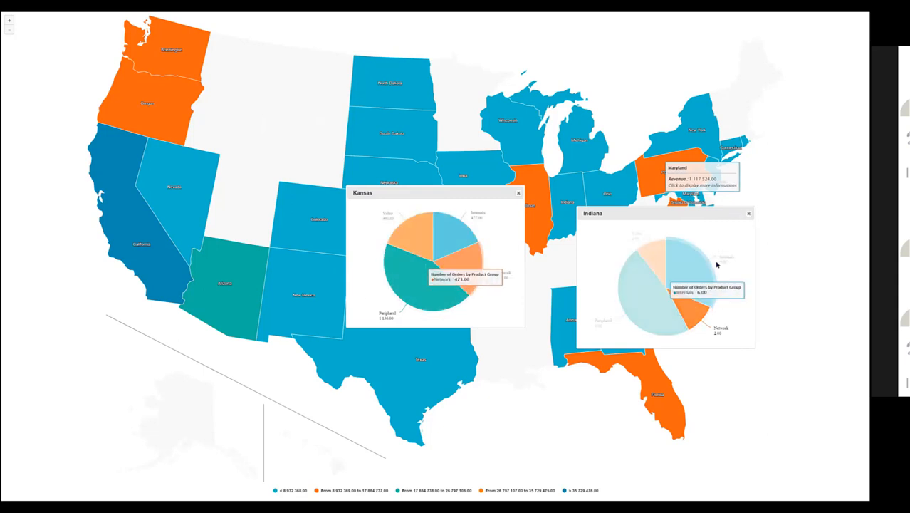
click(748, 215)
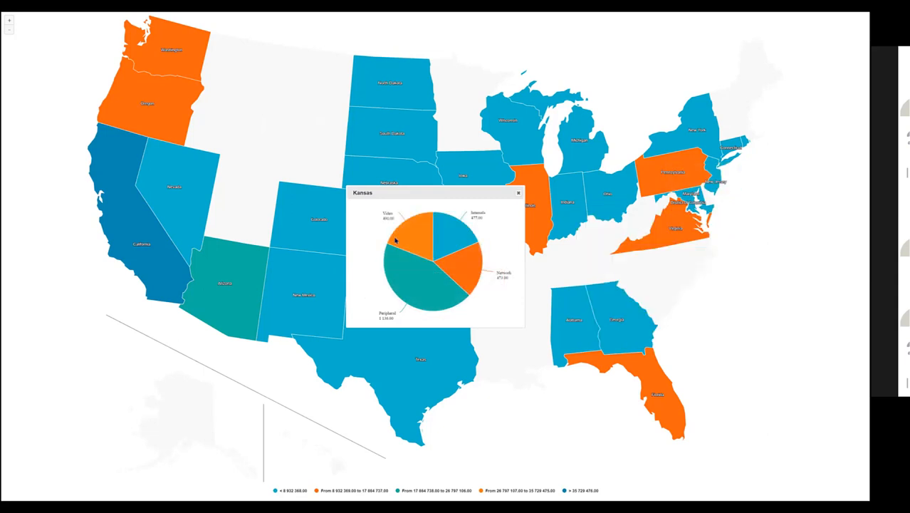
click(518, 192)
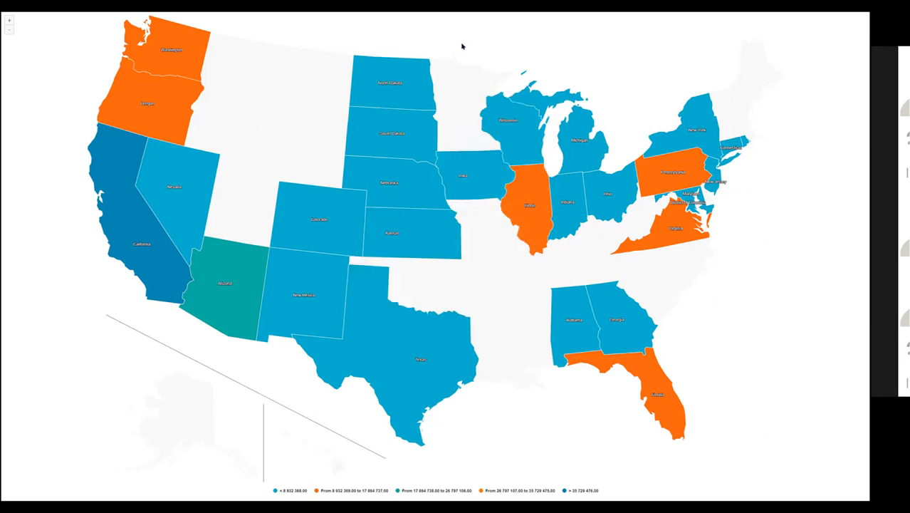
key(Escape)
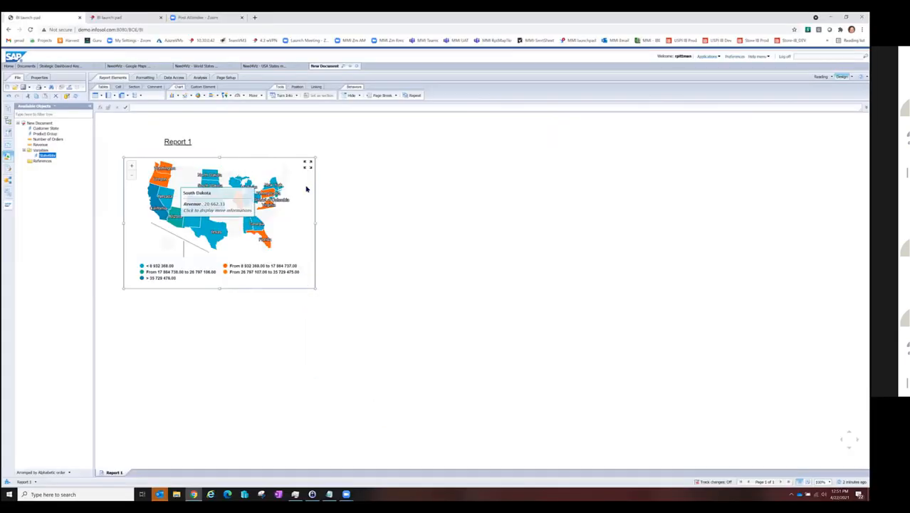
Step: Change the type of mini-chart in the map's pop-up to Bars in the custom element format
right_click(315, 187)
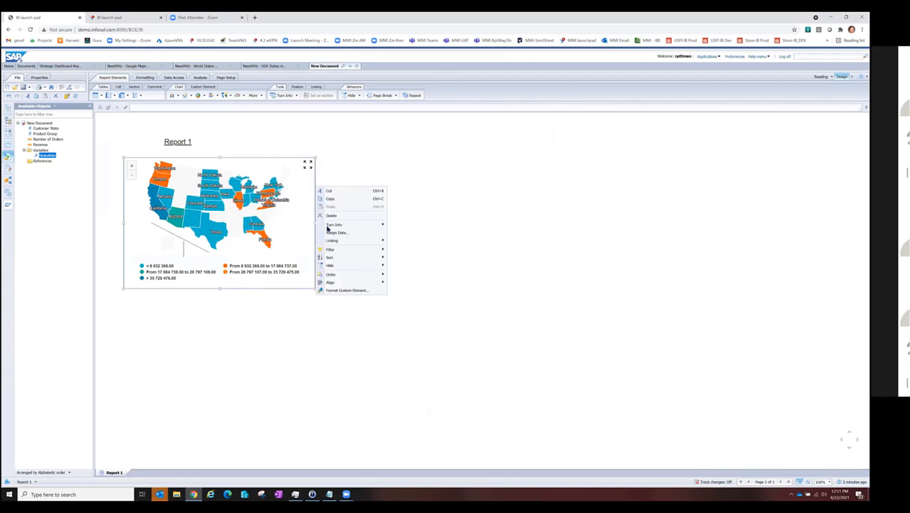
click(333, 290)
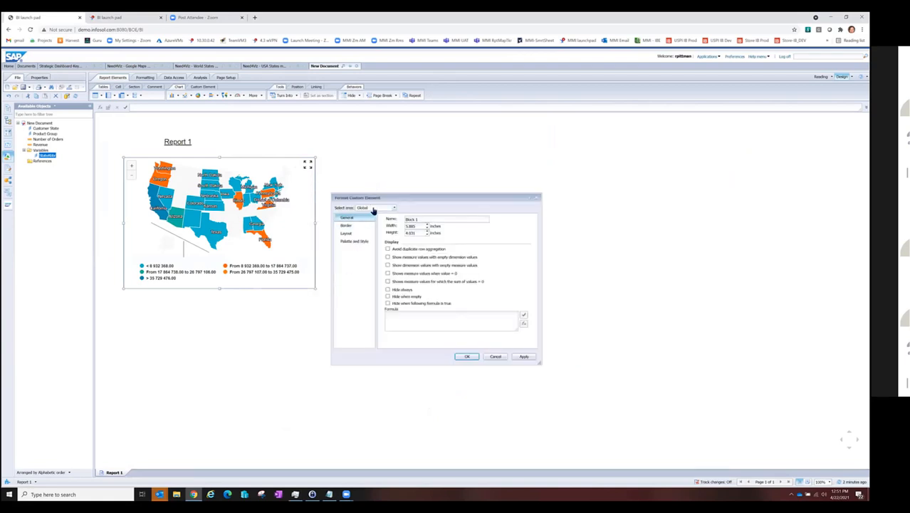
click(373, 210)
click(377, 226)
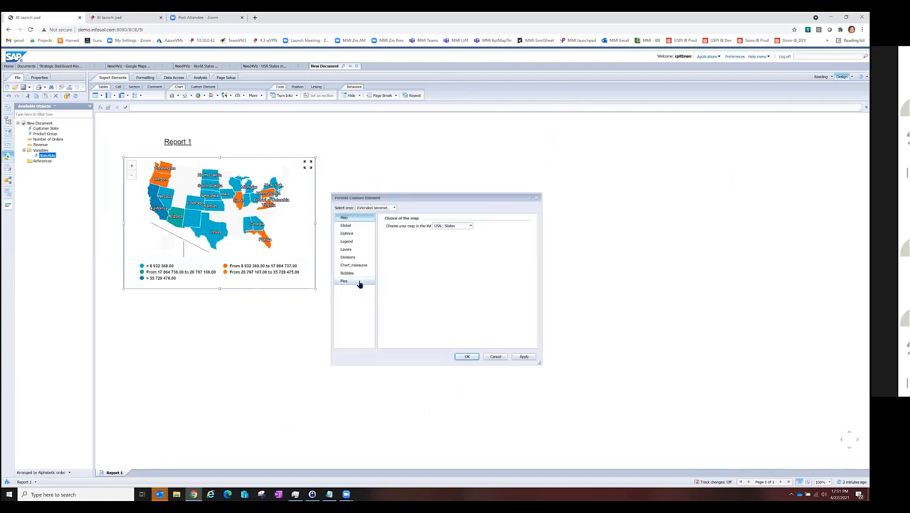
click(358, 282)
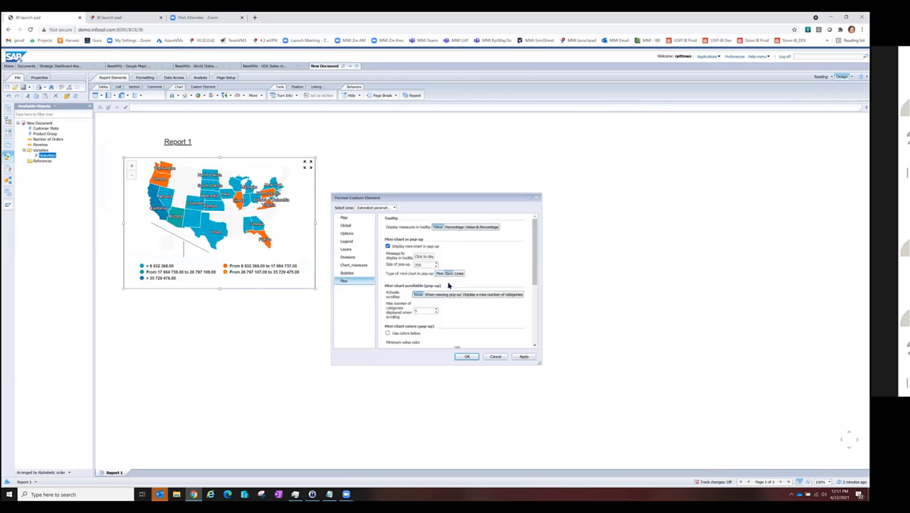
click(467, 357)
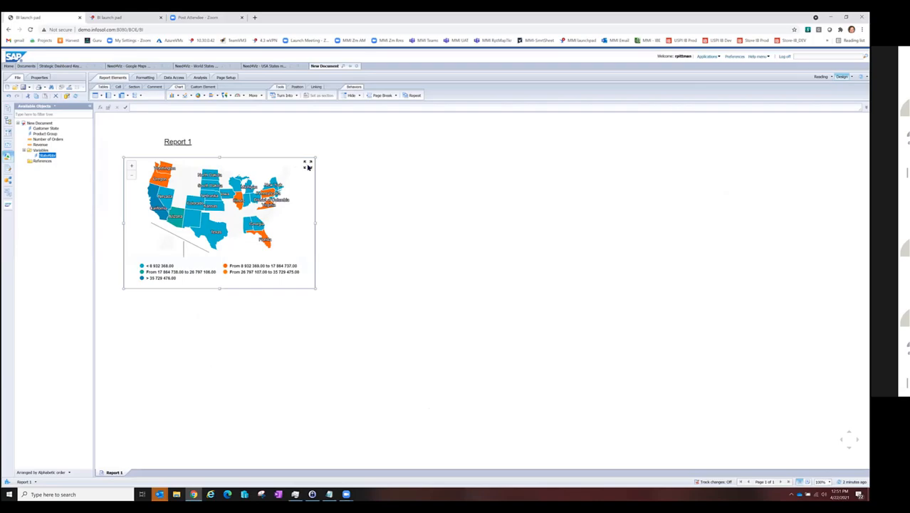
Step: View Colorado's bar mini-chart on the full-screen map, then close its pop-up and exit full screen
click(309, 165)
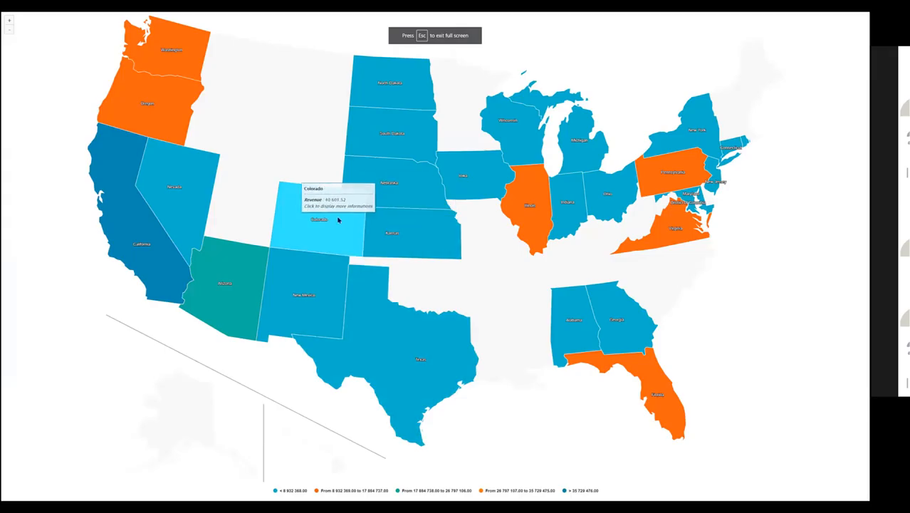
click(337, 220)
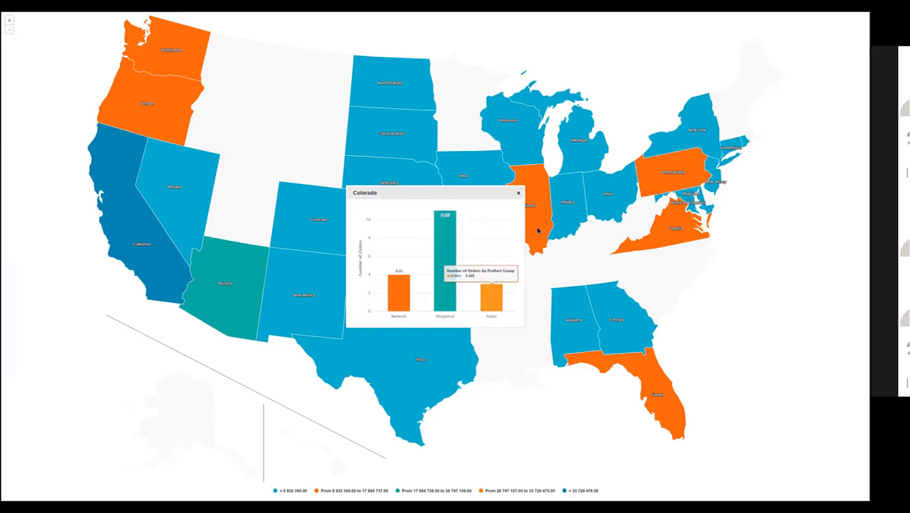
click(520, 195)
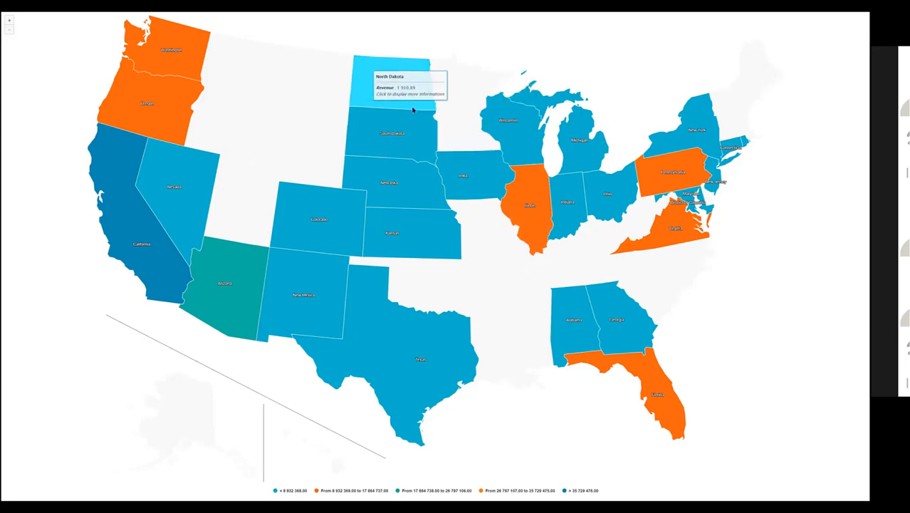
key(Escape)
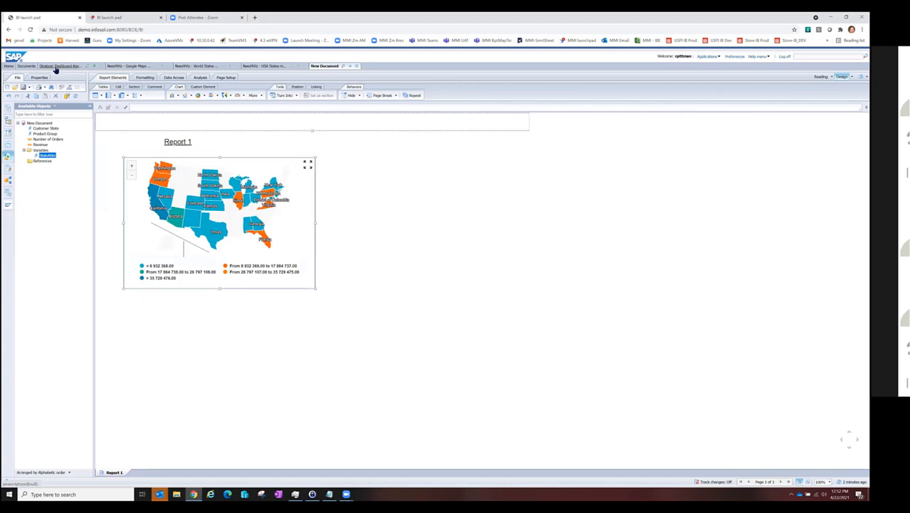
Step: On the Strategic Dashboard's Ambulance Assistance map, route Ambulance 3 Location to Dubai International Hospital and then to Emirates Hospital
click(55, 67)
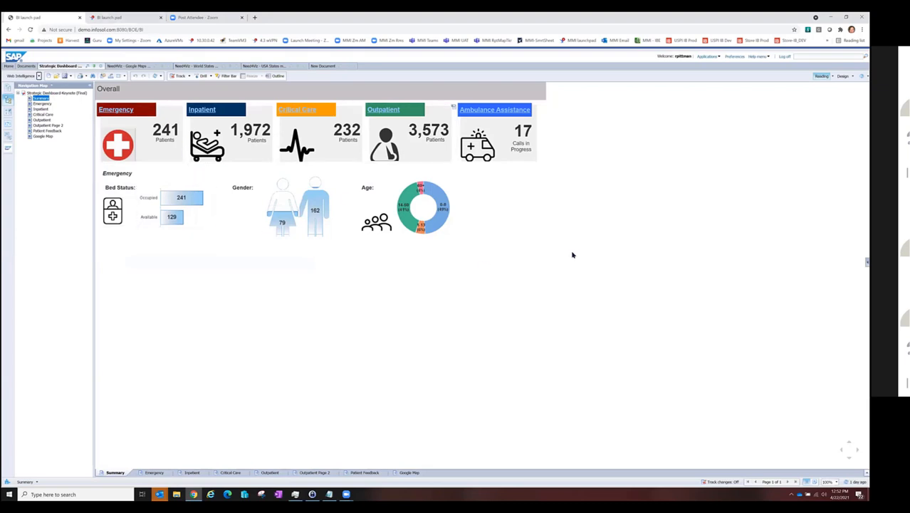
click(494, 111)
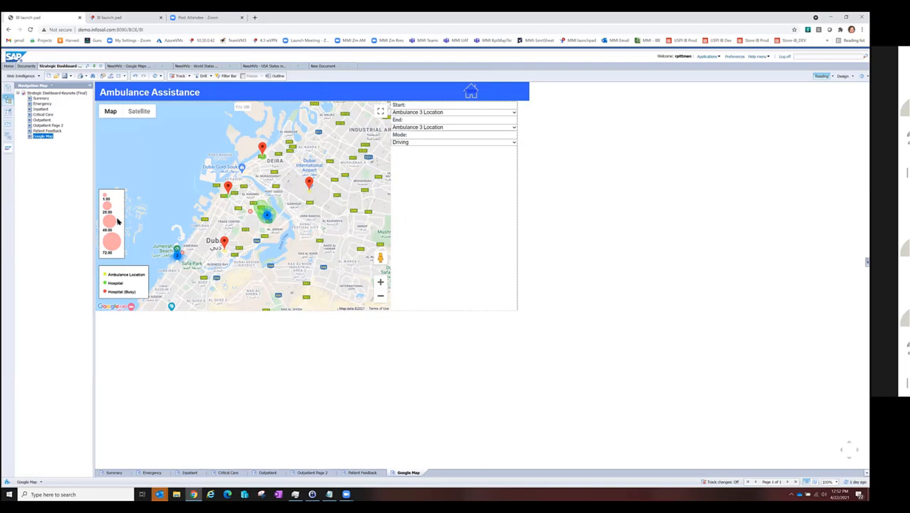
click(425, 126)
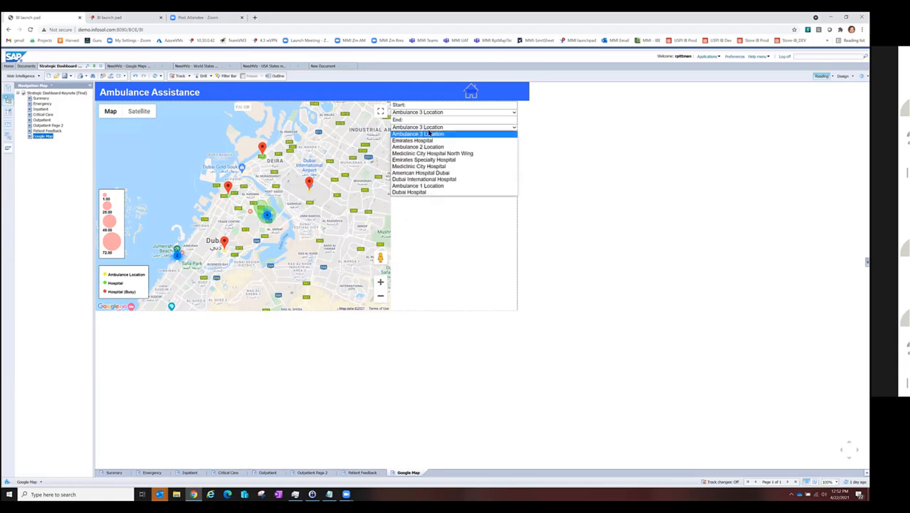
click(426, 179)
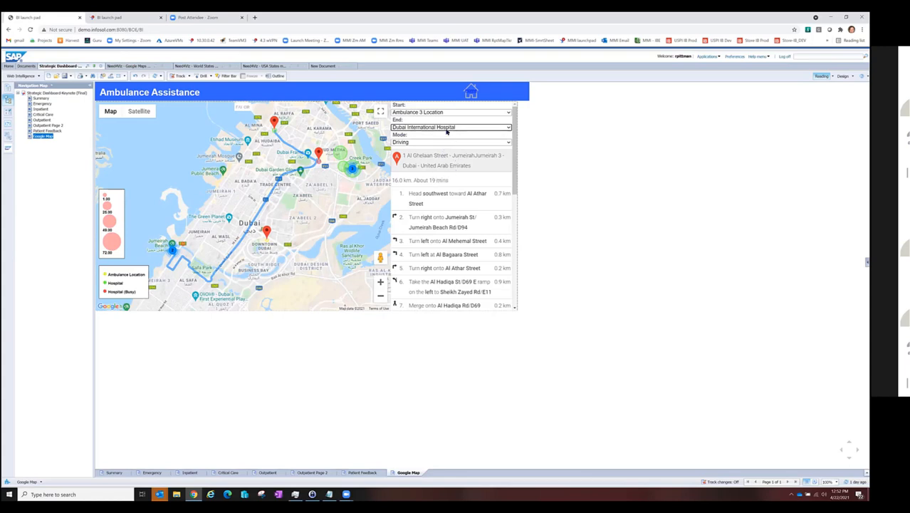
click(446, 128)
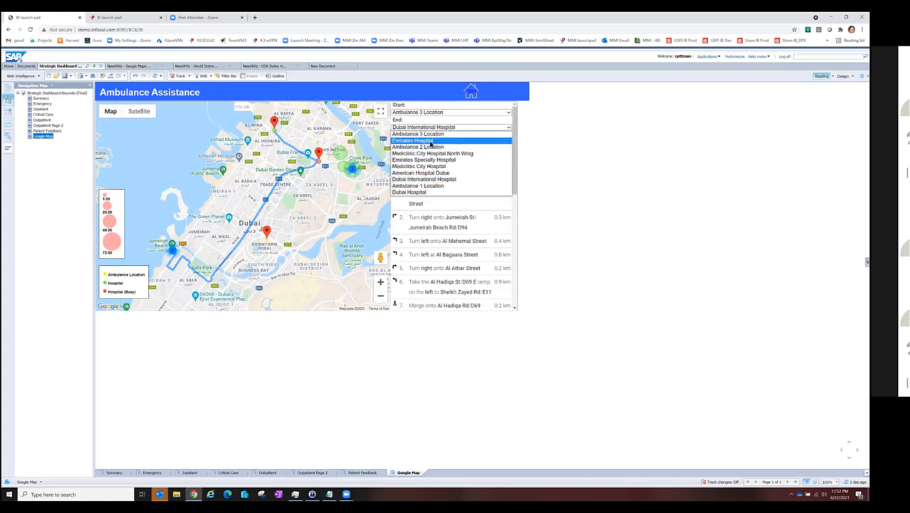
click(430, 141)
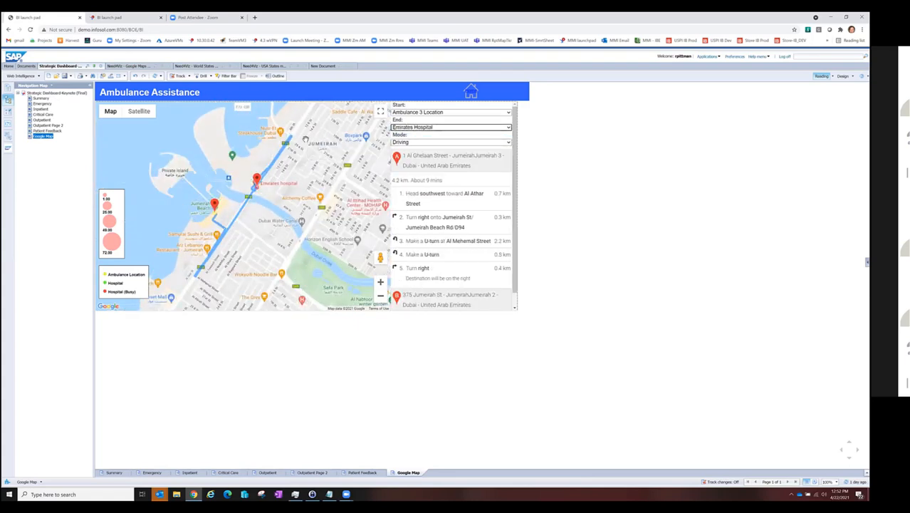
Step: Set the driving route's start to Ambulance 2 Location and its end to Dubai International Hospital
click(445, 113)
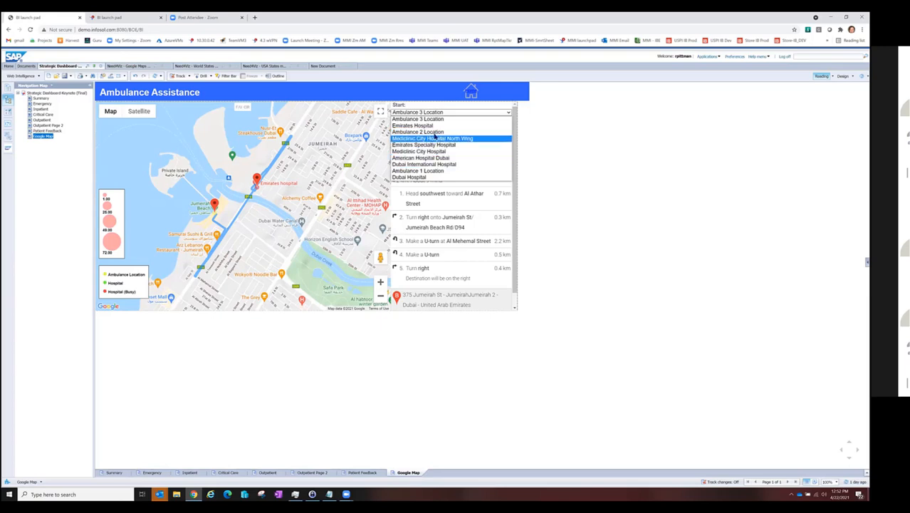
click(435, 133)
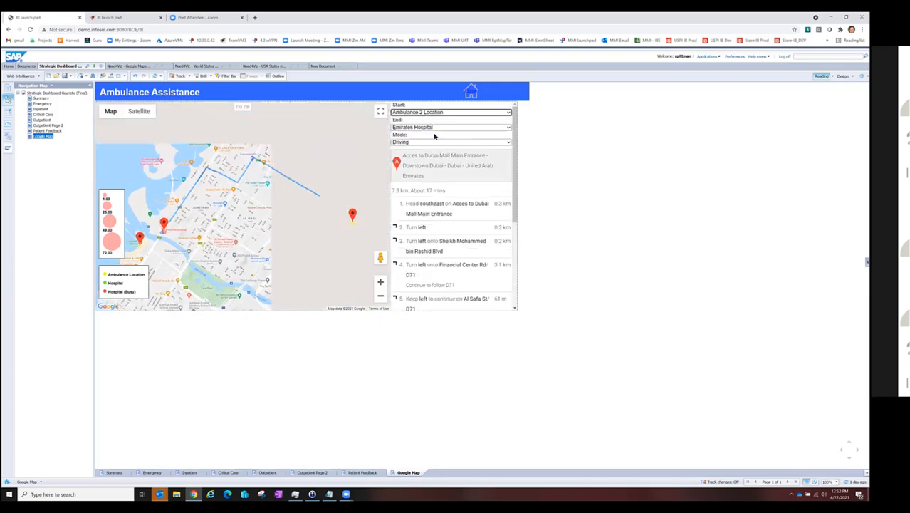
click(411, 128)
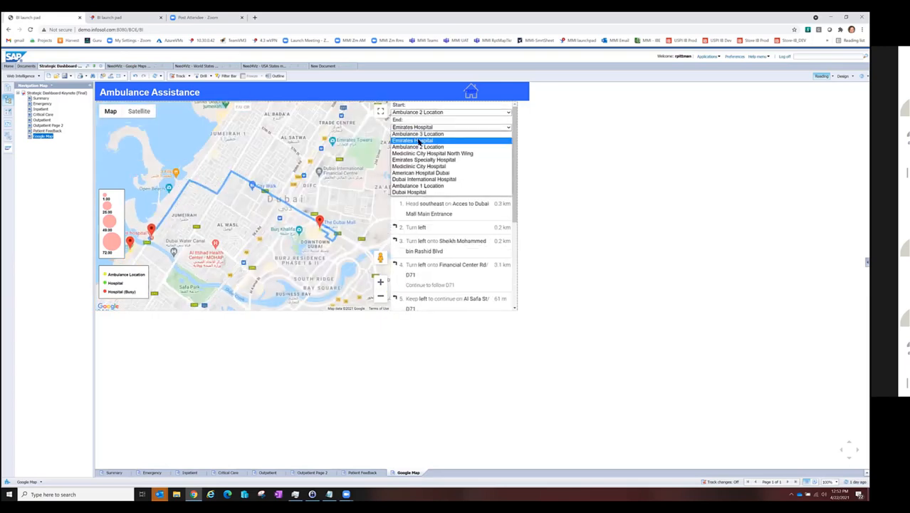
click(421, 180)
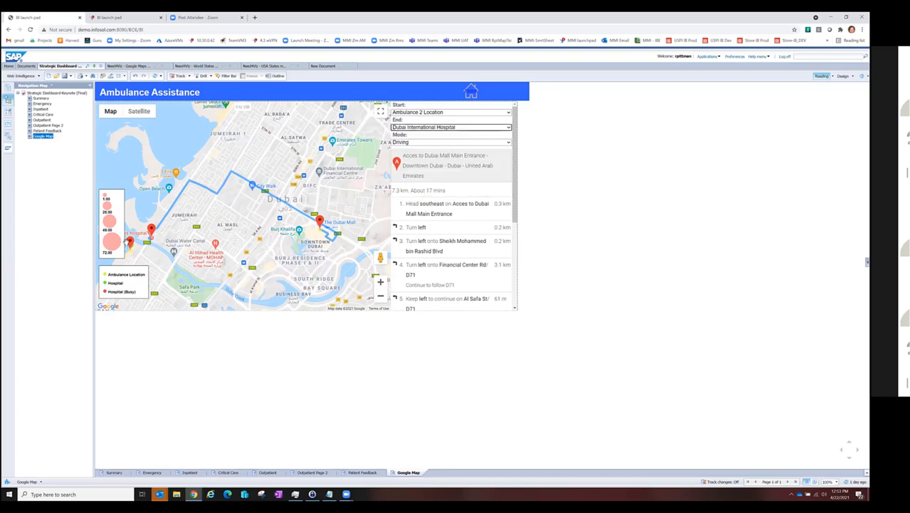